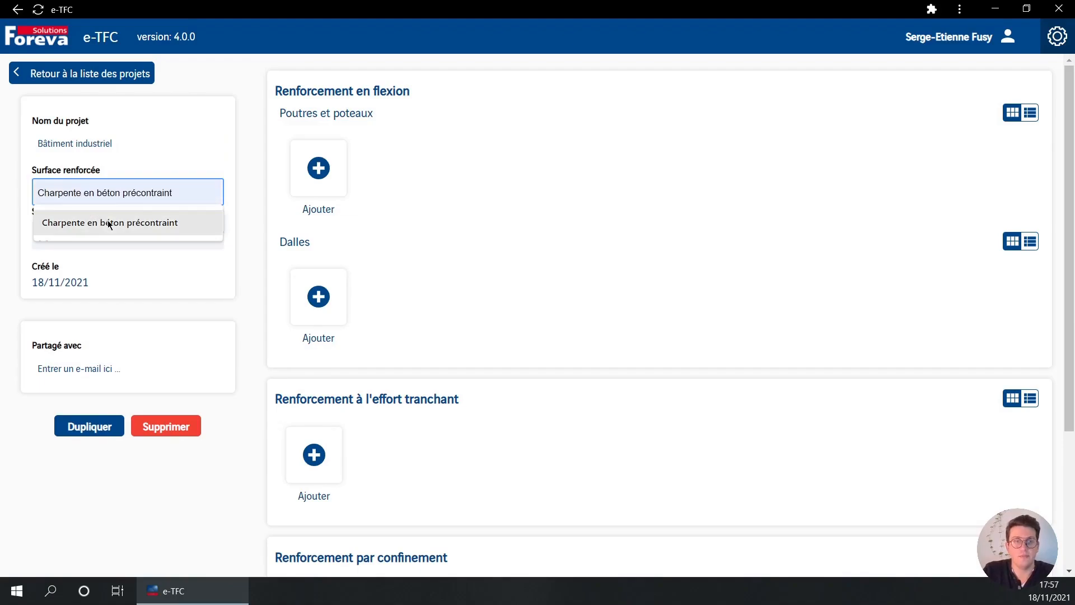
# Step: Commit the Surface renforcée entry and add a Quelconque section named "Panne courante" under Poutres et poteaux
pyautogui.click(531, 191)
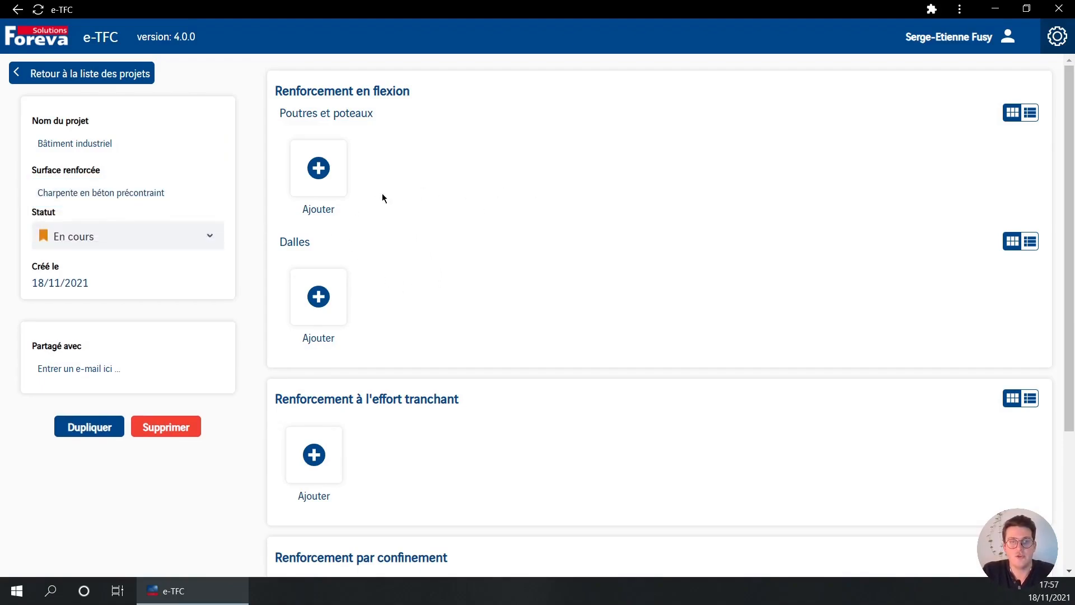
pyautogui.click(329, 172)
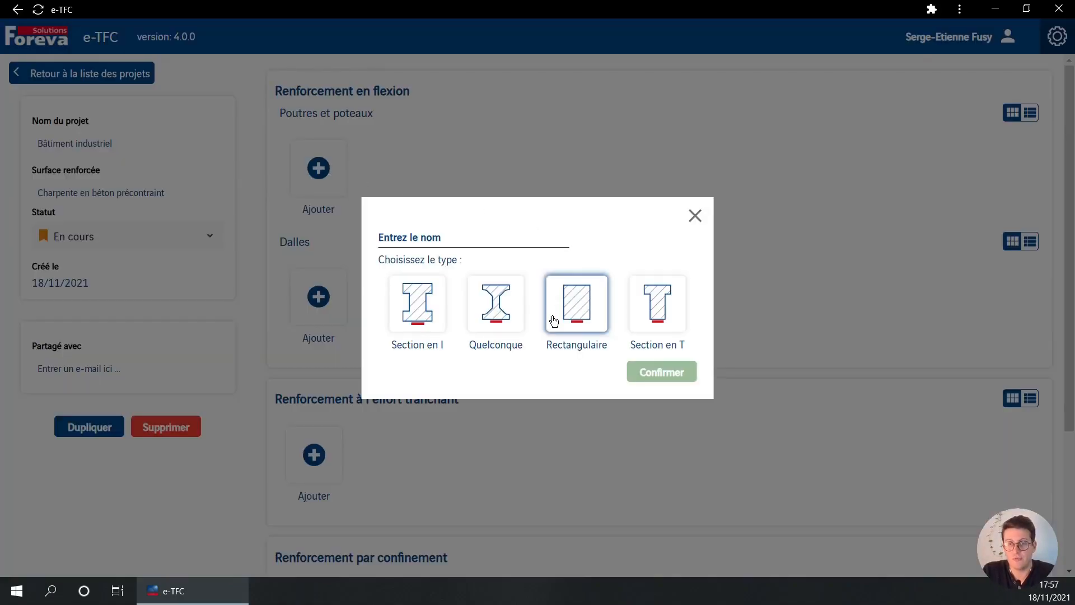
pyautogui.click(493, 319)
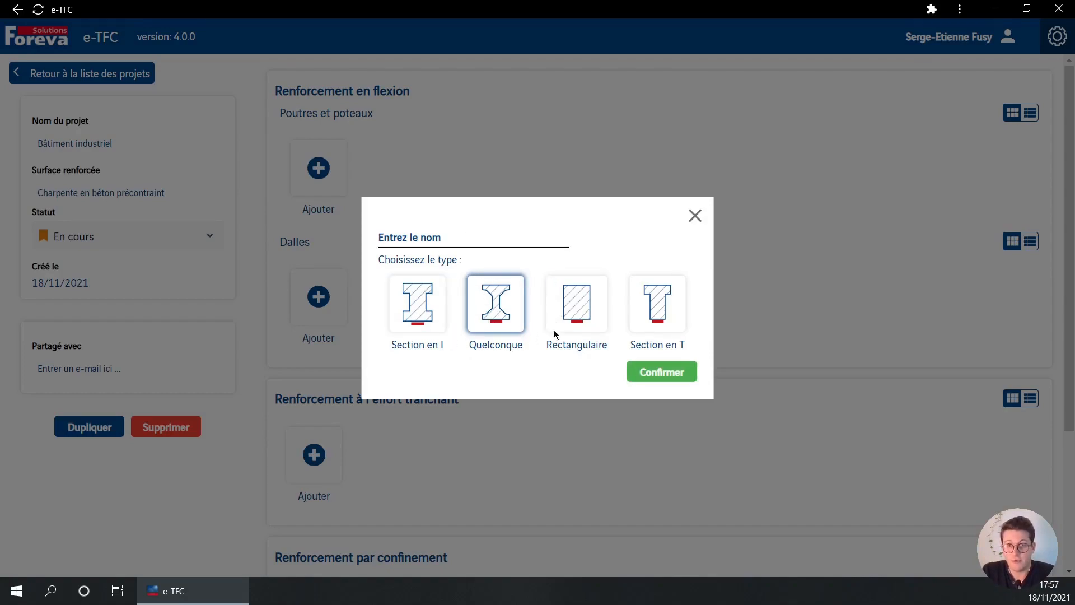
pyautogui.click(503, 242)
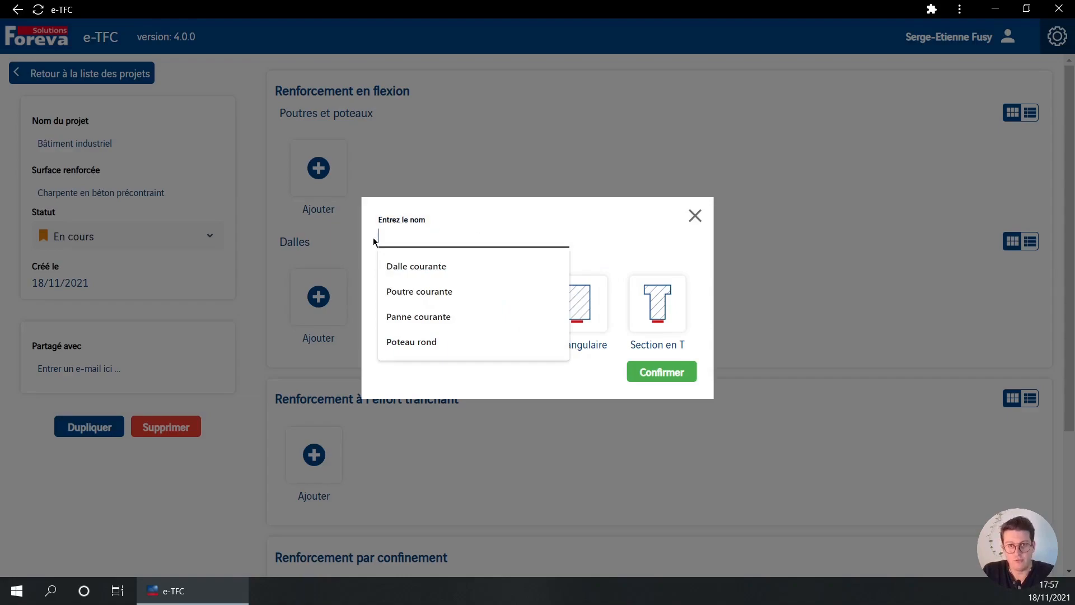
pyautogui.click(424, 317)
pyautogui.click(655, 371)
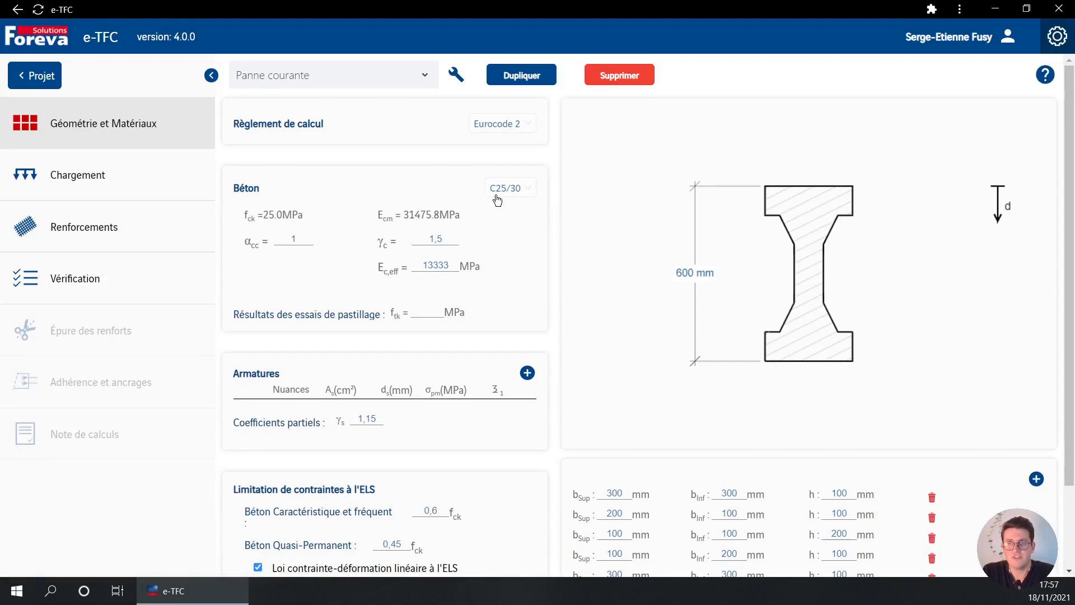
# Step: Set the concrete class of the purlin to C50/60
pyautogui.click(526, 192)
pyautogui.click(526, 192)
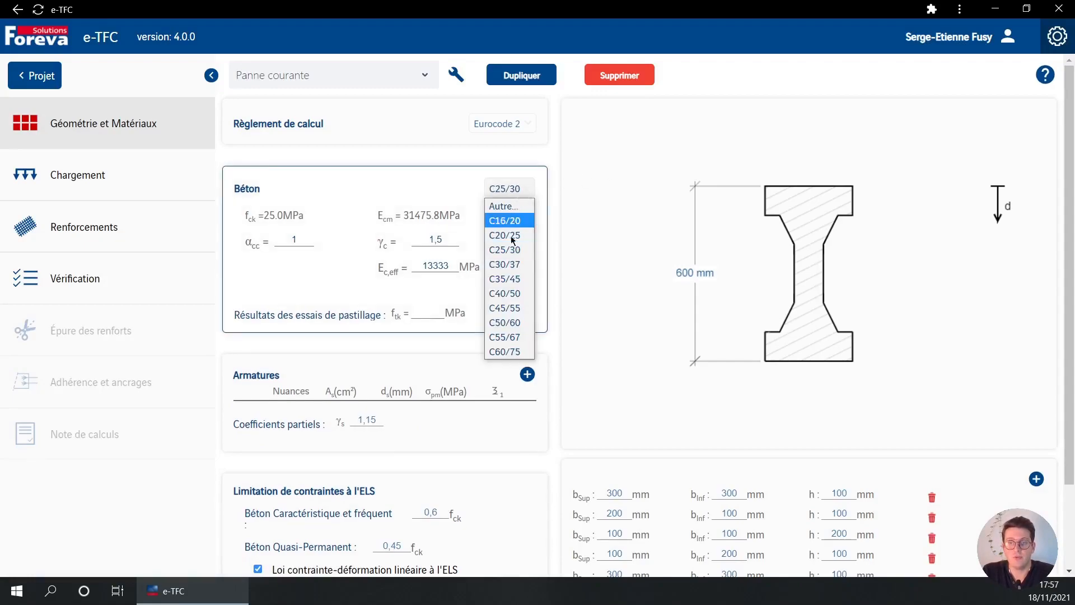
pyautogui.click(520, 327)
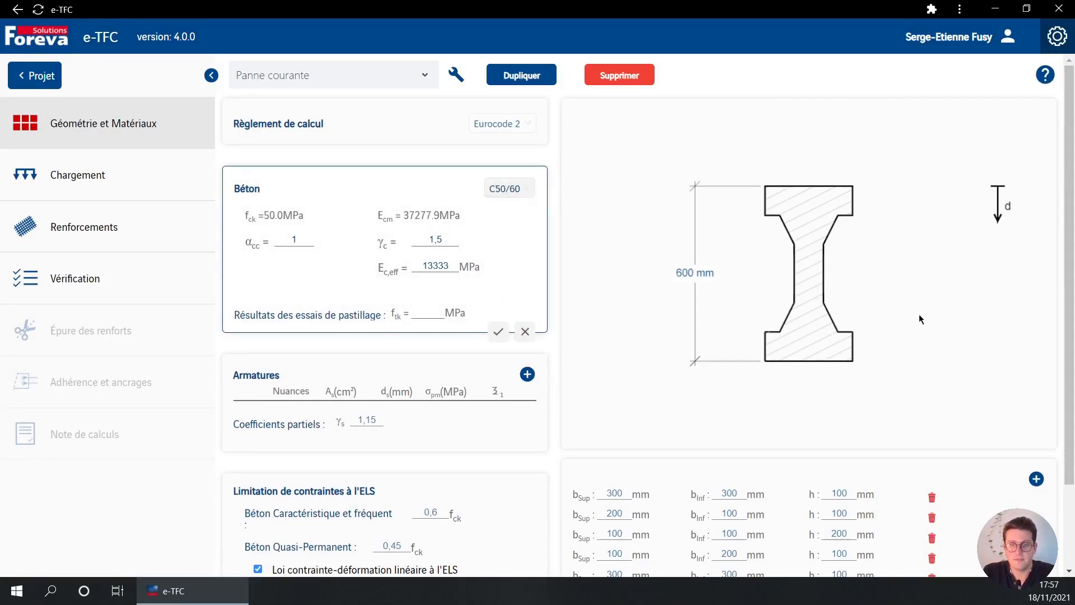
pyautogui.click(864, 267)
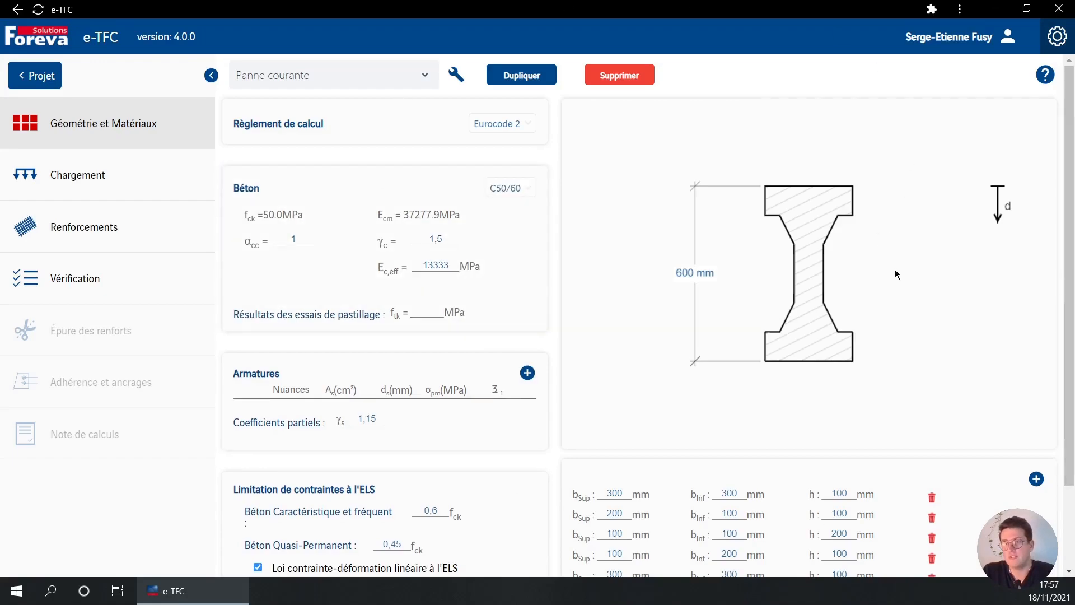
# Step: Delete the four lower segments of the default section, keeping only the first one
pyautogui.scroll(-2, 894, 272)
pyautogui.click(932, 478)
pyautogui.click(931, 457)
pyautogui.click(931, 438)
pyautogui.click(931, 418)
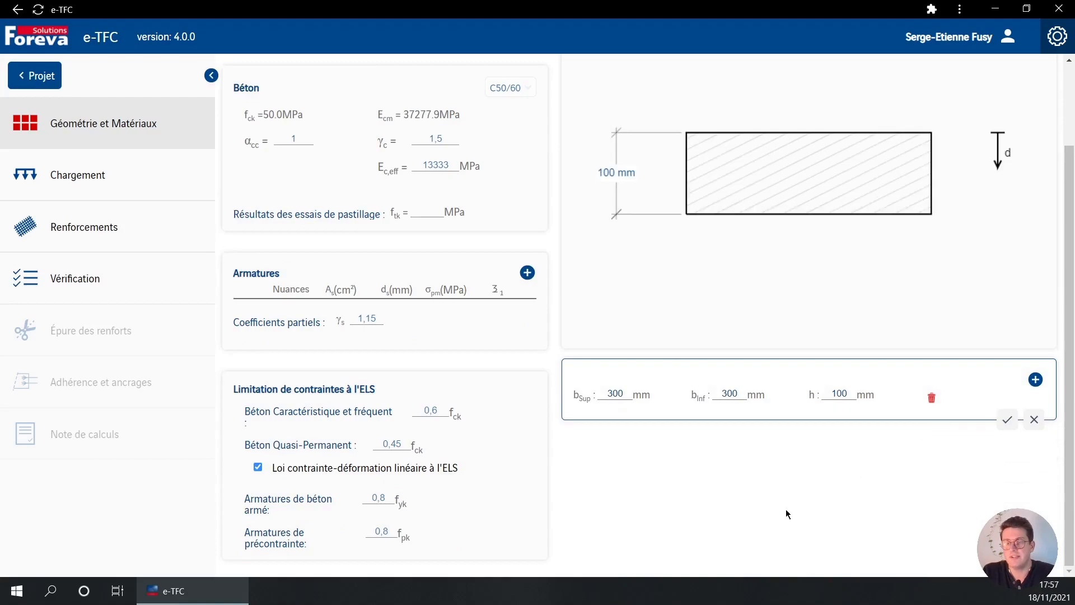
# Step: Set the first section segment to 200 mm upper width, 200 mm lower width and 50 mm height
pyautogui.scroll(2, 884, 371)
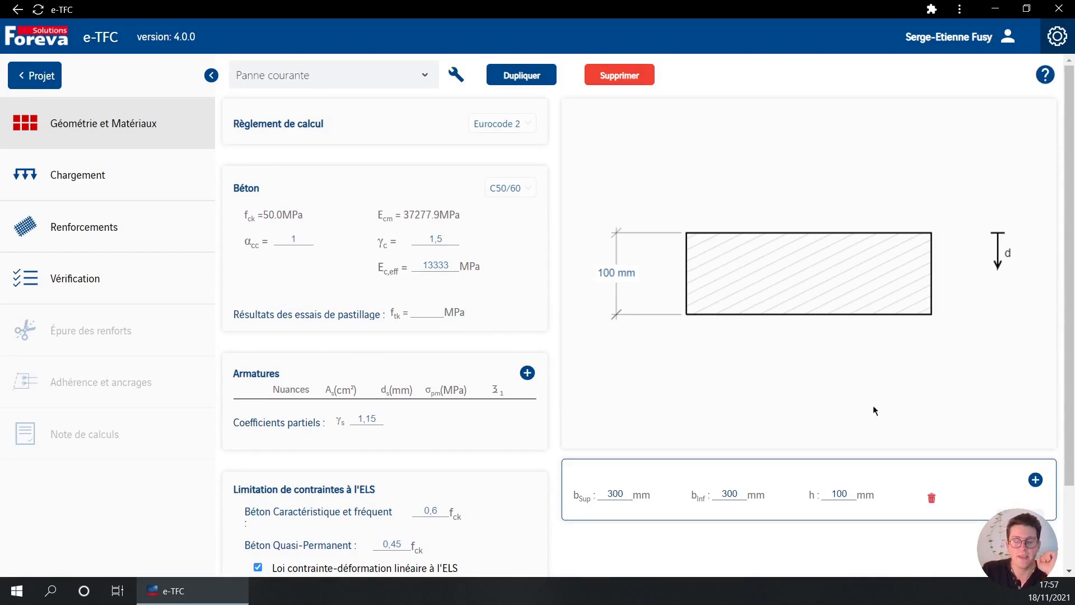
pyautogui.click(630, 493)
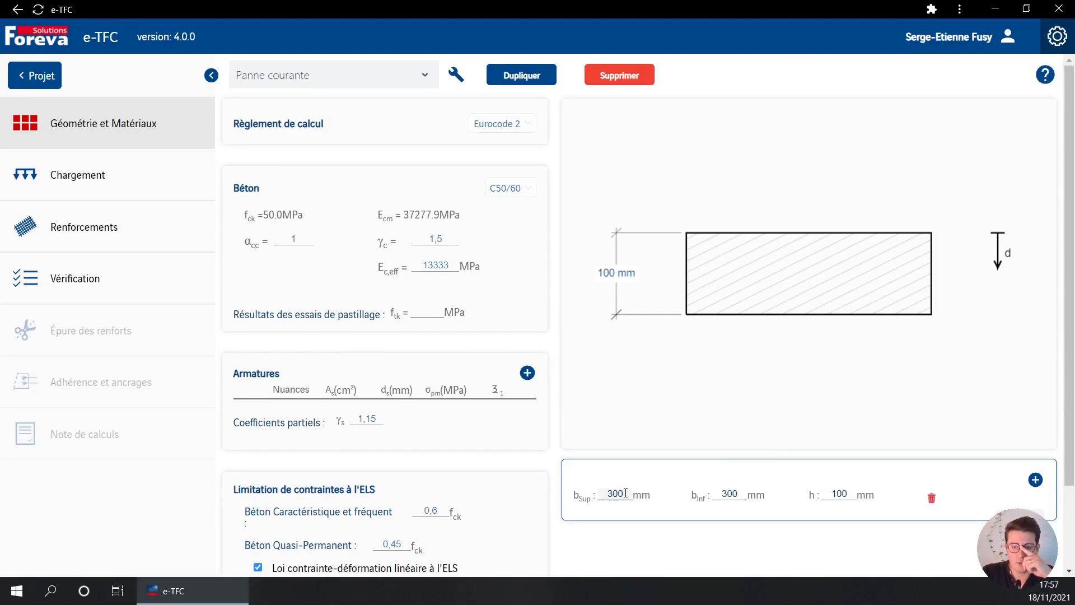
pyautogui.moveTo(632, 493); pyautogui.dragTo(595, 496)
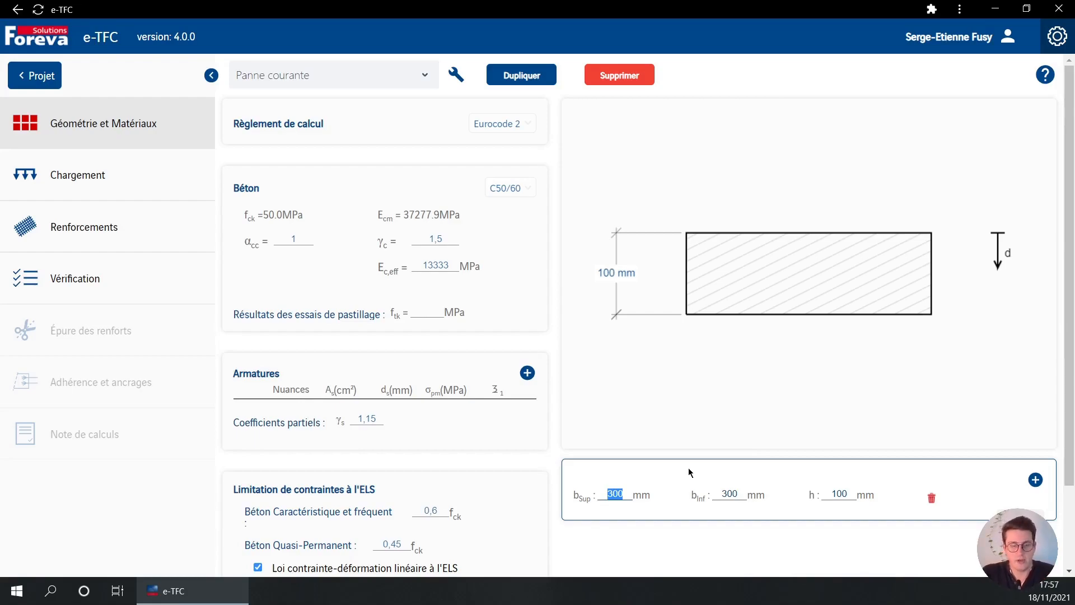
pyautogui.write('200')
pyautogui.press('Tab')
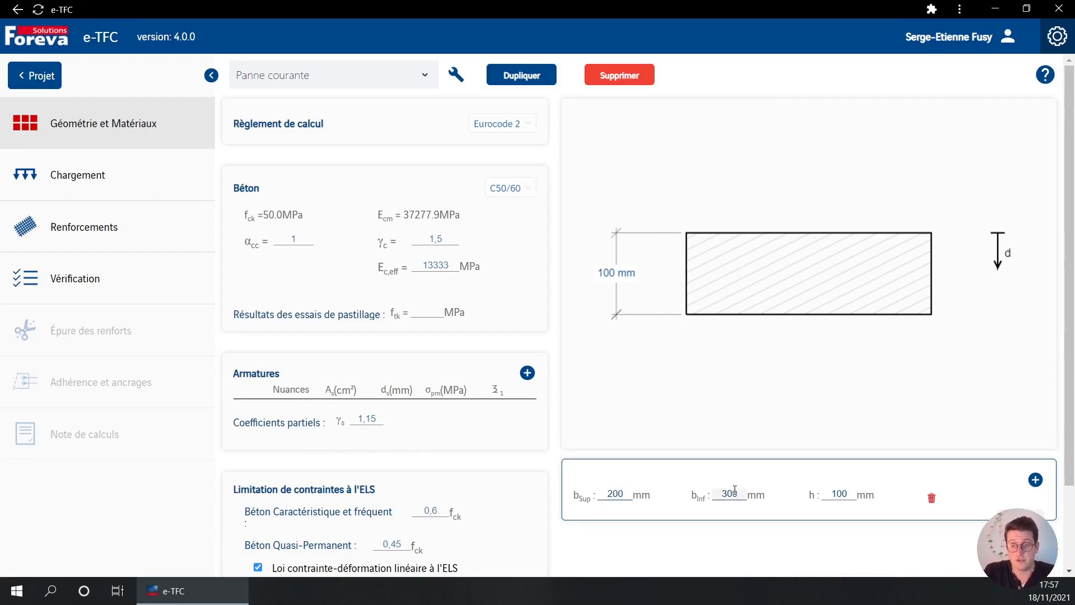
pyautogui.write('200')
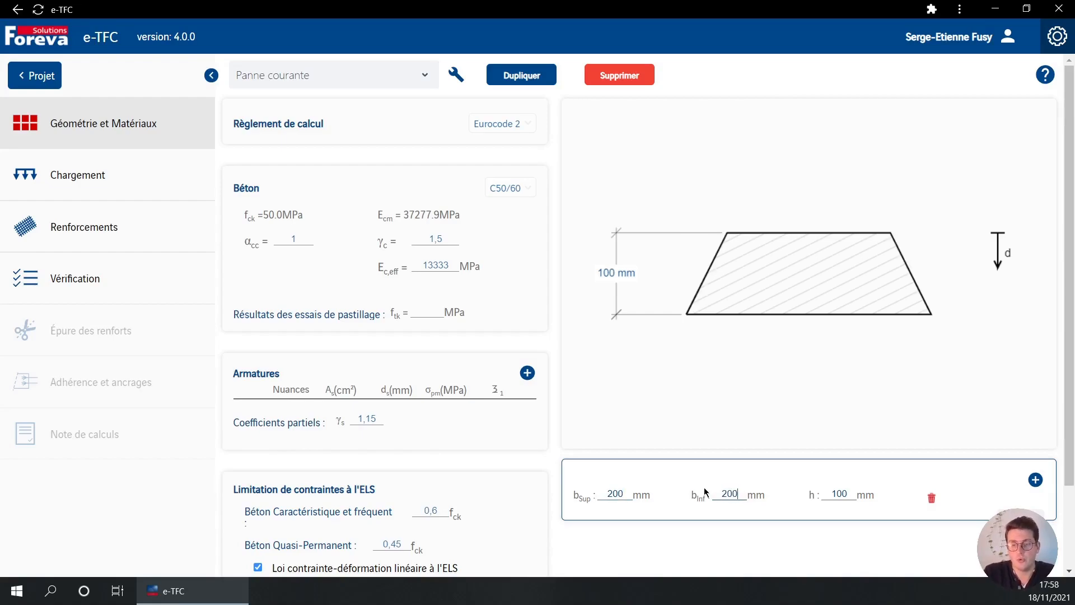
pyautogui.press('Tab')
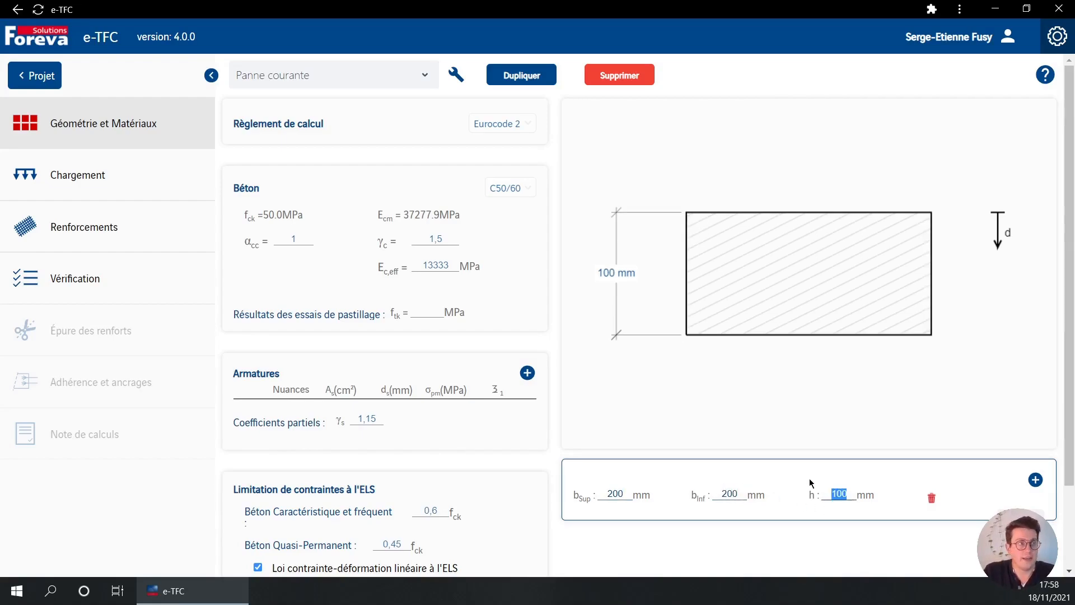
pyautogui.write('50')
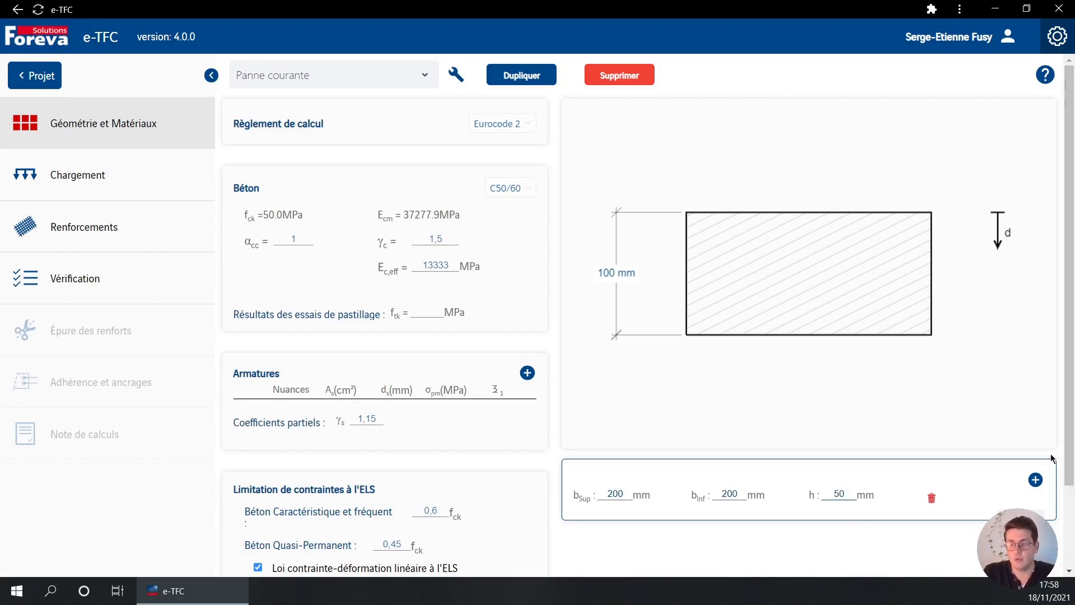
# Step: Add a second segment with an upper width of 200 mm, lower width of 80 mm and height of 20 mm
pyautogui.click(1035, 480)
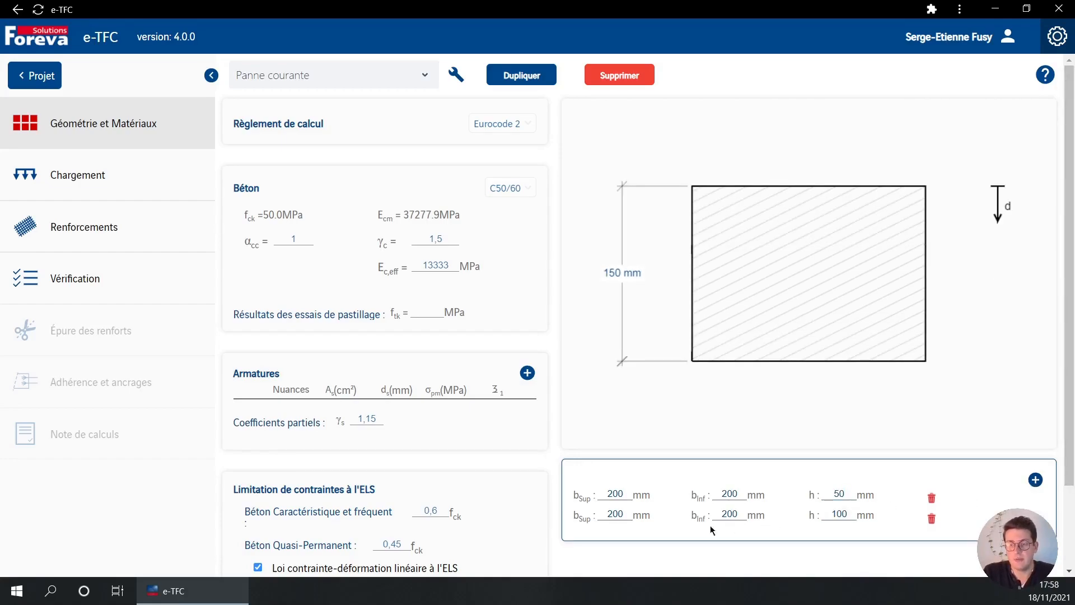
pyautogui.moveTo(625, 513); pyautogui.dragTo(599, 513)
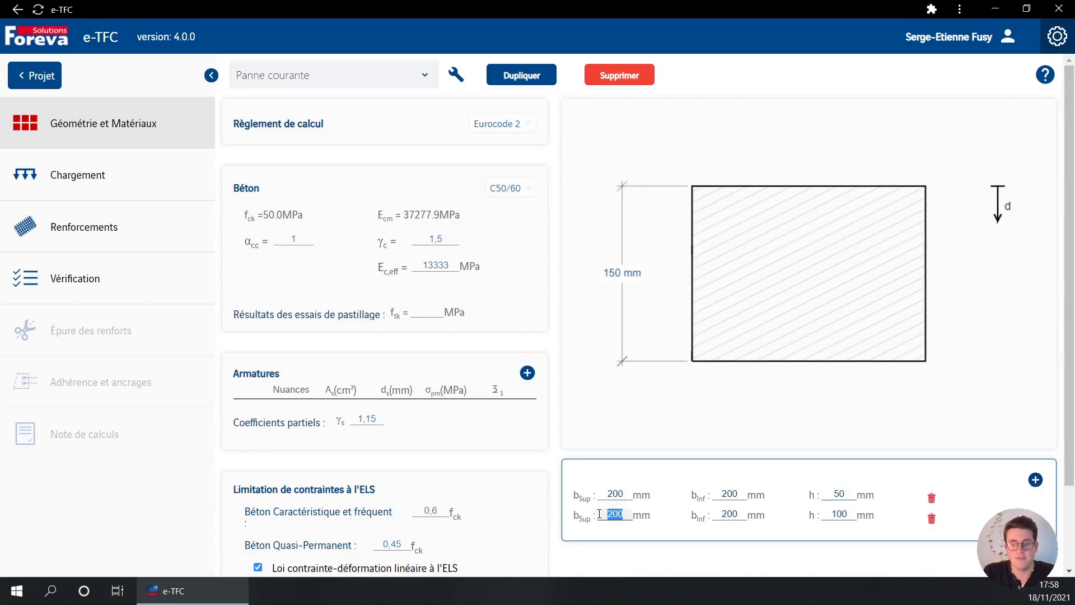
pyautogui.doubleClick(747, 514)
pyautogui.write('8')
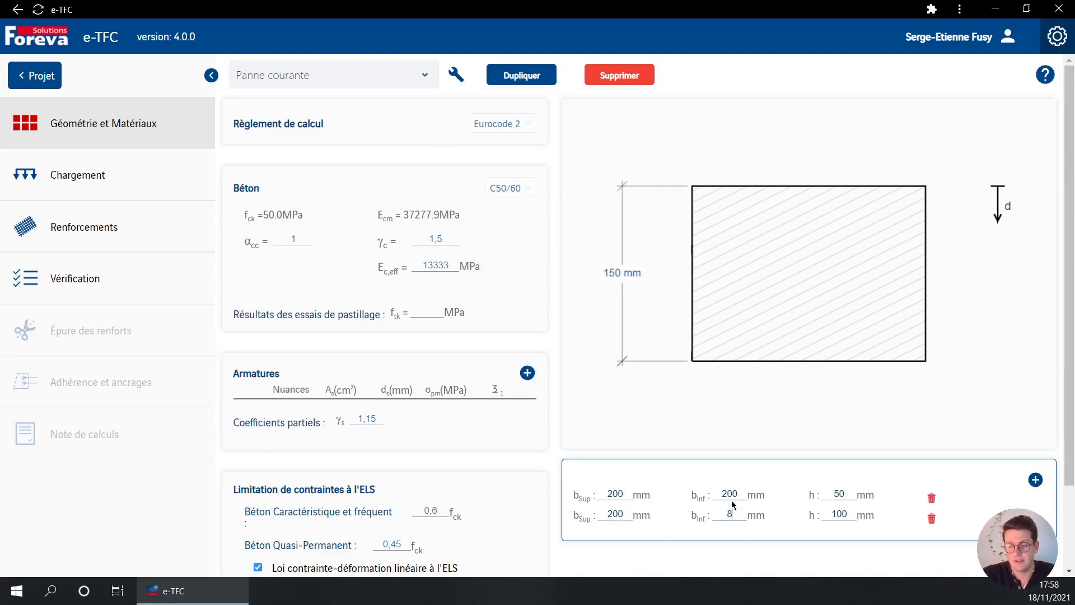
pyautogui.write('0')
pyautogui.doubleClick(844, 512)
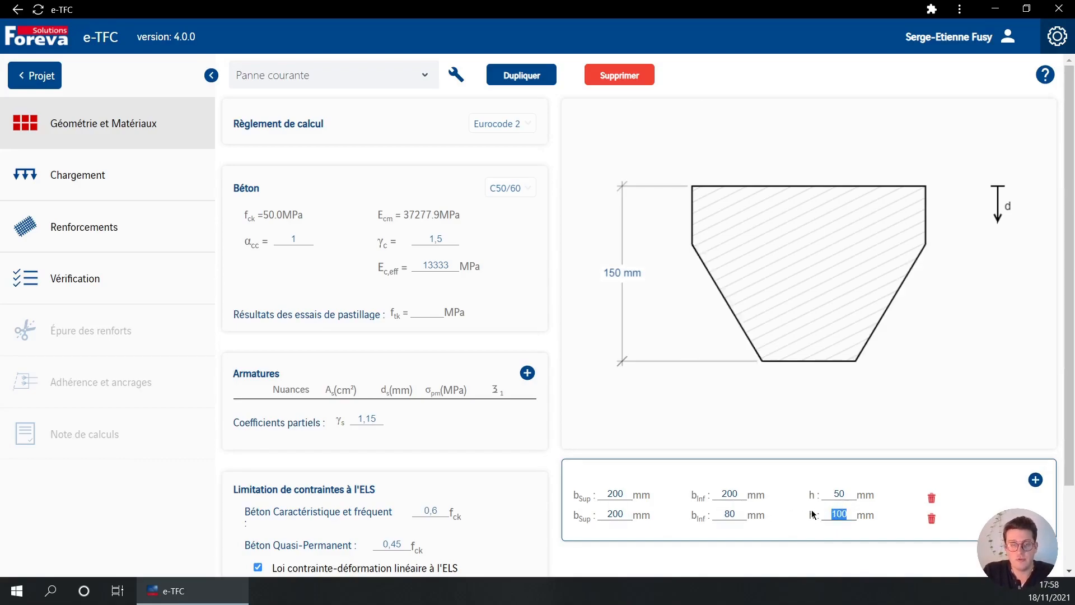
pyautogui.write('20')
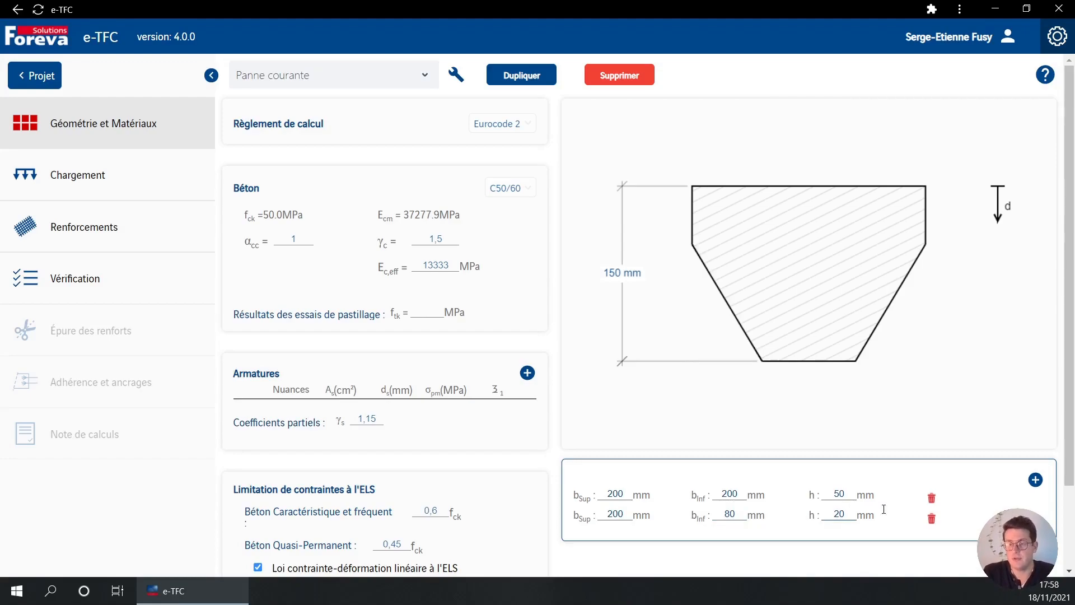
# Step: Add a third segment, the web, with upper and lower widths of 80 mm and a height of 200 mm
pyautogui.click(1035, 480)
pyautogui.doubleClick(621, 535)
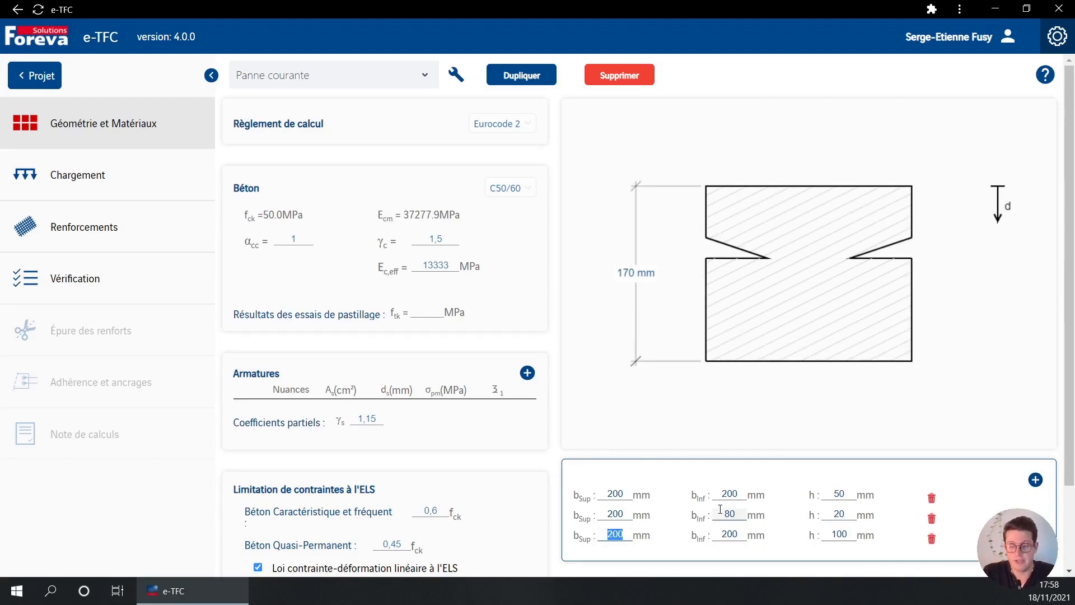
pyautogui.write('80')
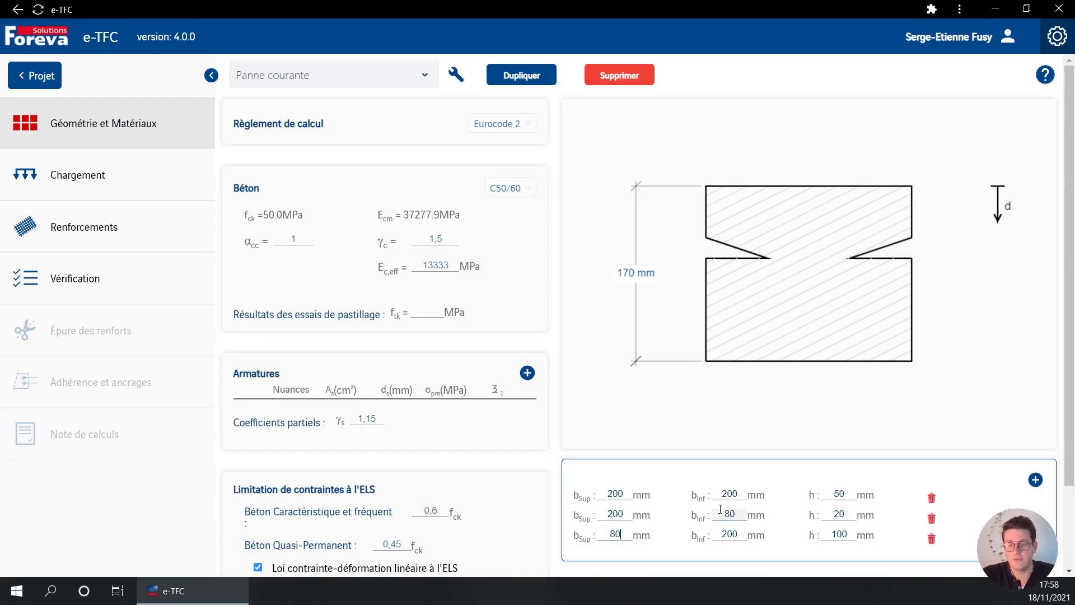
pyautogui.click(733, 534)
pyautogui.doubleClick(733, 534)
pyautogui.write('80')
pyautogui.press('Tab')
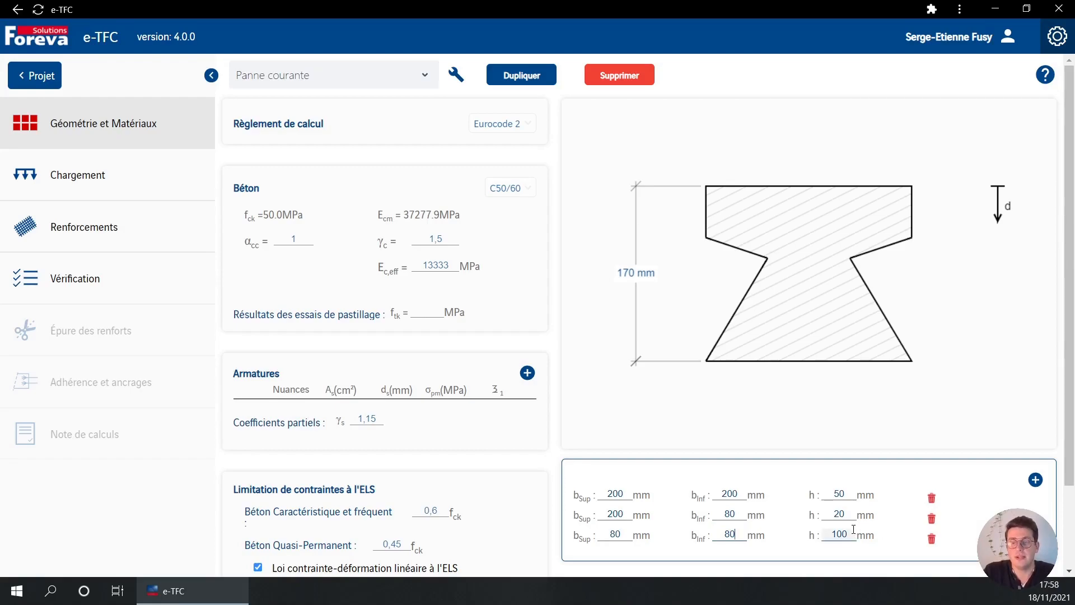
pyautogui.write('200')
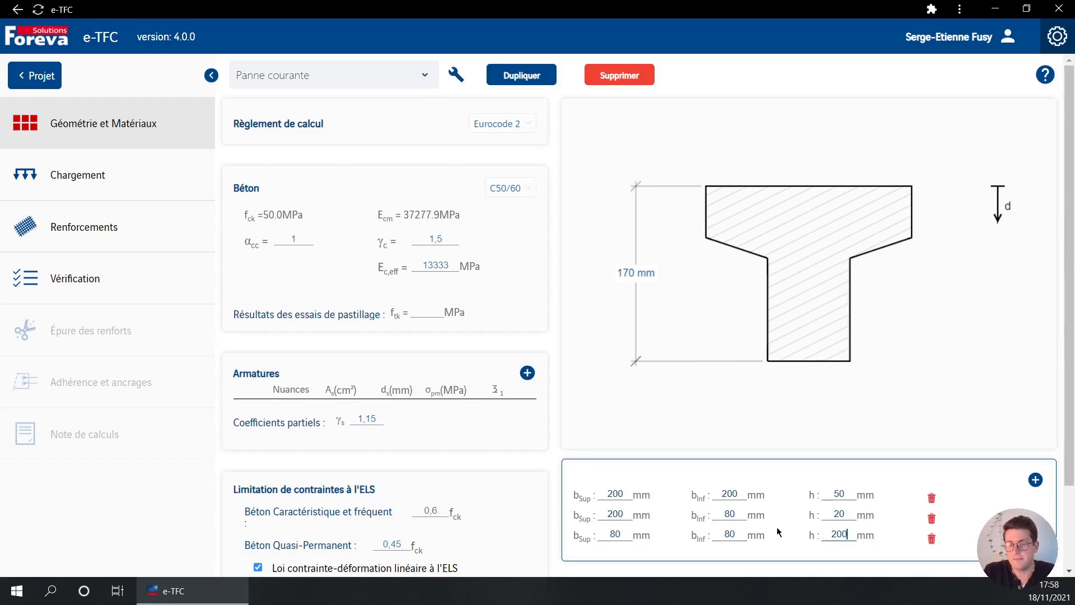
pyautogui.click(862, 566)
# Step: Add a fourth segment widening from 80 mm at its upper edge to 200 mm at its lower edge, 60 mm high
pyautogui.scroll(-2, 862, 565)
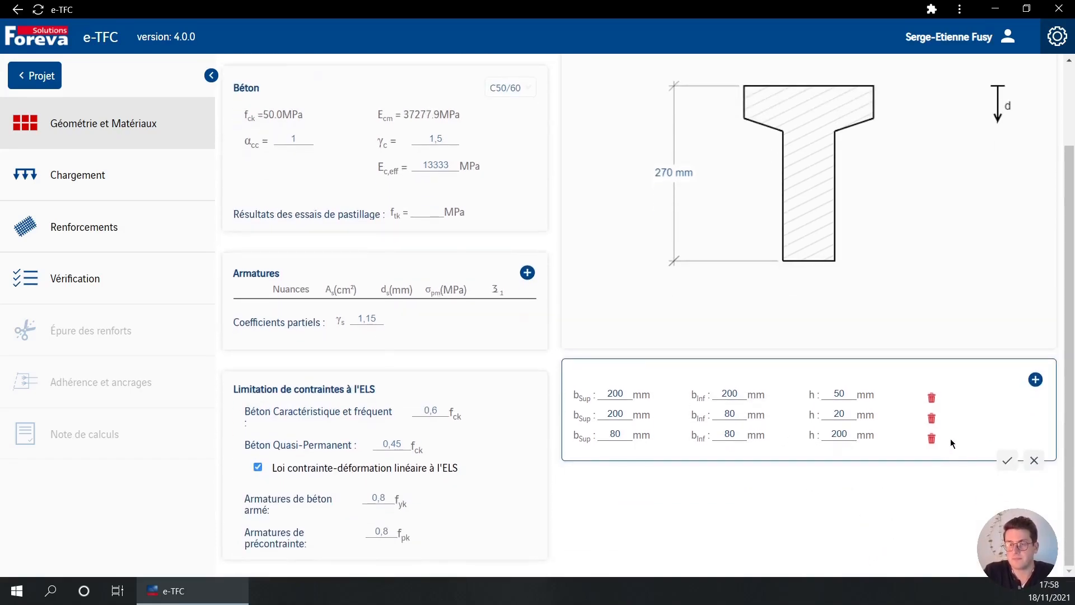
pyautogui.click(1035, 379)
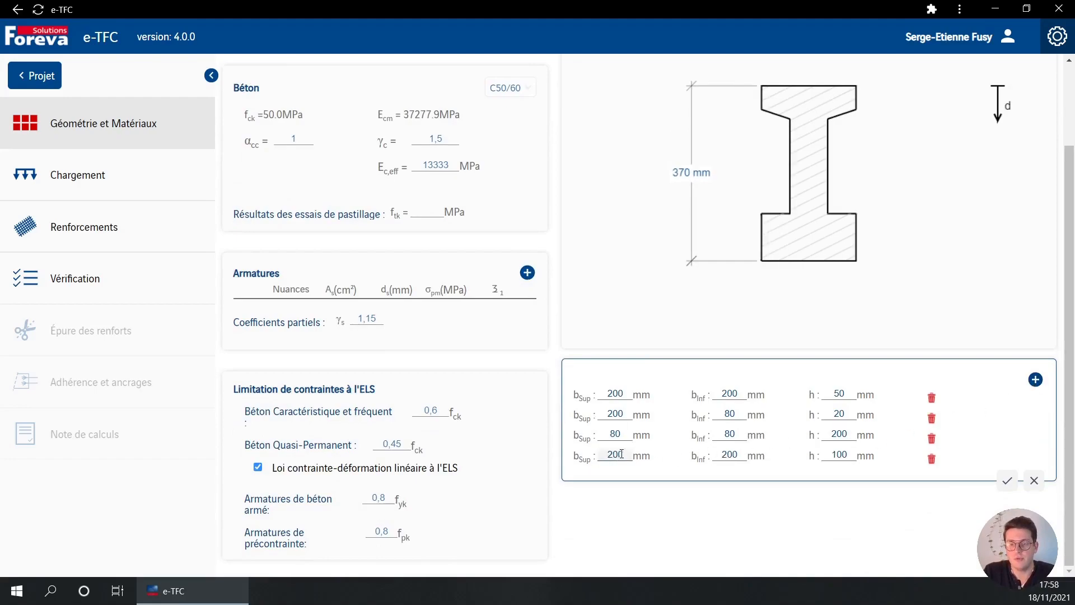
pyautogui.moveTo(625, 455); pyautogui.dragTo(575, 457)
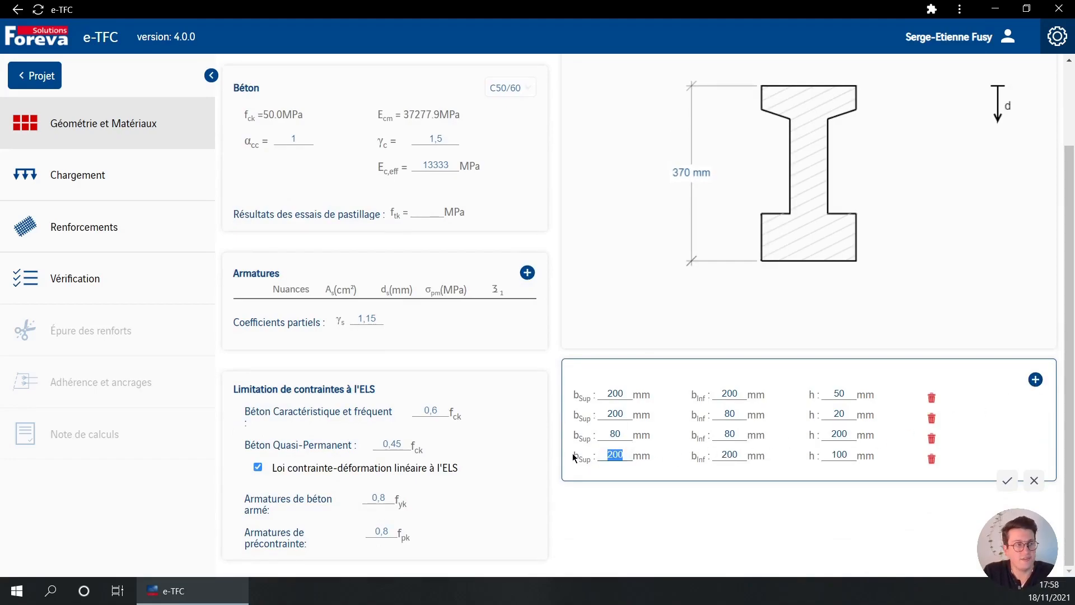
pyautogui.write('80')
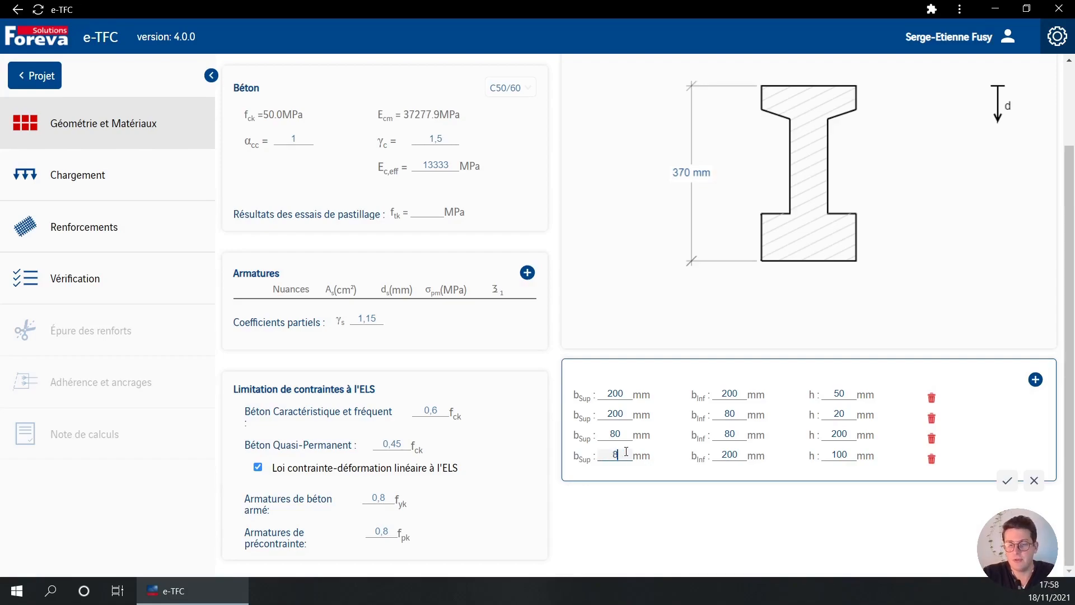
pyautogui.click(739, 459)
pyautogui.press('Tab')
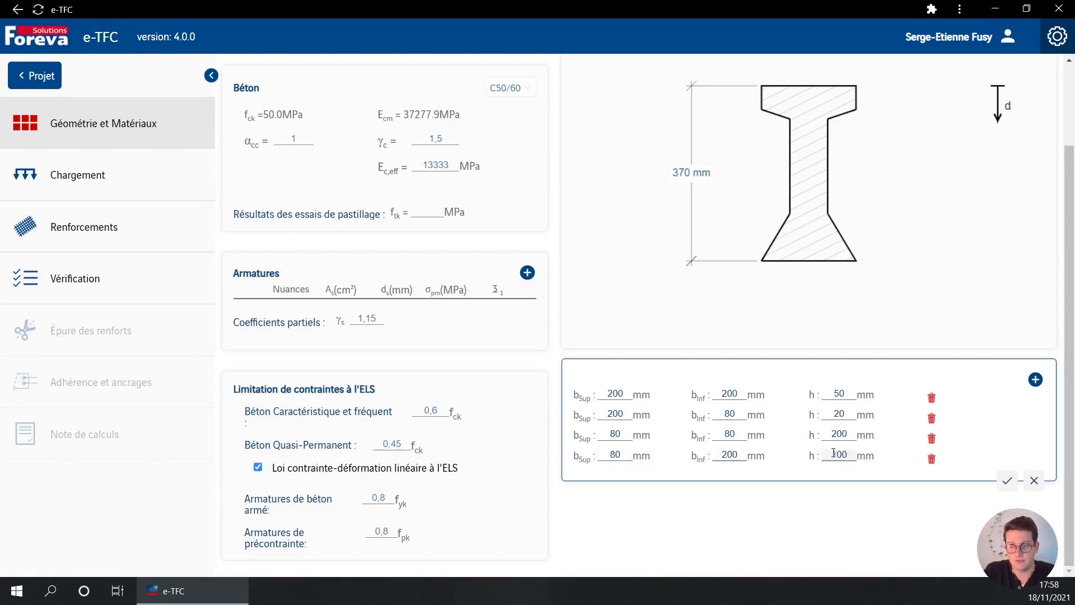
pyautogui.write('60')
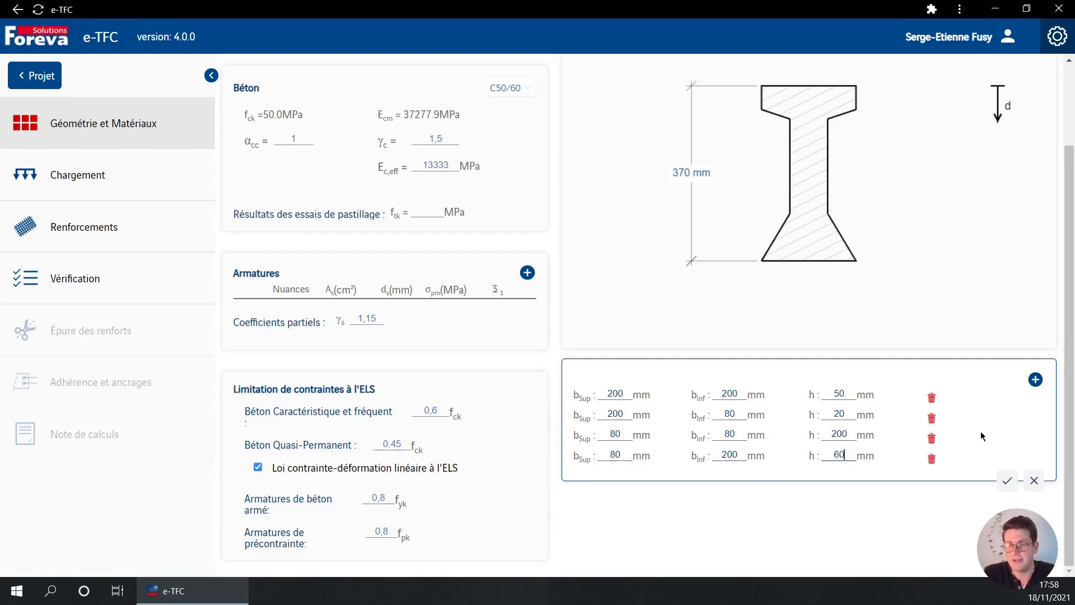
# Step: Add a fifth segment with a 200 mm upper width, 150 mm lower width and 70 mm height, and apply the geometry
pyautogui.click(1035, 379)
pyautogui.click(631, 475)
pyautogui.moveTo(632, 474); pyautogui.dragTo(596, 473)
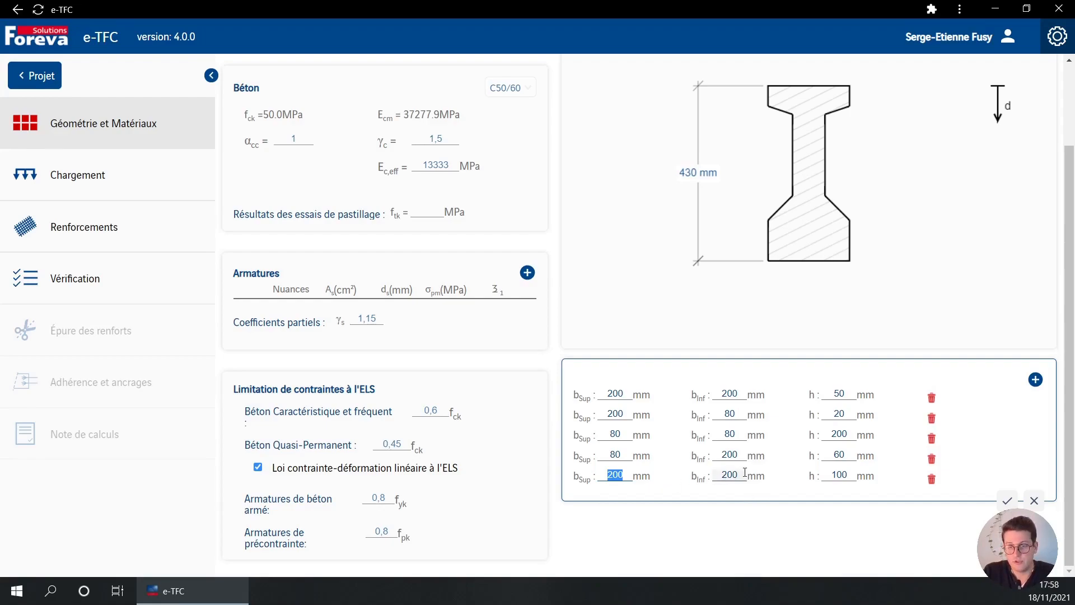
pyautogui.moveTo(743, 472); pyautogui.dragTo(699, 476)
pyautogui.write('150')
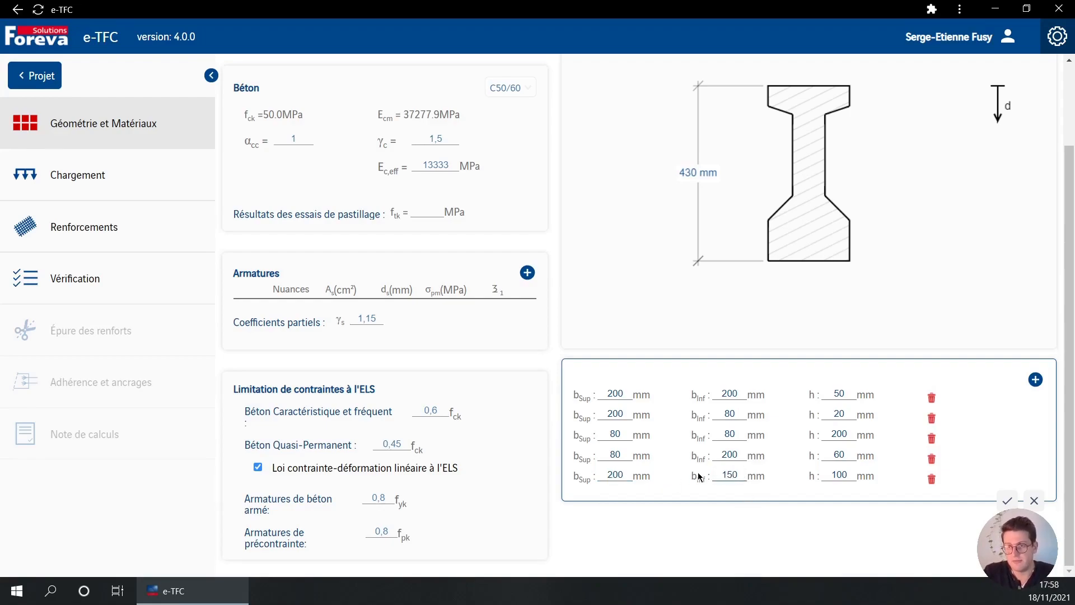
pyautogui.moveTo(853, 479); pyautogui.dragTo(801, 483)
pyautogui.write('70')
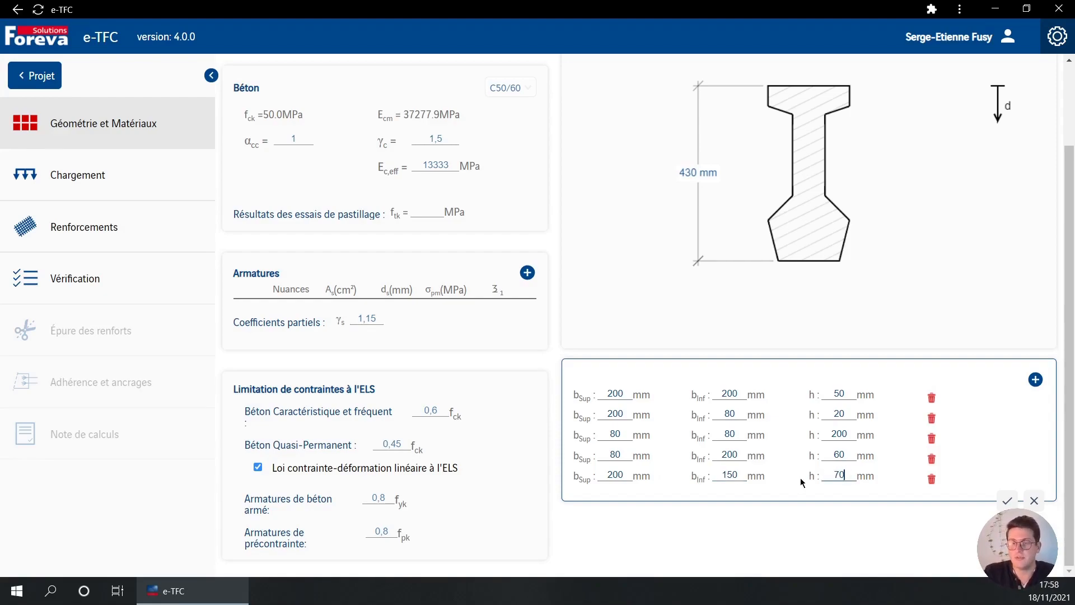
pyautogui.click(882, 525)
pyautogui.scroll(2, 890, 357)
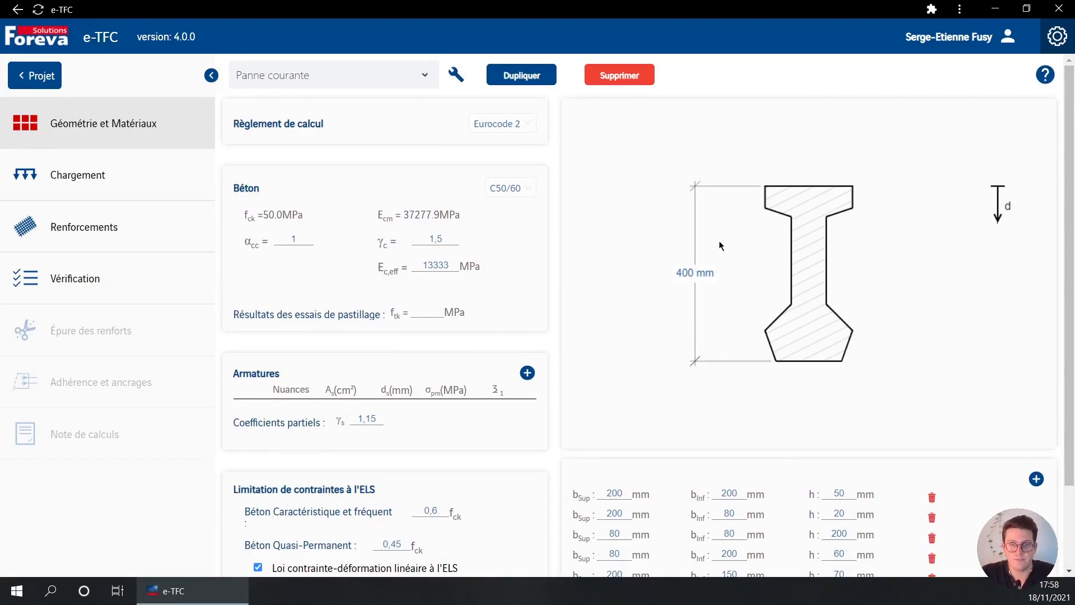
# Step: Add a first B500B reinforcement layer with an area of 0.84 cm² at 35 mm depth, plus an empty second layer
pyautogui.click(527, 375)
pyautogui.click(526, 374)
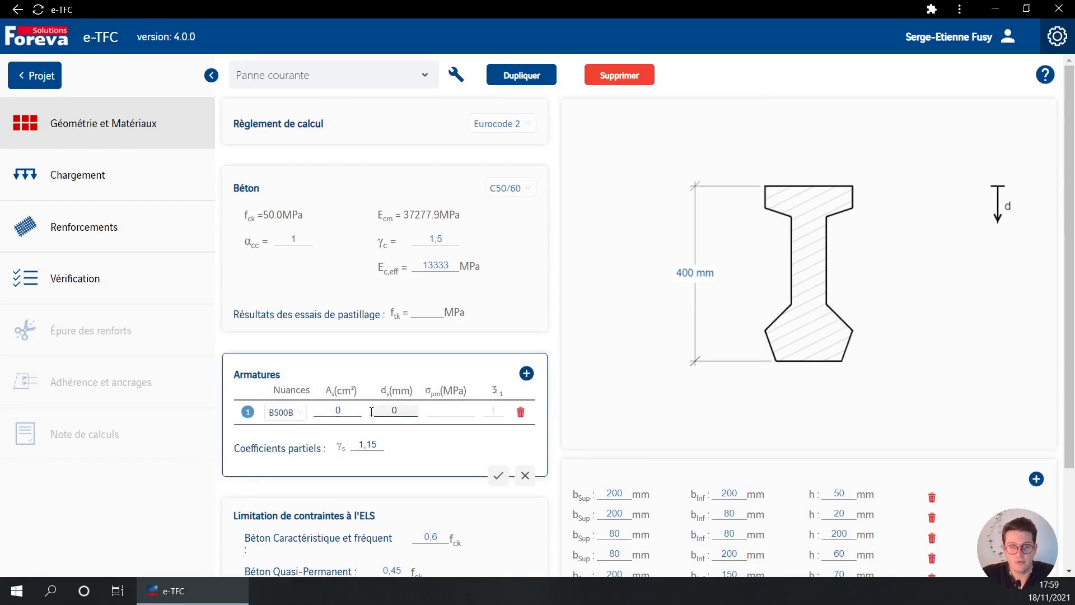
pyautogui.moveTo(351, 410); pyautogui.dragTo(303, 412)
pyautogui.write('0.84')
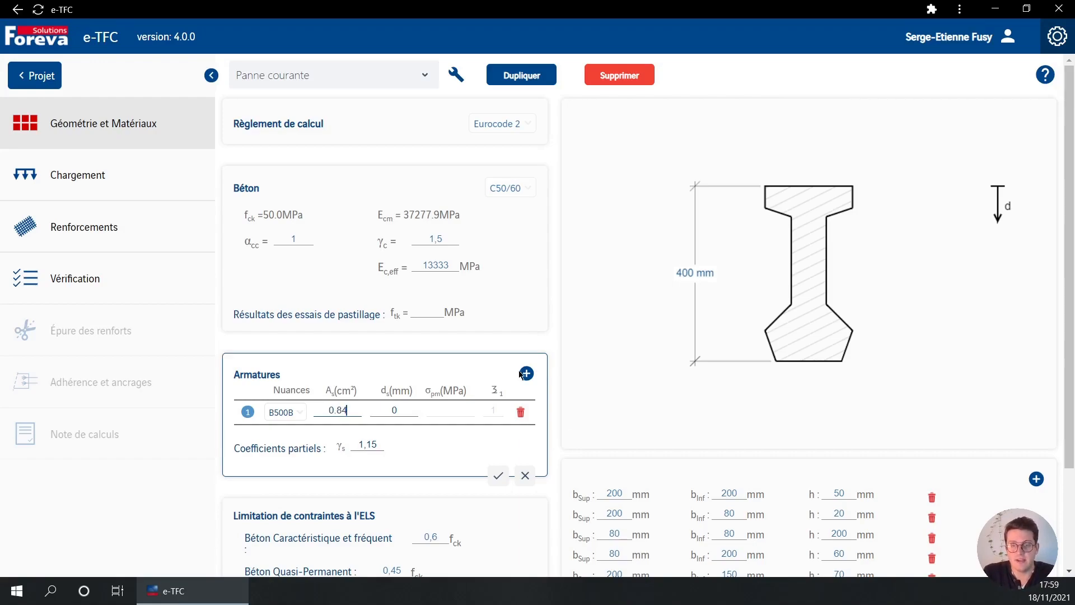
pyautogui.click(525, 374)
pyautogui.click(346, 434)
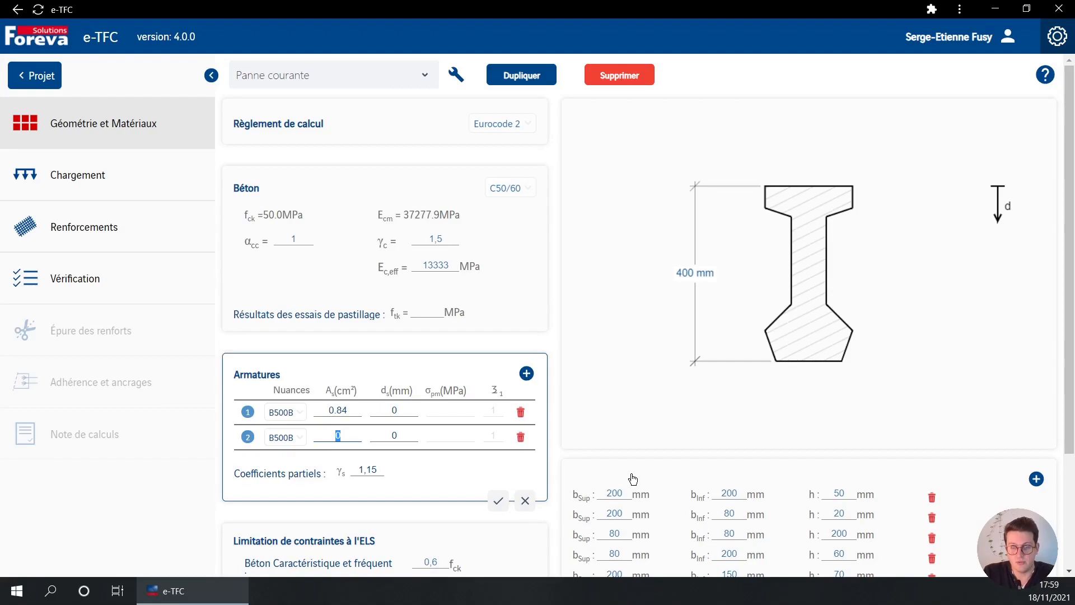
pyautogui.click(394, 411)
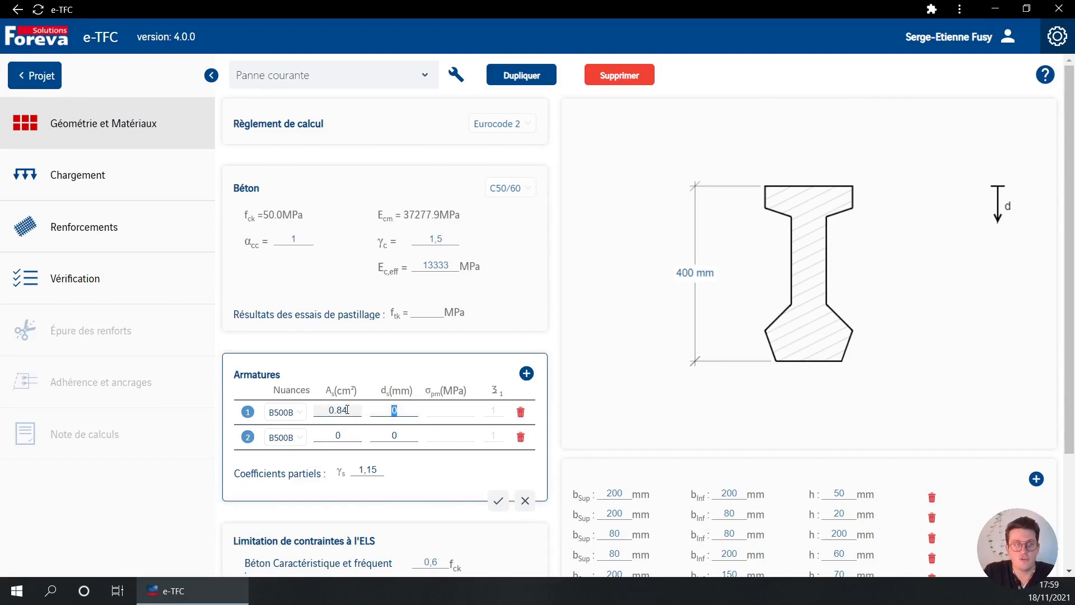
pyautogui.write('5')
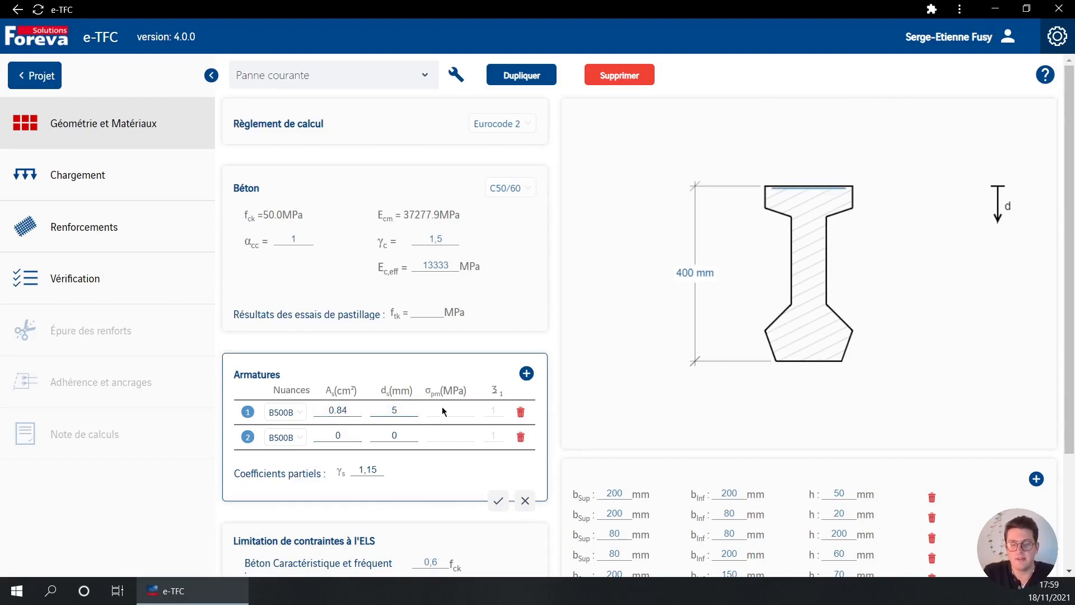
pyautogui.write('35')
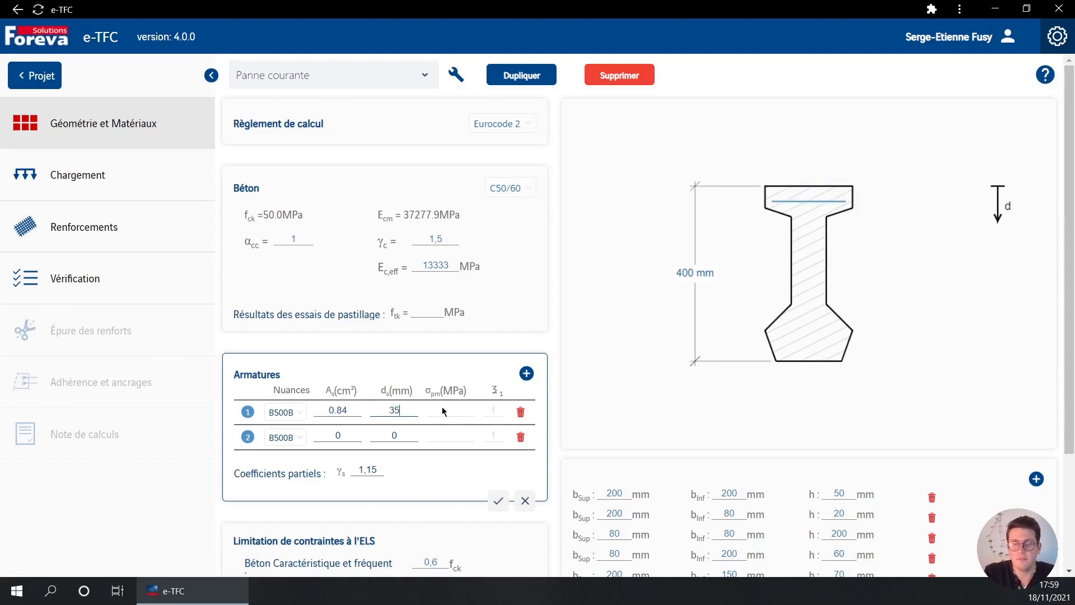
# Step: Give the second B500B reinforcement layer an area of 0.28 cm² and a depth of 200 mm
pyautogui.click(359, 433)
pyautogui.moveTo(353, 435); pyautogui.dragTo(323, 437)
pyautogui.write('0.28')
pyautogui.press('Tab')
pyautogui.write('200')
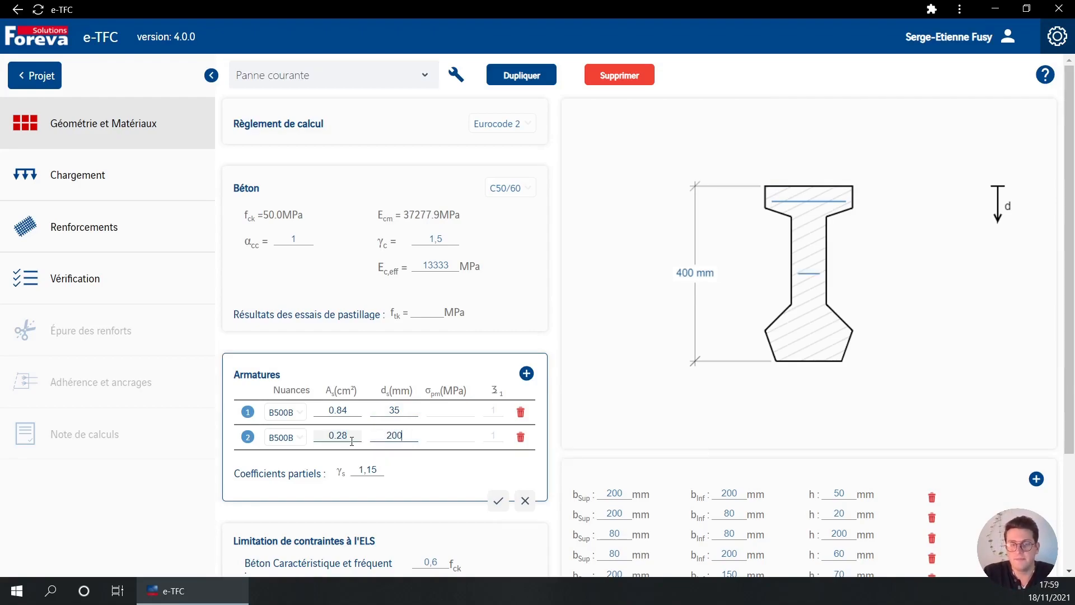
# Step: Add a third layer of Y1860 prestressing steel with 0.93 cm² area, 250 mm depth and 1150 MPa stress
pyautogui.click(526, 373)
pyautogui.click(294, 463)
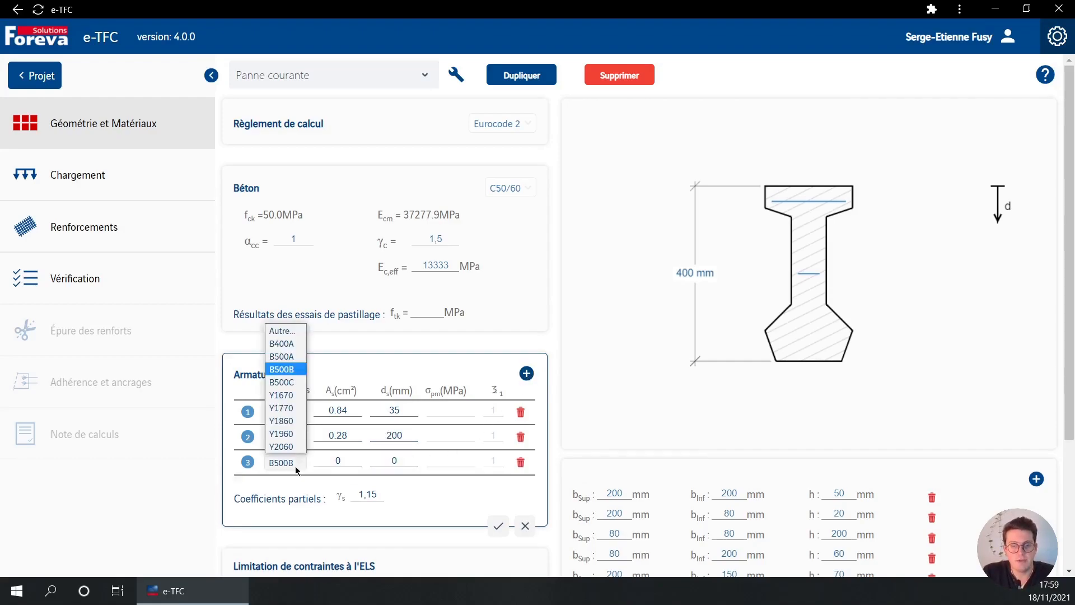
pyautogui.click(294, 420)
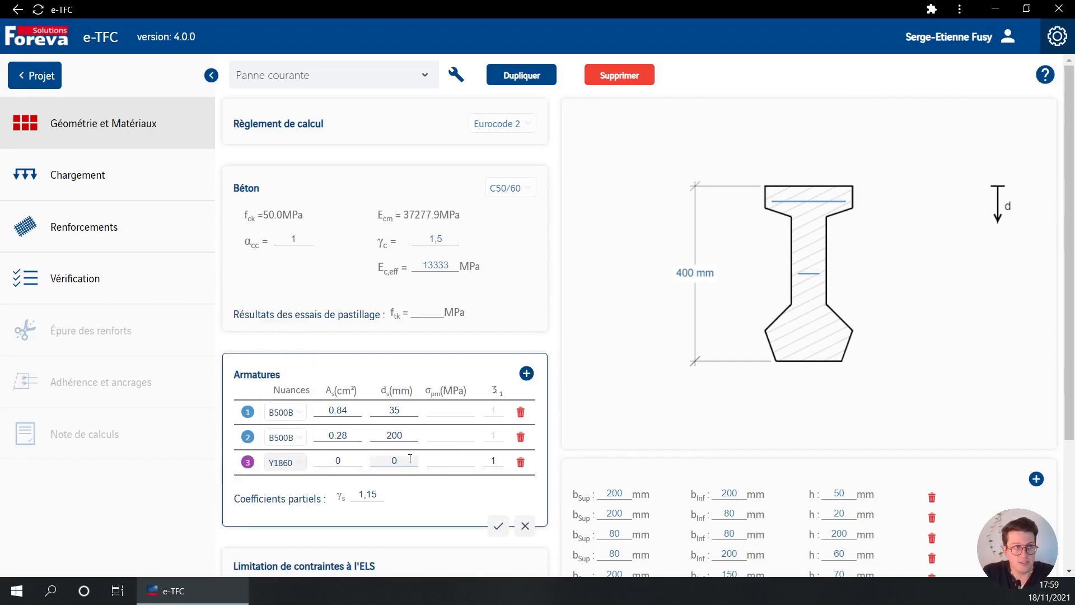
pyautogui.doubleClick(356, 459)
pyautogui.write('0.93')
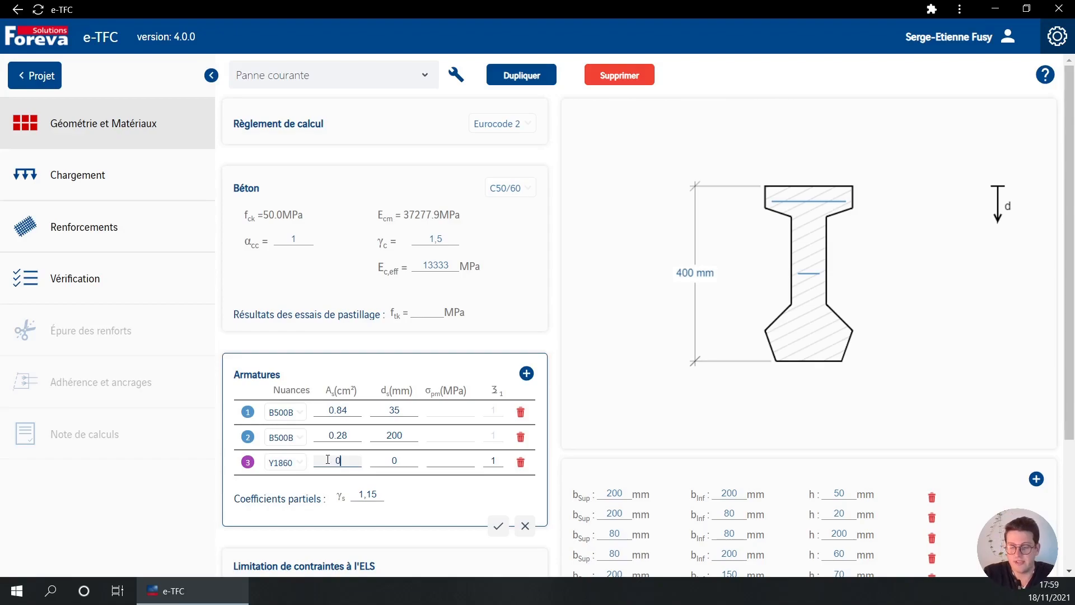
pyautogui.press('Tab')
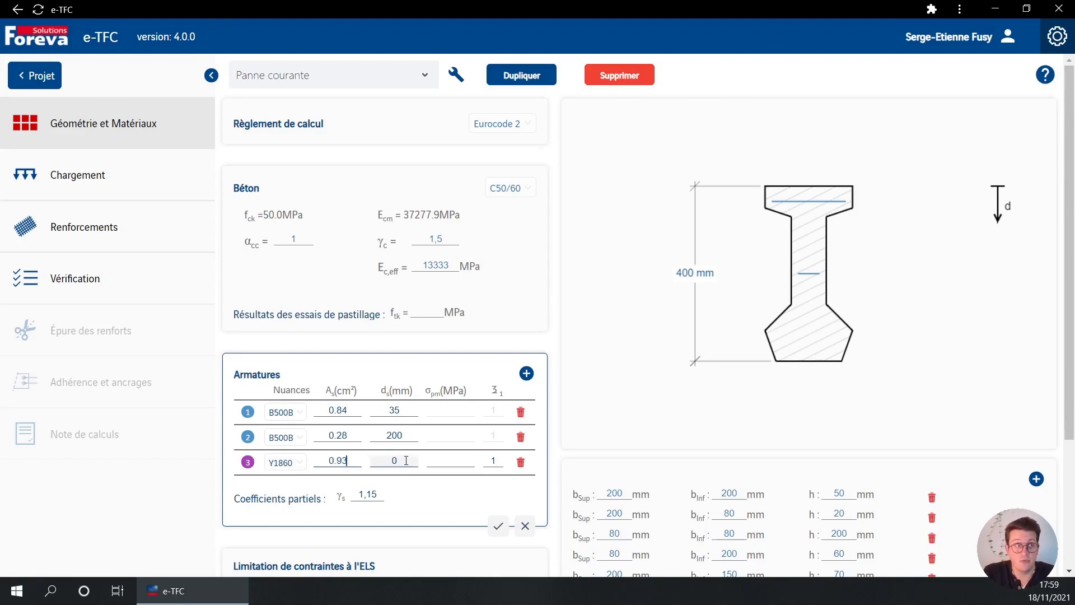
pyautogui.write('250')
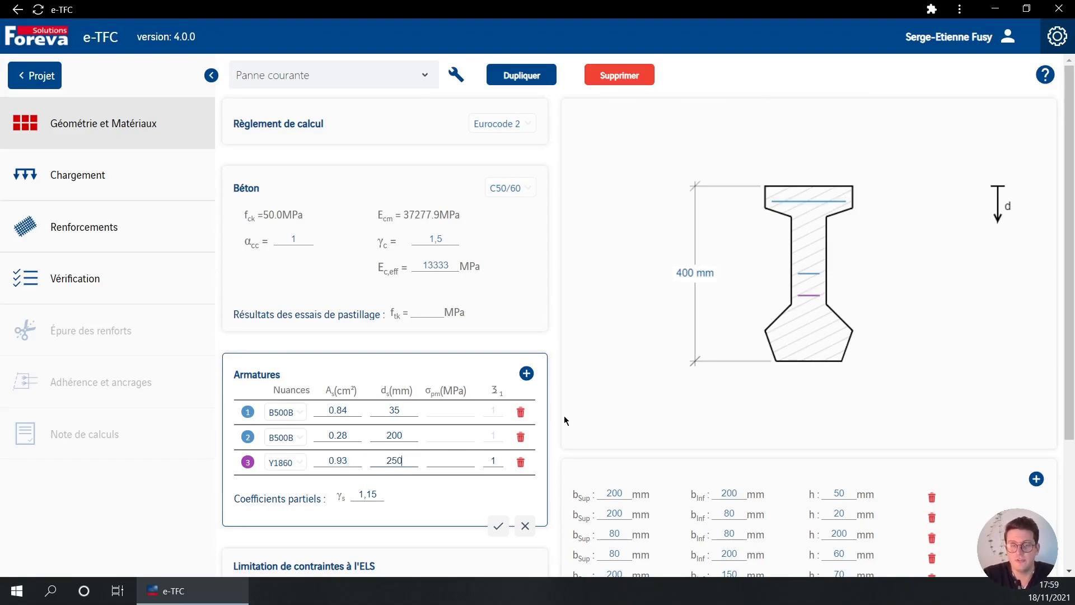
pyautogui.click(448, 454)
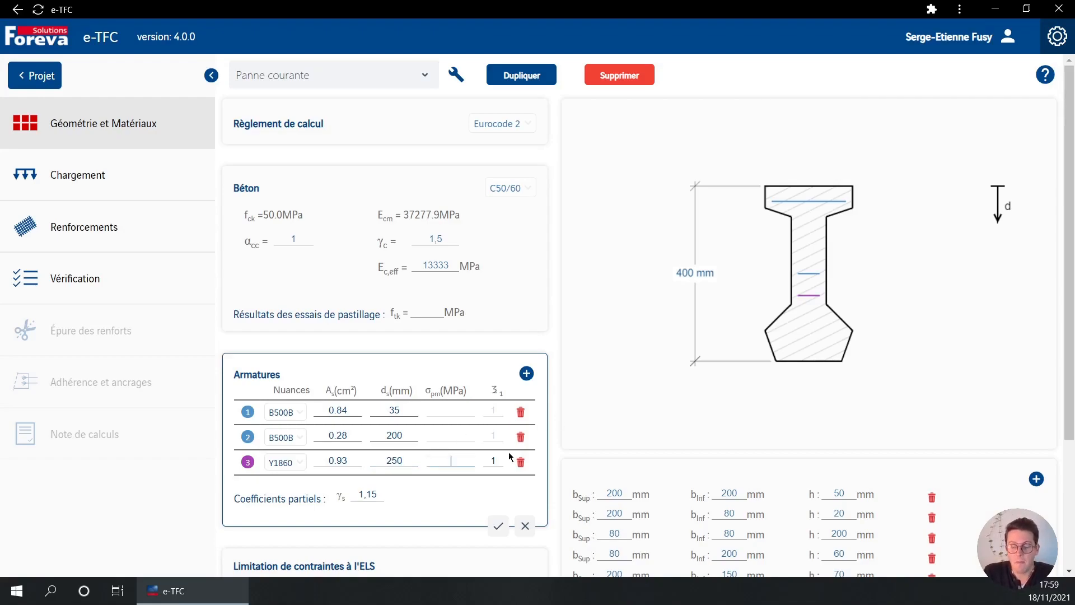
pyautogui.write('1150')
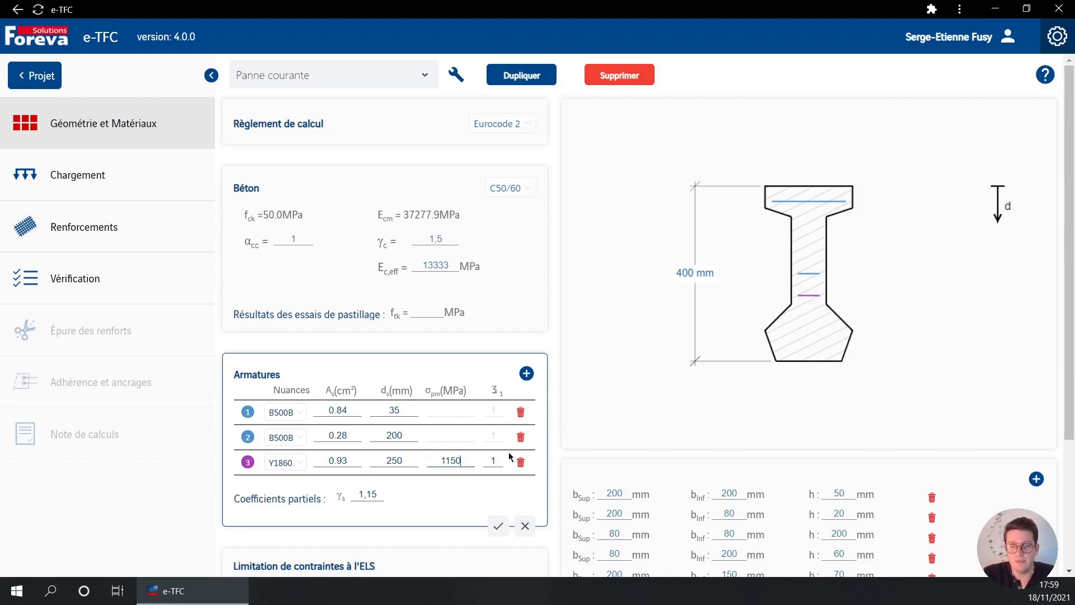
# Step: Add a fourth layer, also Y1860, with an area of 1.86 cm², a depth of 350 mm and a stress of 1150 MPa
pyautogui.click(526, 374)
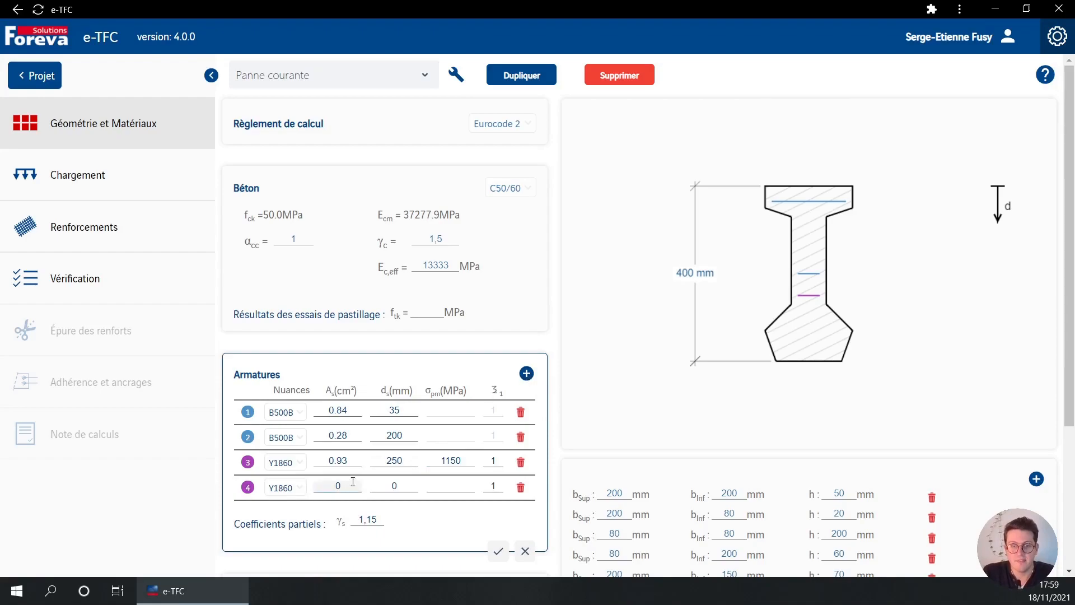
pyautogui.click(326, 487)
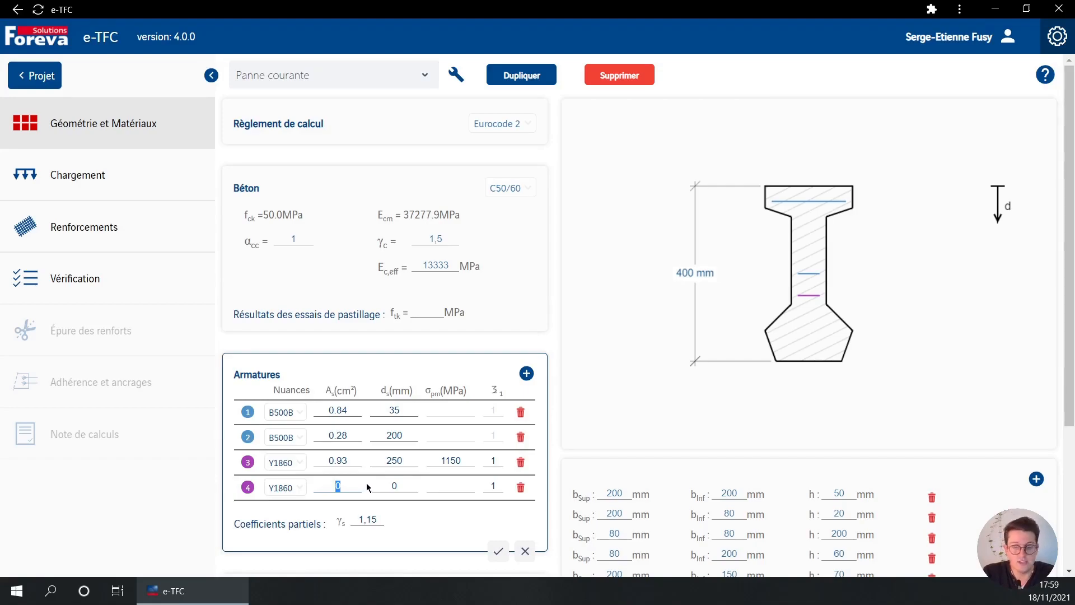
pyautogui.click(402, 486)
pyautogui.write('350')
pyautogui.click(453, 484)
pyautogui.write('1150')
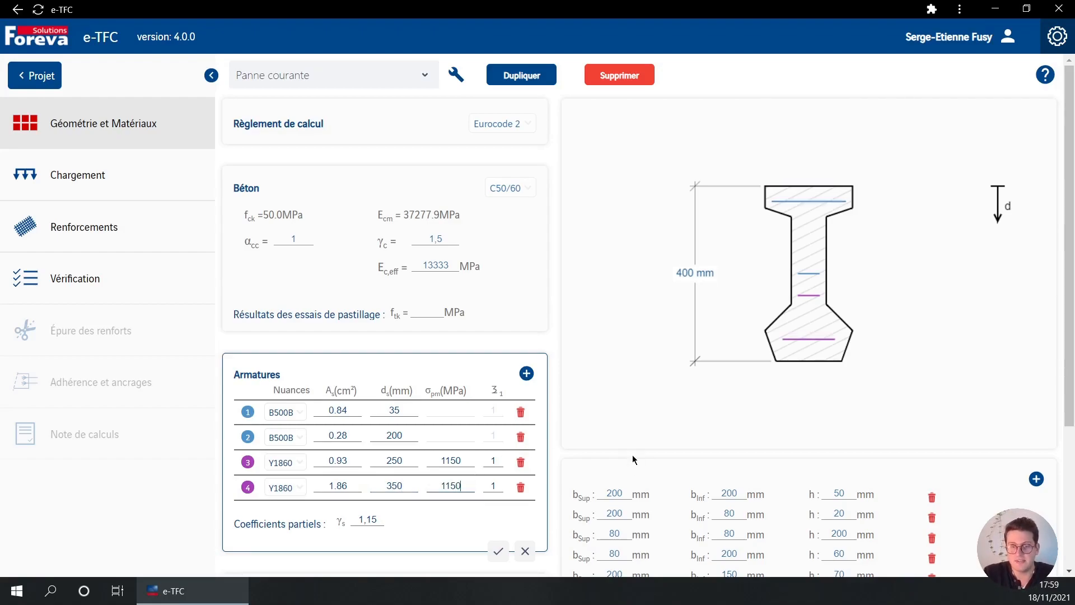
# Step: Add a fifth layer in B500B steel with 0.56 cm² area at 365 mm depth, and apply the reinforcement
pyautogui.click(526, 374)
pyautogui.click(286, 513)
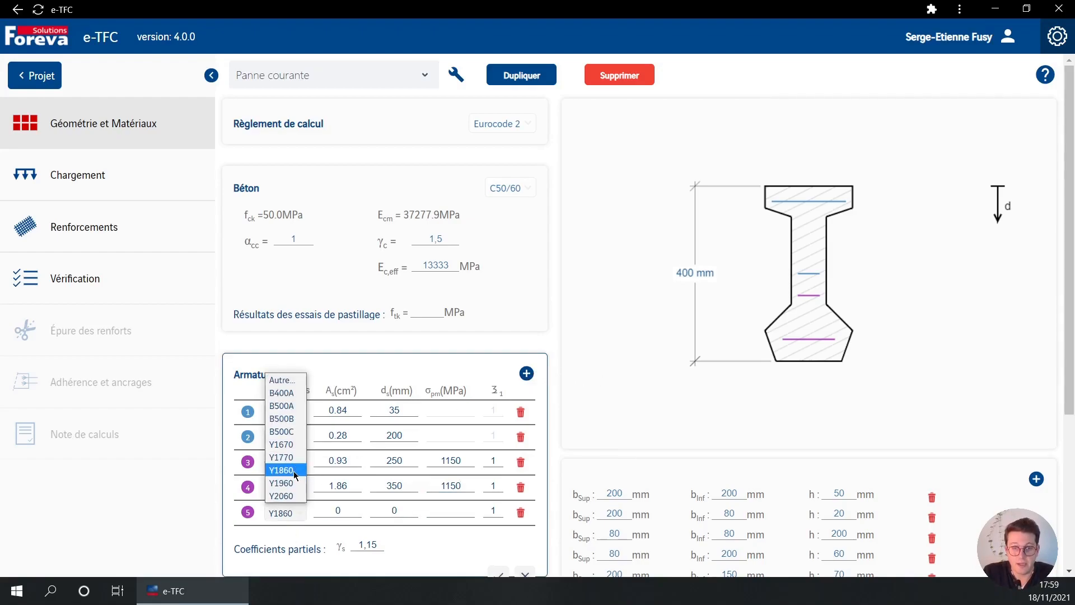
pyautogui.click(281, 418)
pyautogui.click(317, 509)
pyautogui.doubleClick(317, 510)
pyautogui.write('0.56')
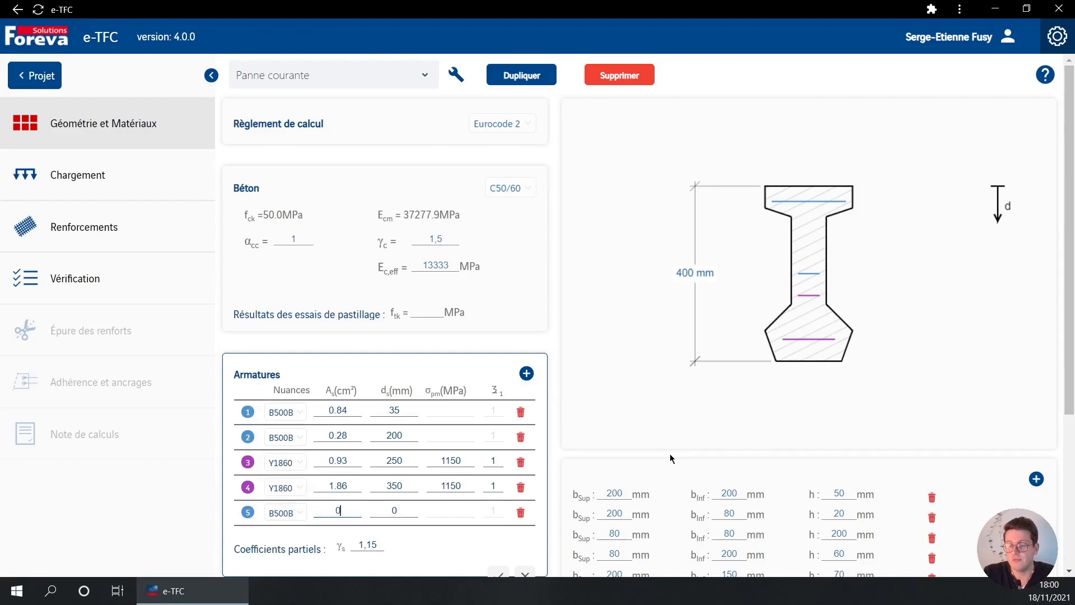
pyautogui.doubleClick(373, 509)
pyautogui.write('365')
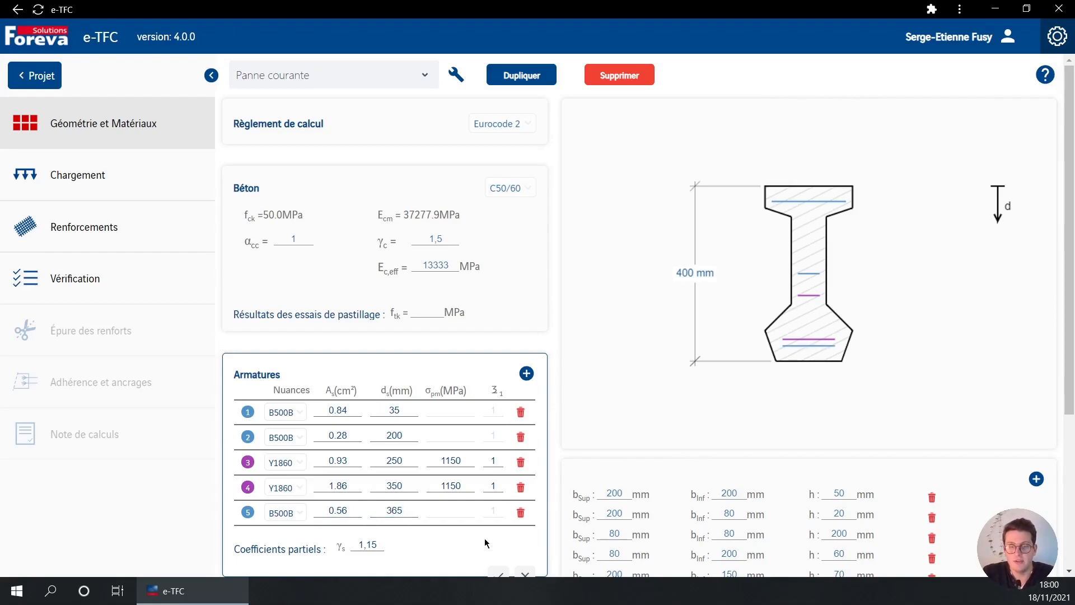
pyautogui.scroll(-4, 590, 355)
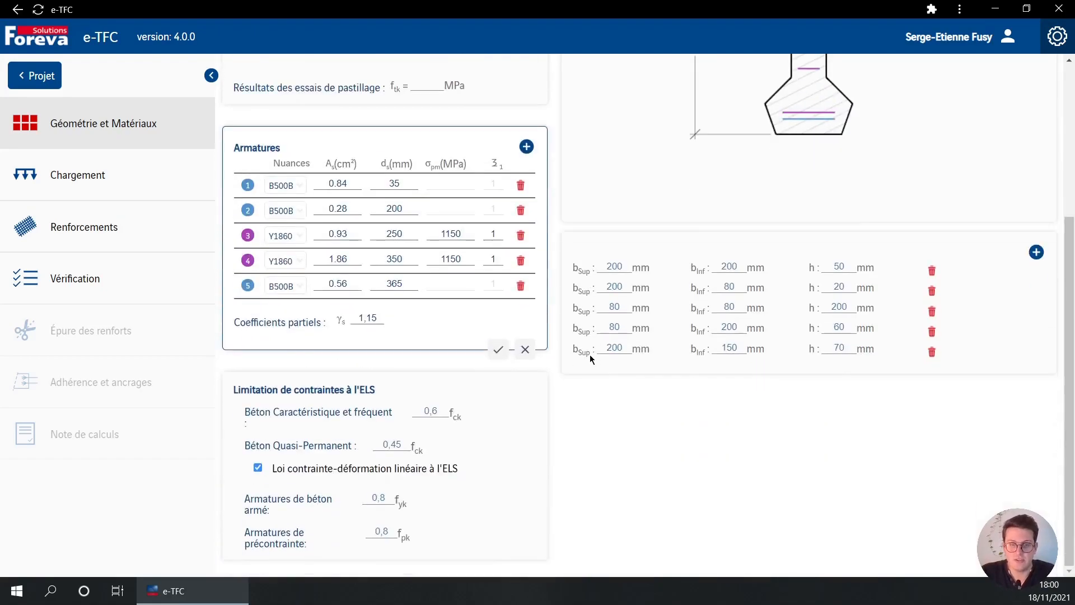
pyautogui.scroll(5, 605, 469)
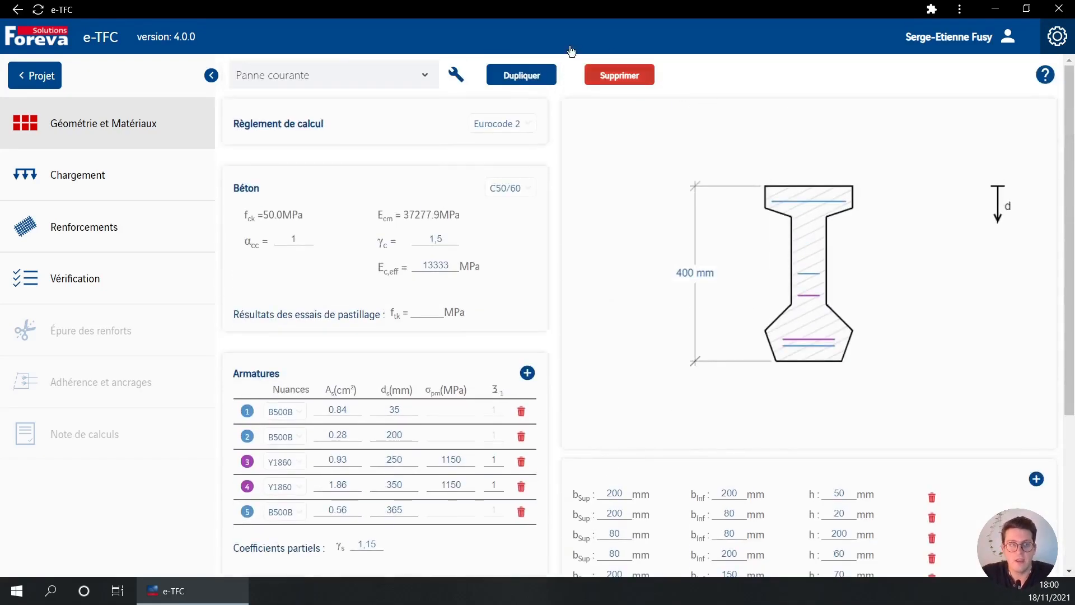
# Step: In the Chargement section, set the phase 1 permanent load moment MG,1 to 44.1 kN.m
pyautogui.click(158, 186)
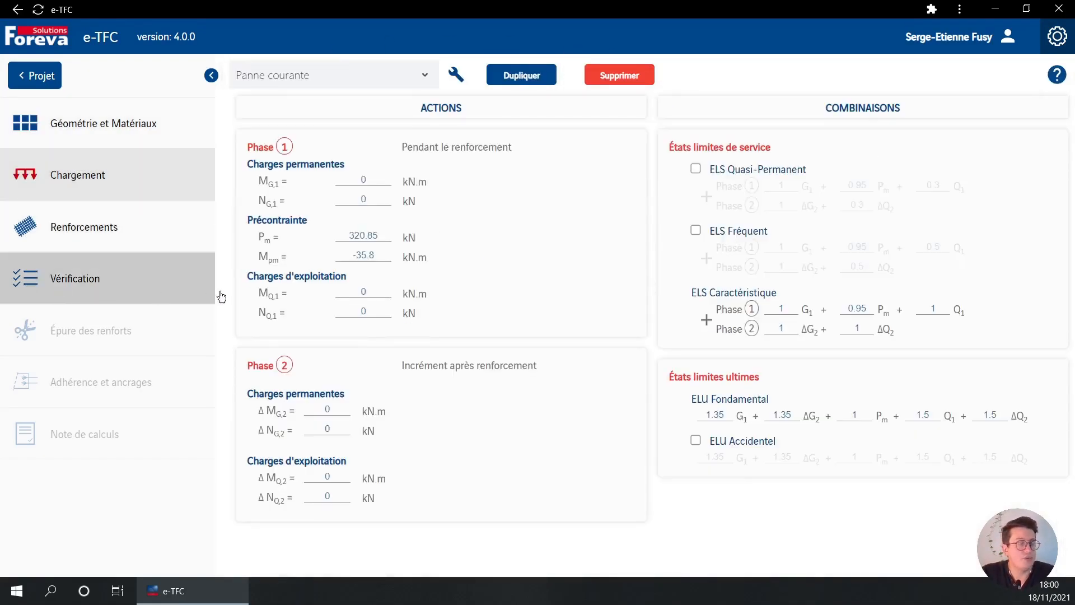
pyautogui.click(375, 178)
pyautogui.moveTo(368, 178); pyautogui.dragTo(341, 175)
pyautogui.write('44.1')
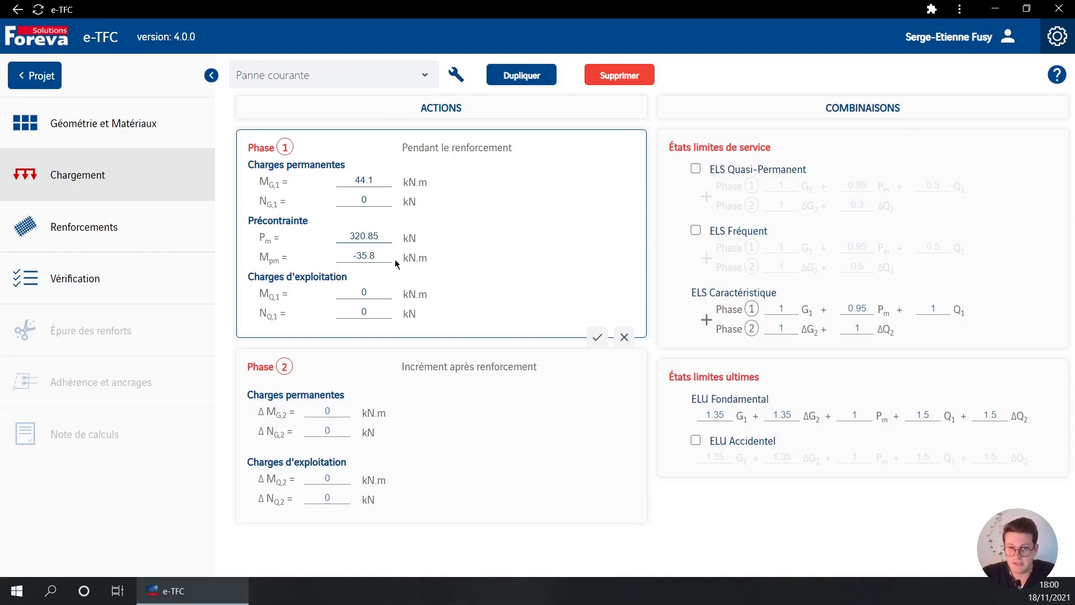
# Step: Override the phase 1 prestress moment Mpm with -20 kN.m and save the loads
pyautogui.click(379, 241)
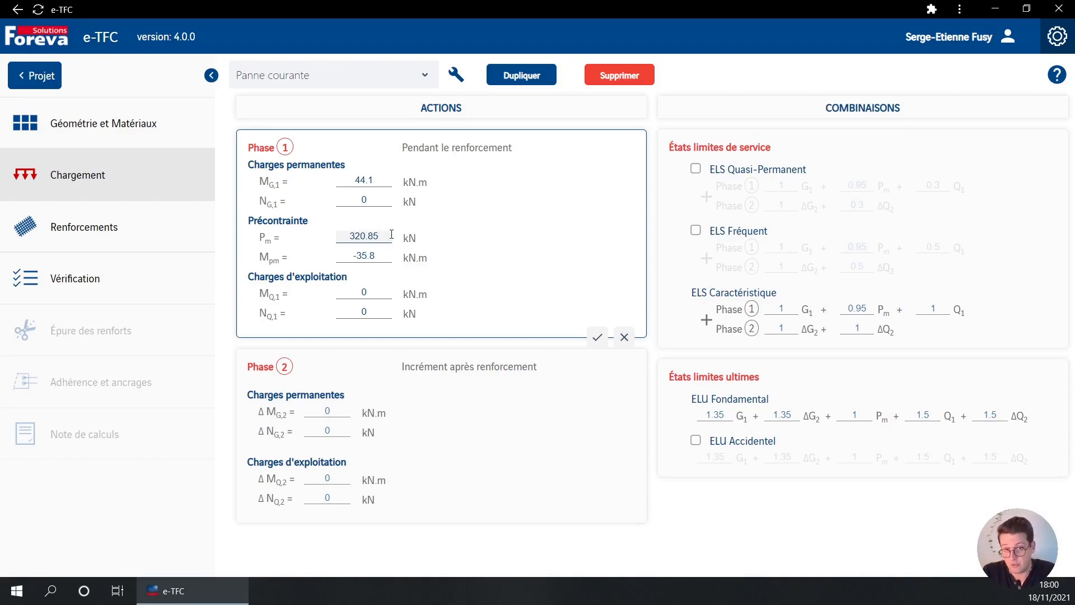
pyautogui.moveTo(337, 234); pyautogui.dragTo(408, 235)
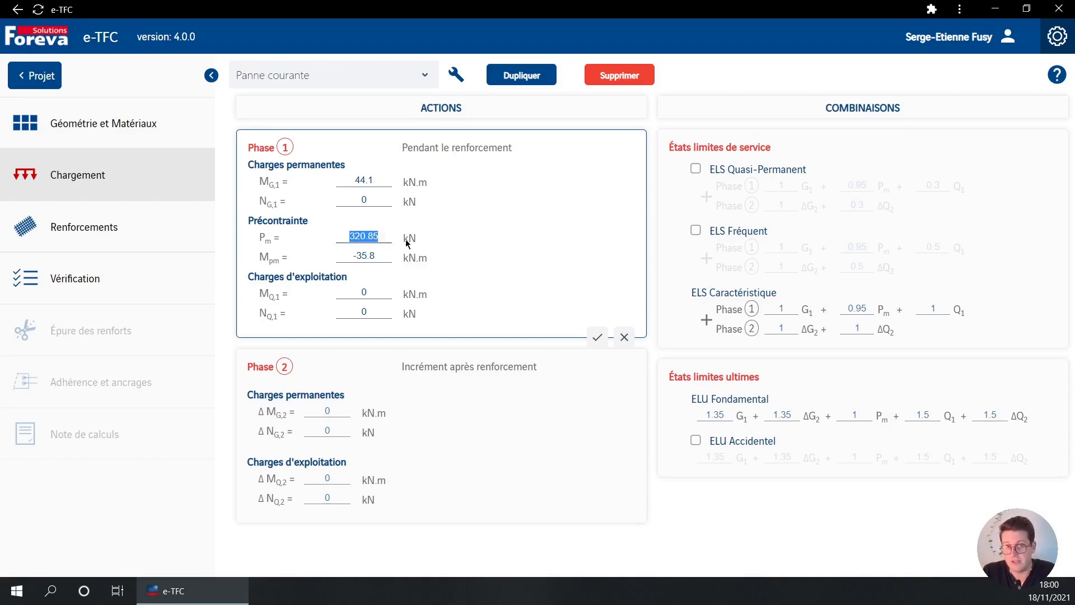
pyautogui.click(387, 235)
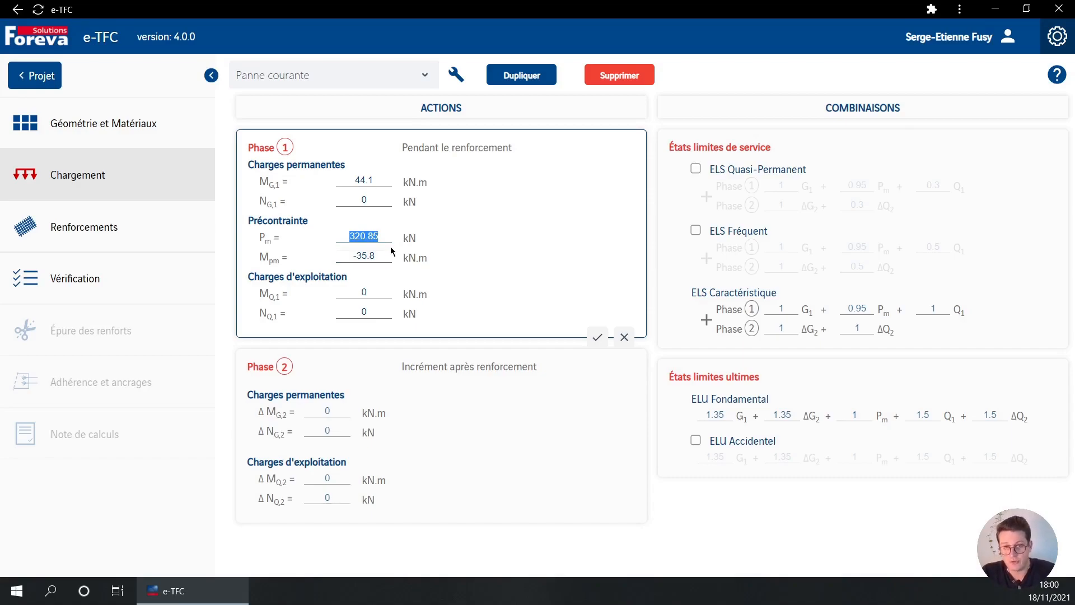
pyautogui.moveTo(386, 255); pyautogui.dragTo(304, 255)
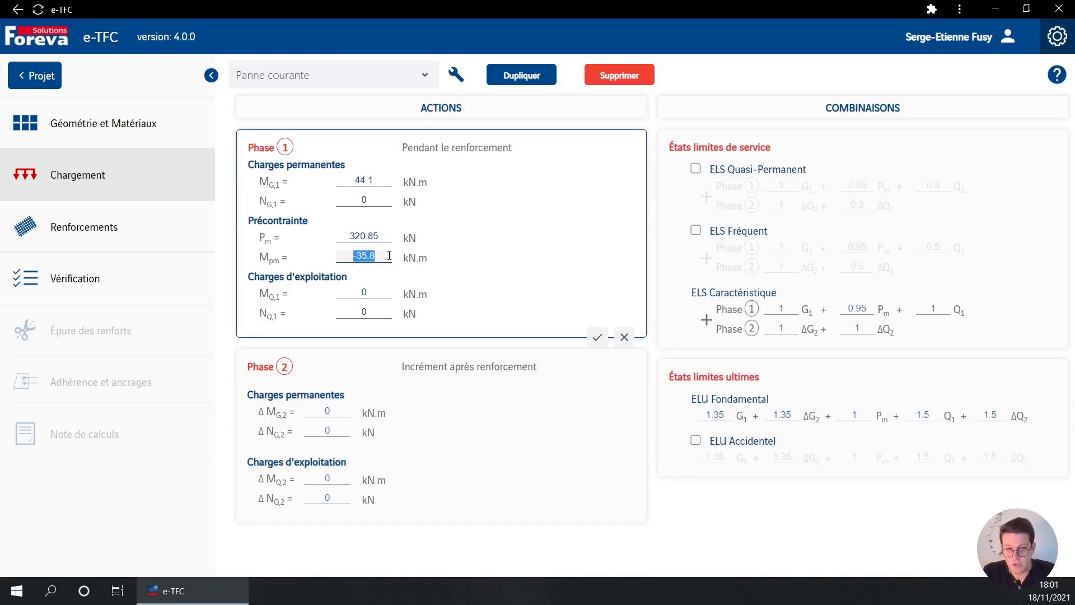
pyautogui.write('-20')
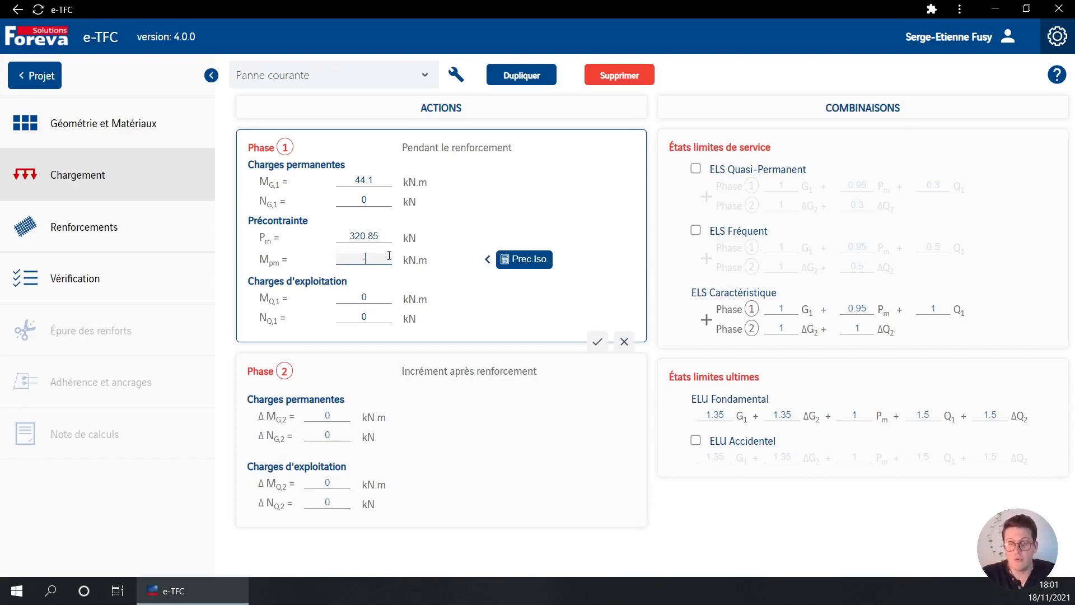
pyautogui.click(450, 409)
pyautogui.click(489, 302)
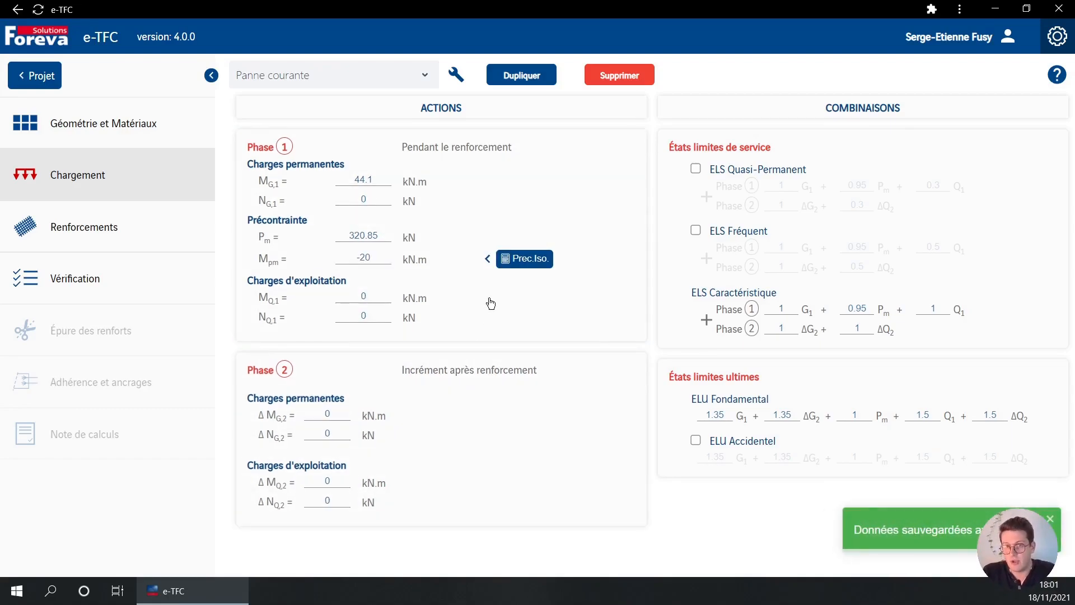
# Step: Restore the calculated isostatic prestress moment for phase 1 and apply it
pyautogui.click(524, 260)
pyautogui.click(598, 341)
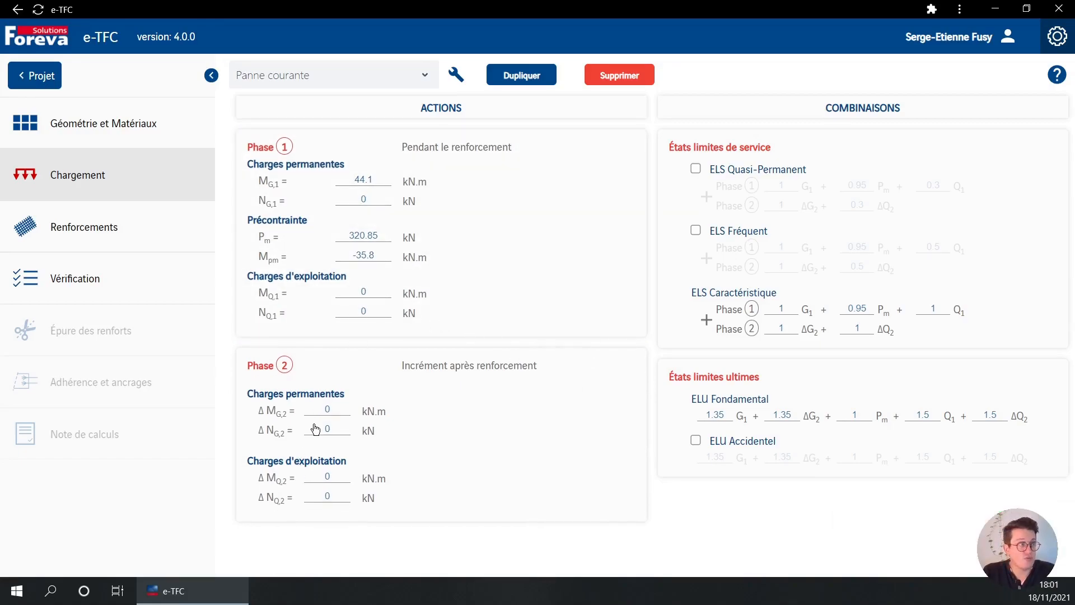
# Step: Set the phase 2 live load moment increment ΔMQ,2 to 45.9 kN.m and save the phase 2 loads
pyautogui.click(329, 476)
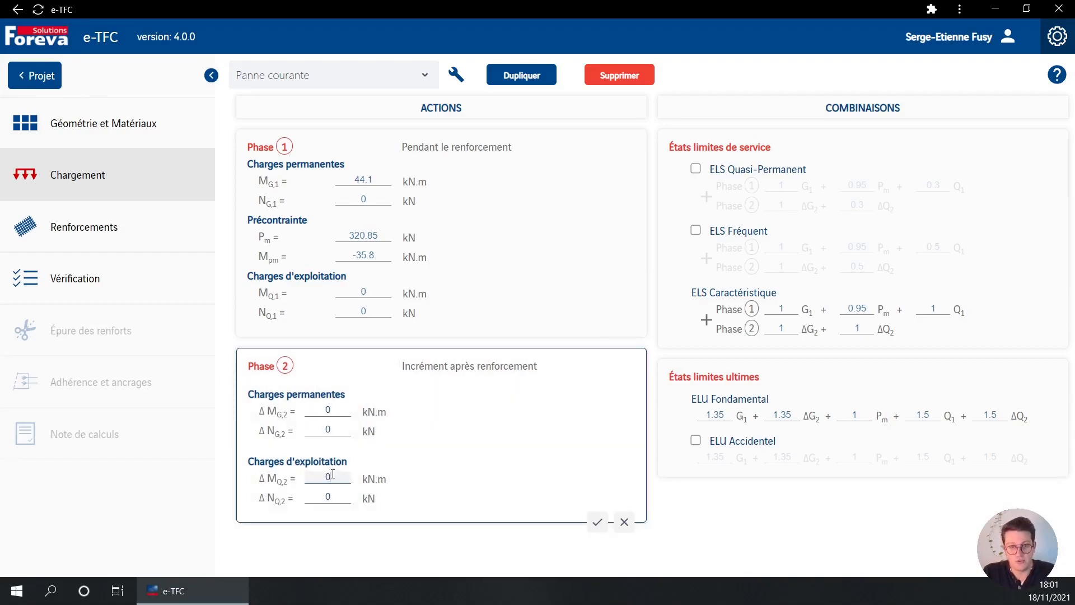
pyautogui.press('BackSpace')
pyautogui.write('45')
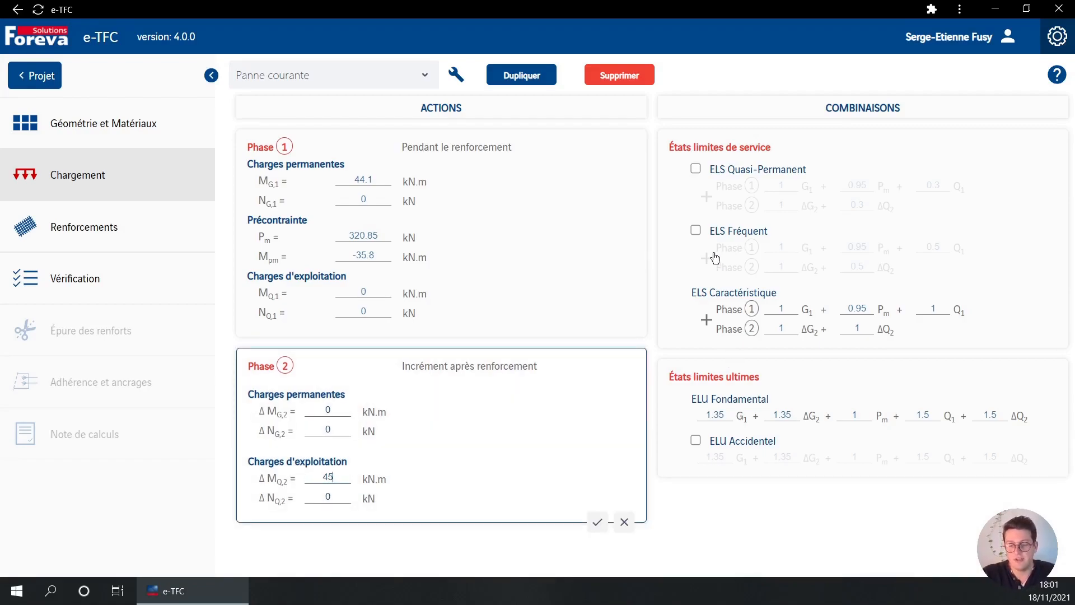
pyautogui.write('.9')
pyautogui.click(597, 521)
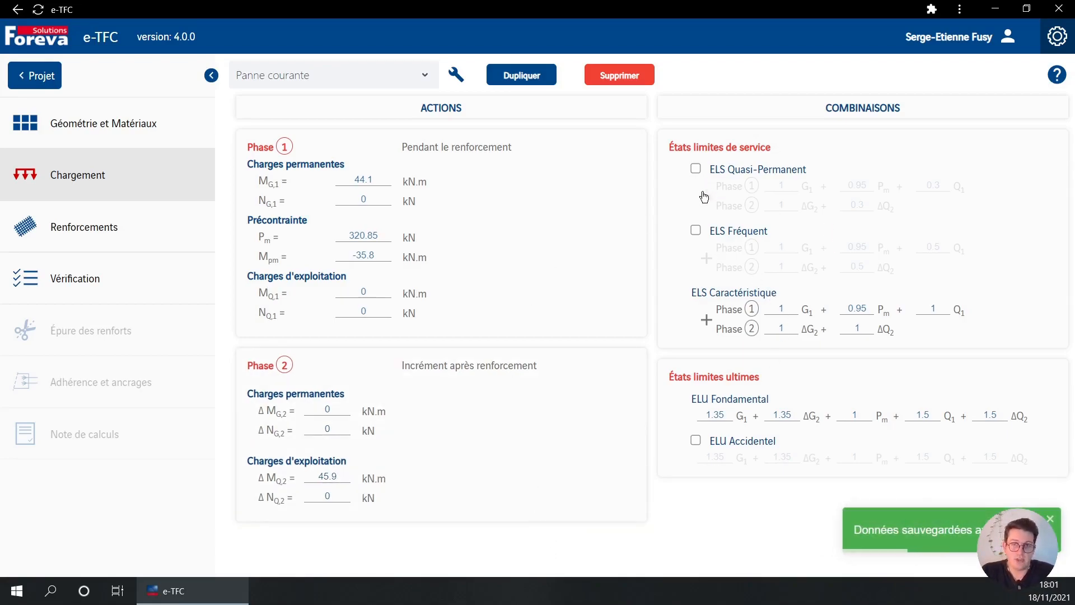
# Step: Enable the ELS Quasi-Permanent and ELS Fréquent service combinations
pyautogui.click(697, 170)
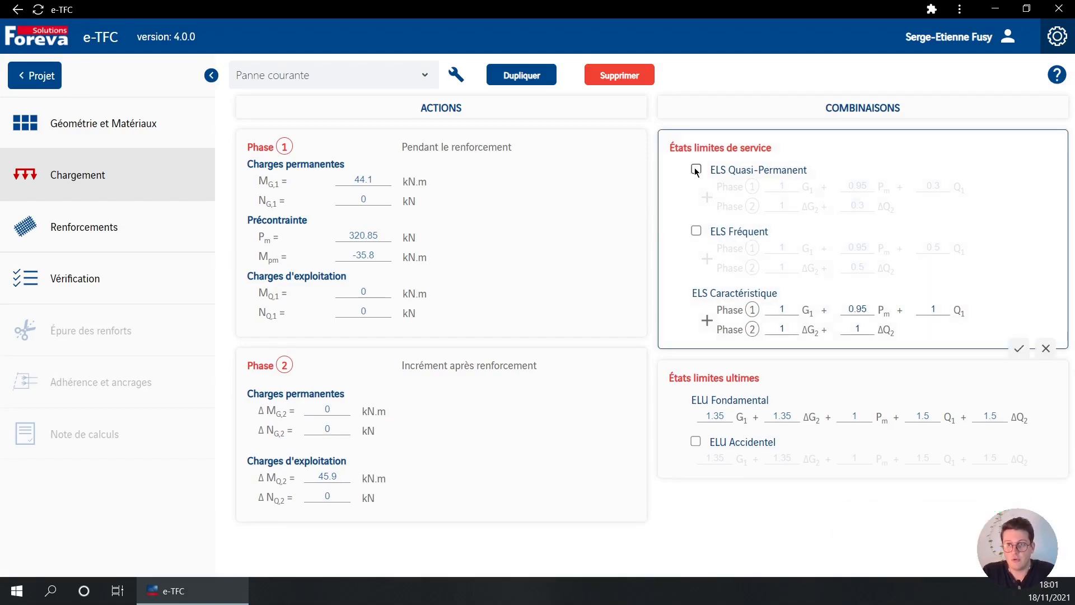
pyautogui.click(696, 170)
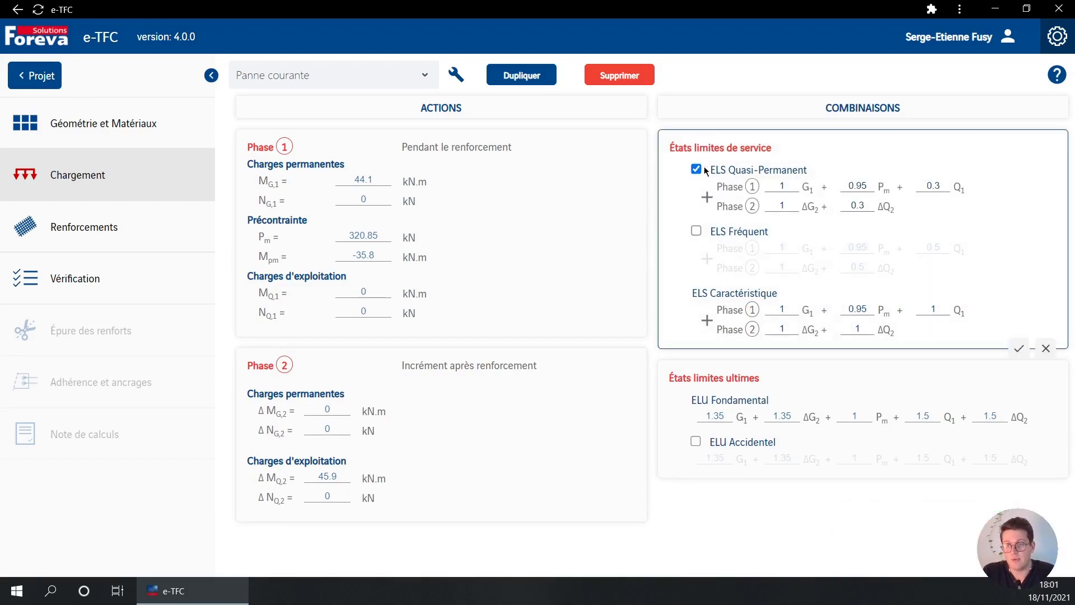
pyautogui.click(696, 231)
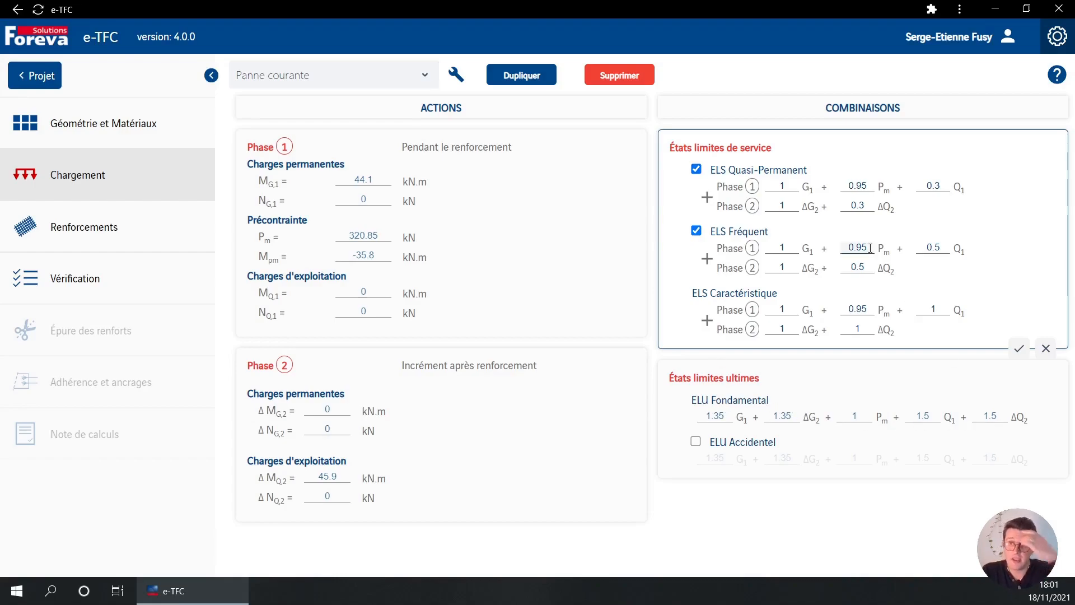
# Step: Set the ELS Quasi-Permanent live load coefficients to 0 for both Q1 and ΔQ2
pyautogui.doubleClick(943, 184)
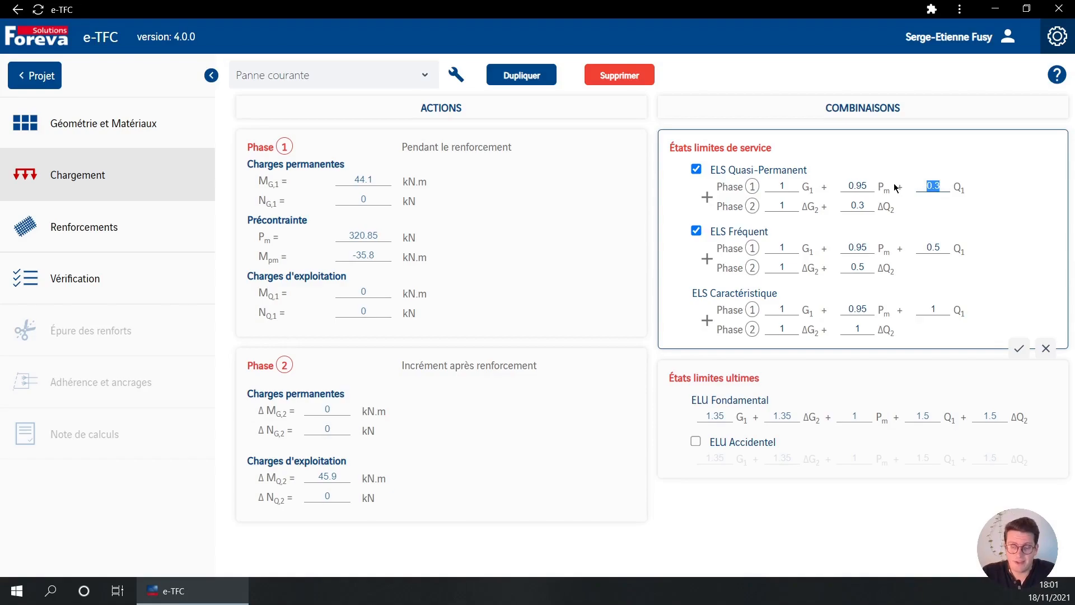
pyautogui.write('0')
pyautogui.press('Tab')
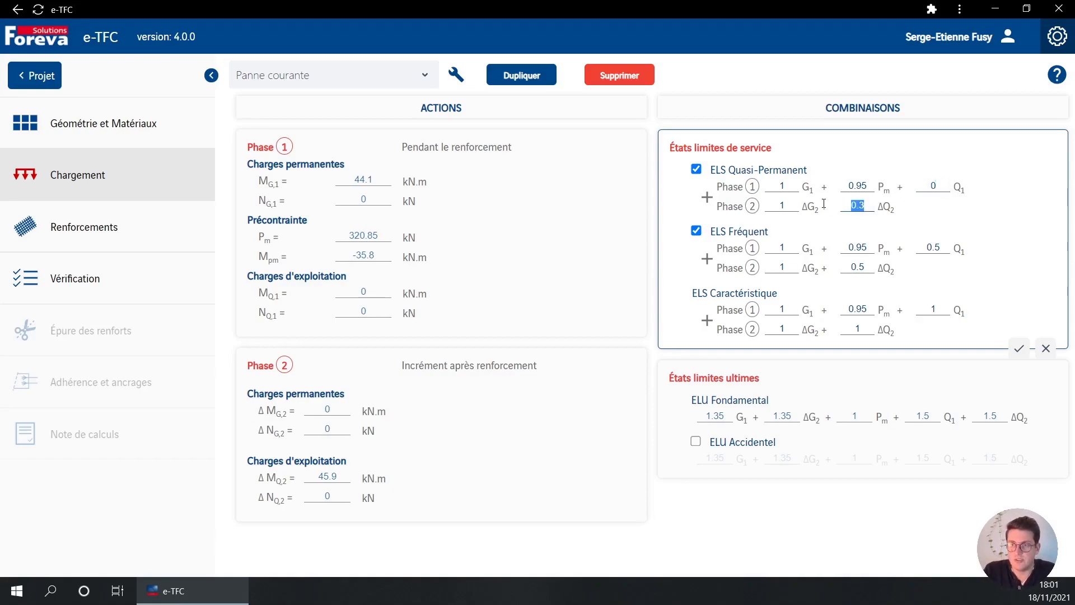
pyautogui.write('0')
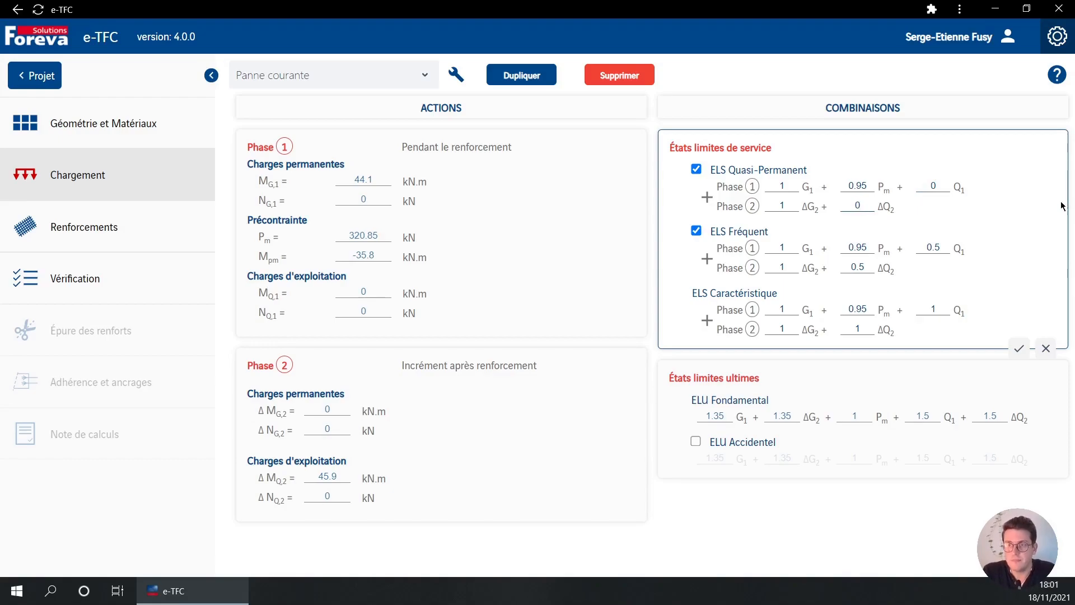
# Step: Set the ELS Fréquent live load coefficients Q1 and ΔQ2 to 0.2 and save the service combinations
pyautogui.click(908, 248)
pyautogui.write('0')
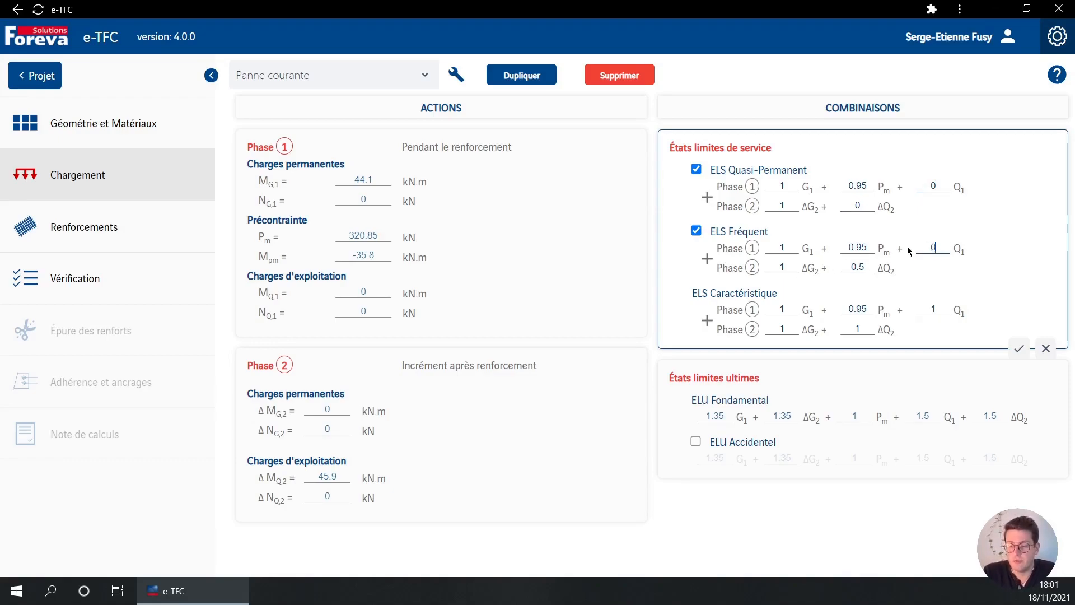
pyautogui.write('.2')
pyautogui.click(865, 271)
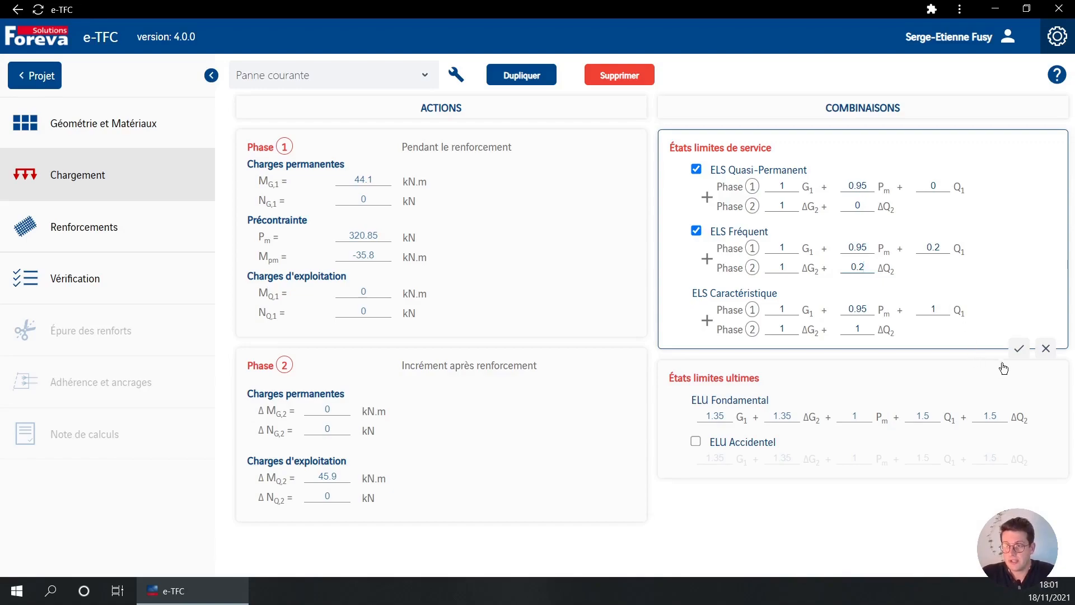
pyautogui.click(1020, 350)
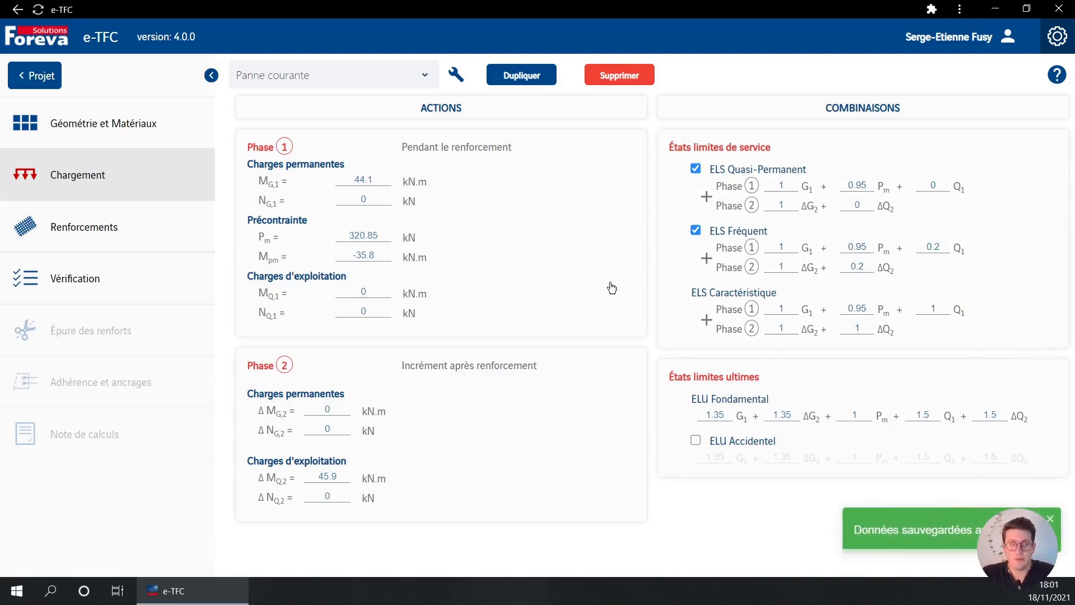
# Step: Examine the unreinforced section's verification results for ELS Quasi-Permanent, ELS Fréquent, ELS Caractéristique and ELU Fondamental
pyautogui.click(109, 282)
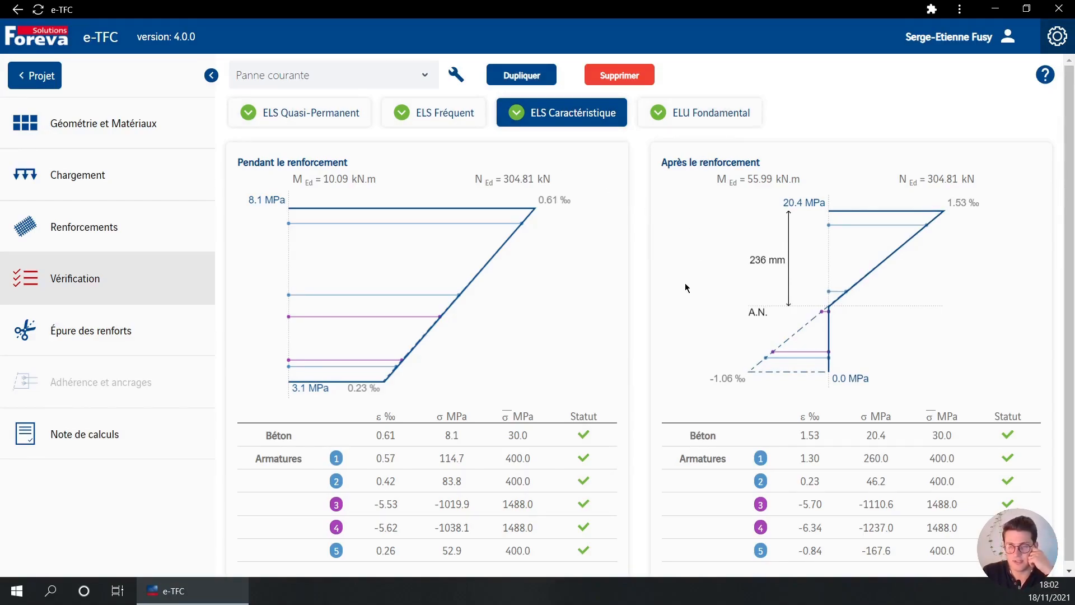
pyautogui.click(314, 121)
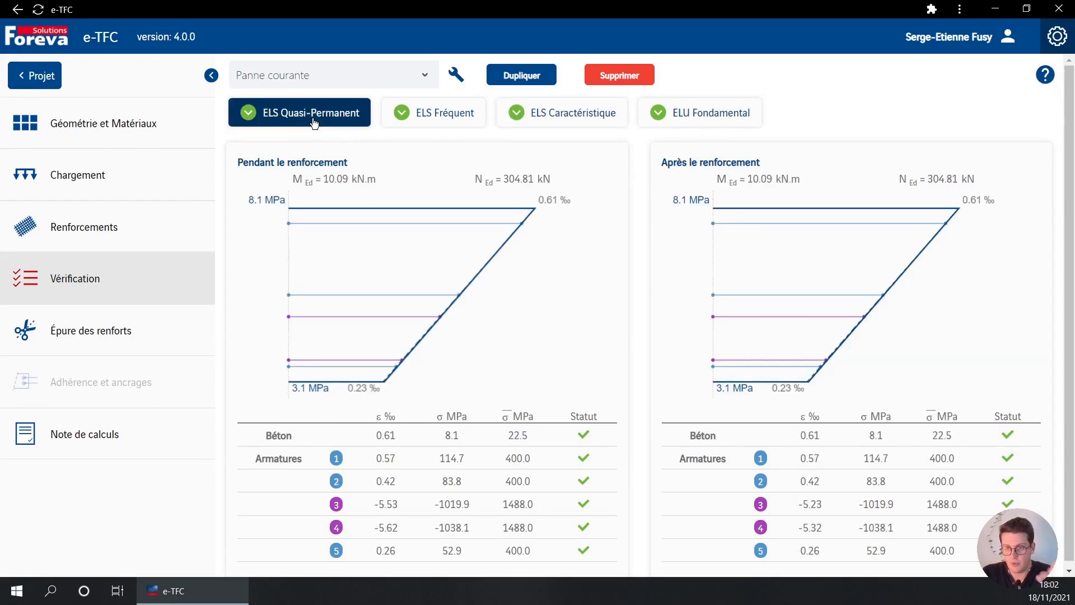
pyautogui.click(438, 112)
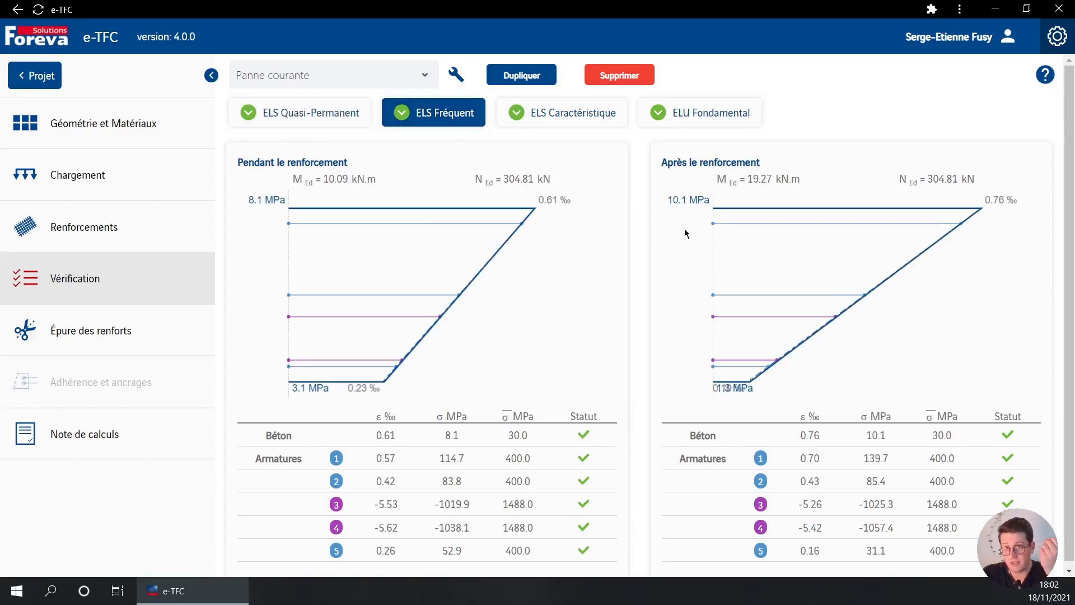
pyautogui.click(572, 114)
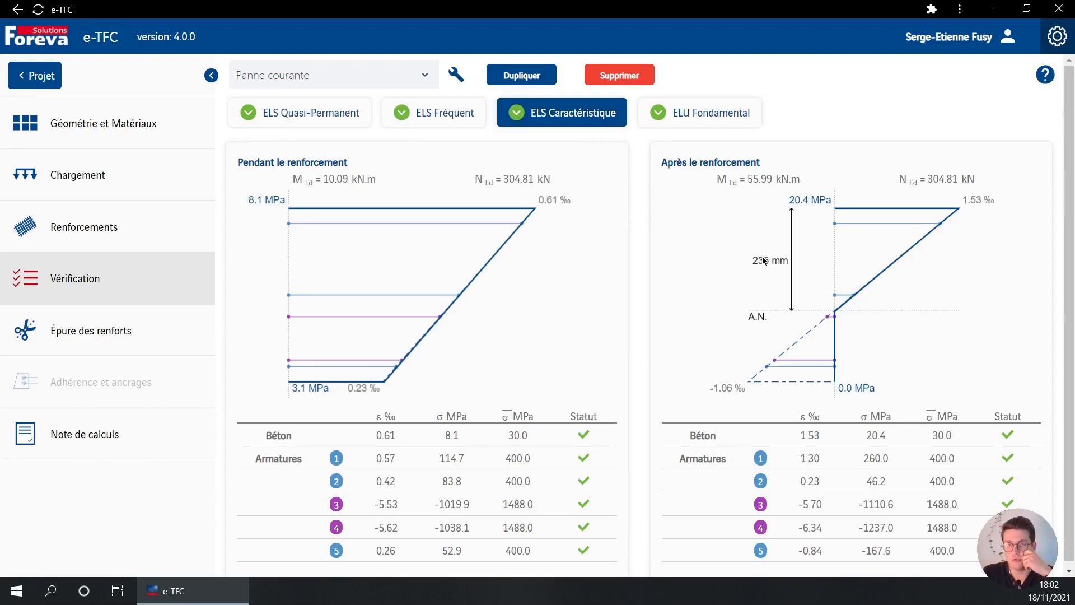
pyautogui.click(710, 122)
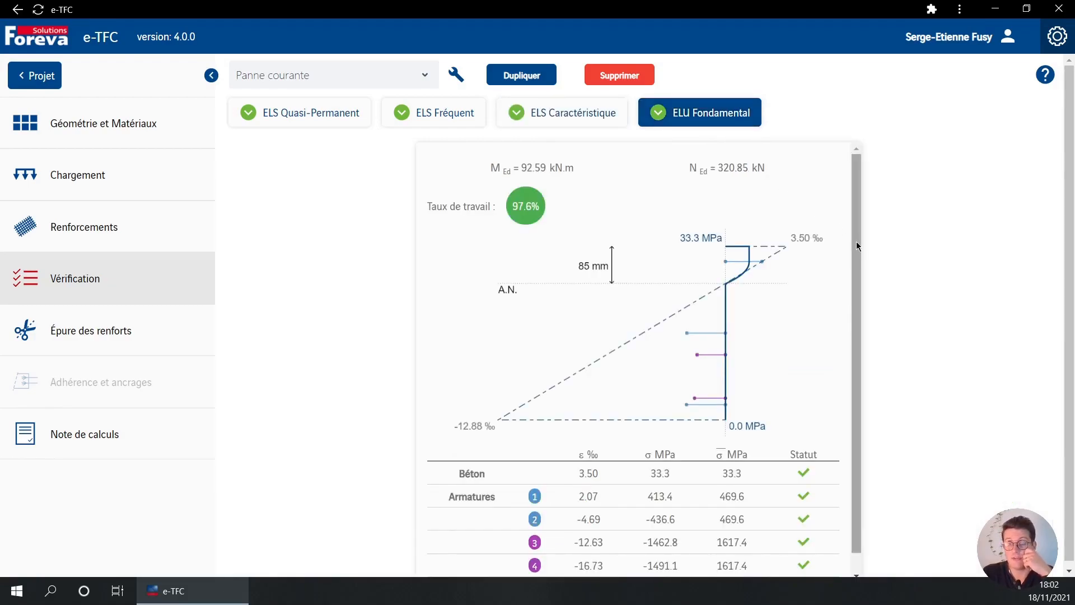
pyautogui.scroll(-1, 855, 244)
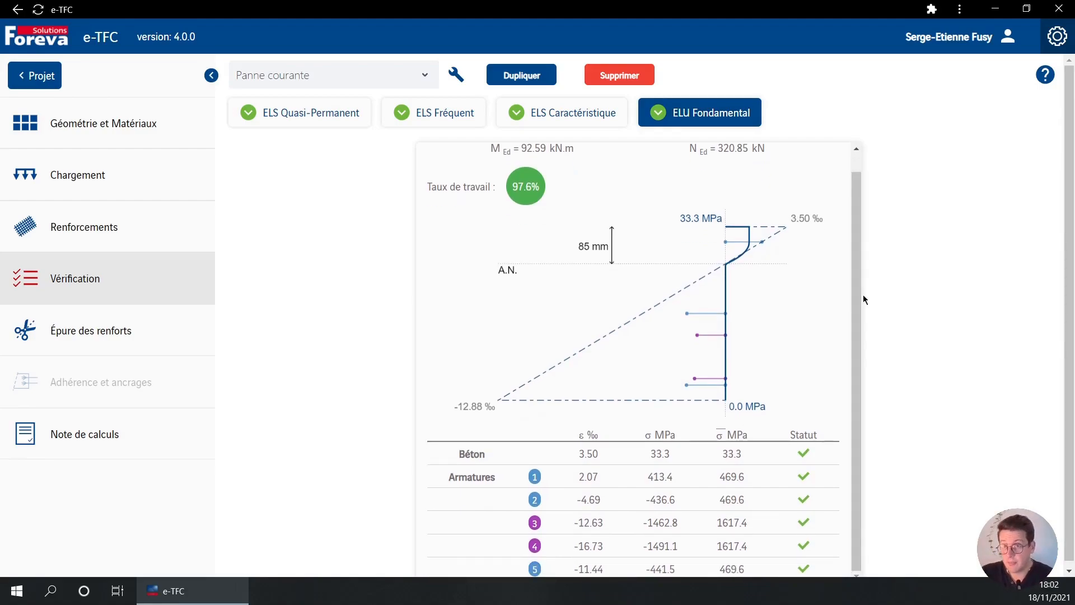
pyautogui.scroll(1, 857, 295)
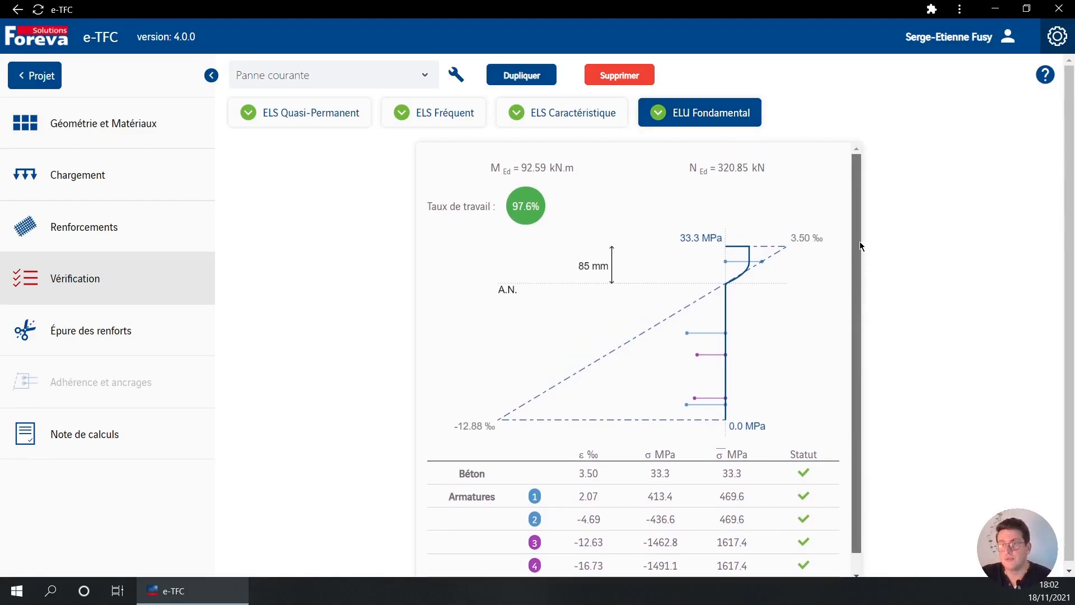
pyautogui.scroll(-1, 860, 269)
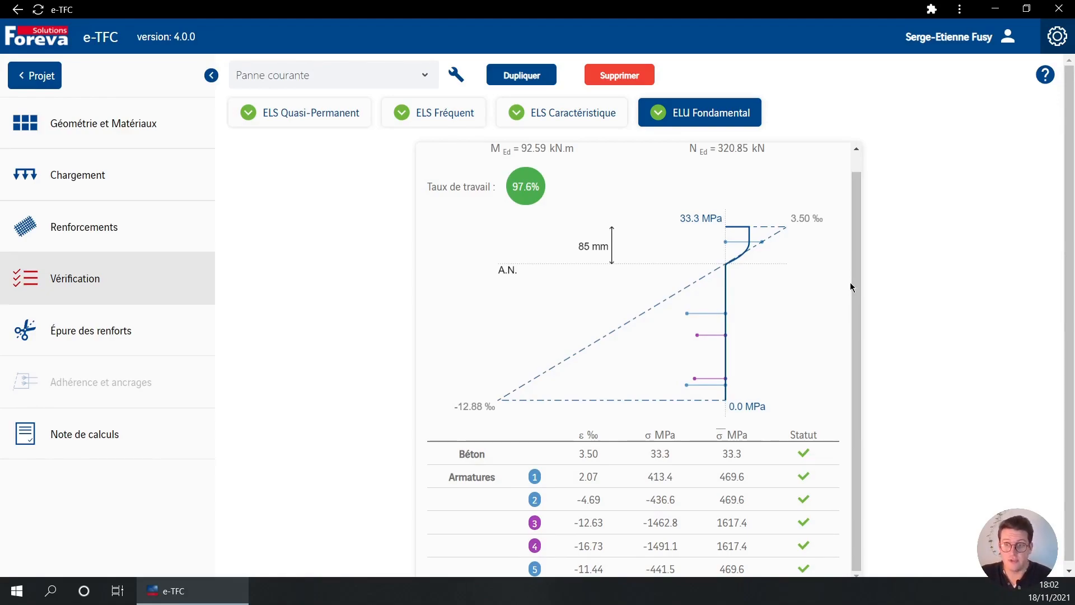
pyautogui.moveTo(856, 294); pyautogui.dragTo(858, 210)
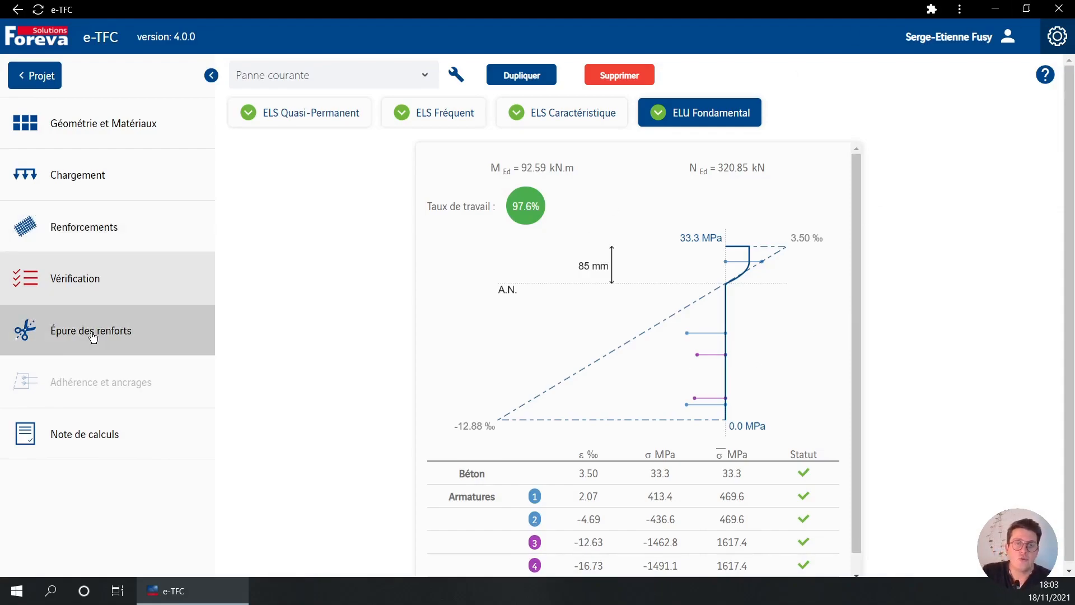
# Step: Return to the phase 2 loads and consult the presentation slide giving the additional data for the strengthening
pyautogui.click(114, 185)
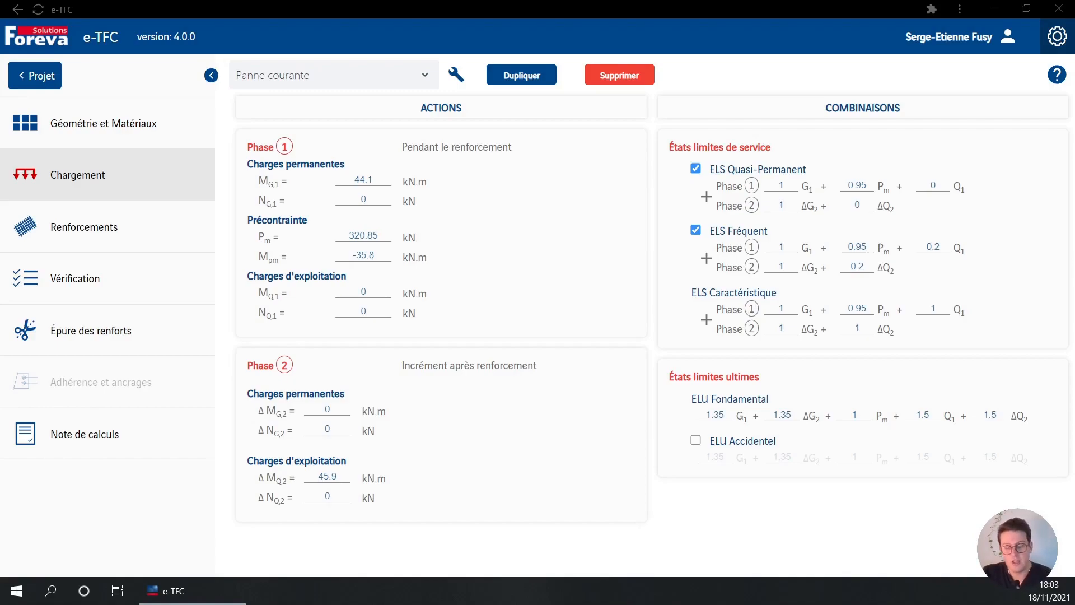
pyautogui.click(501, 439)
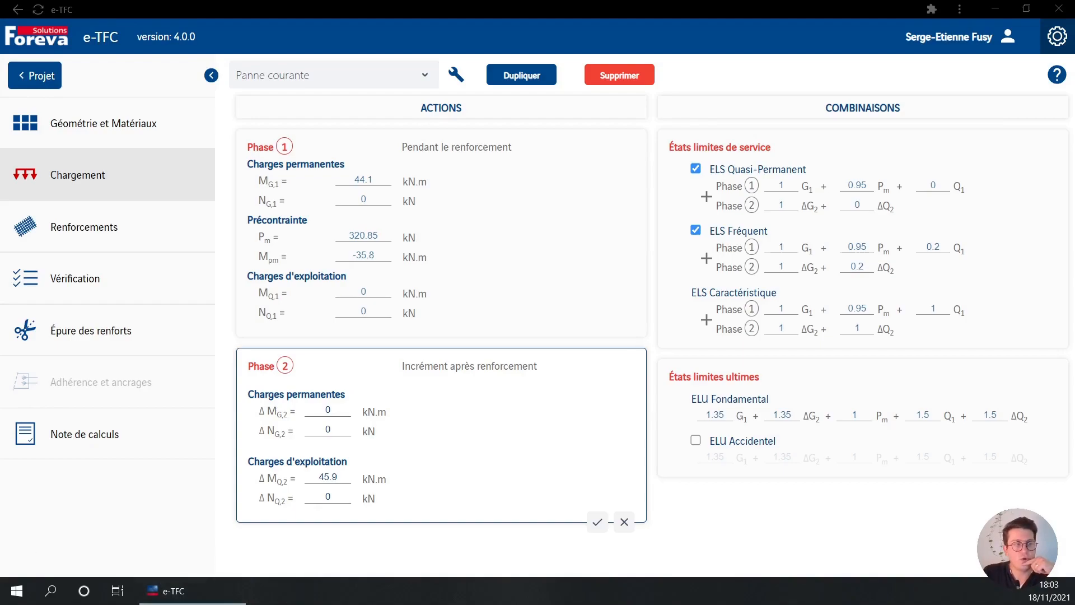
pyautogui.hotkey('shift', 'F5')
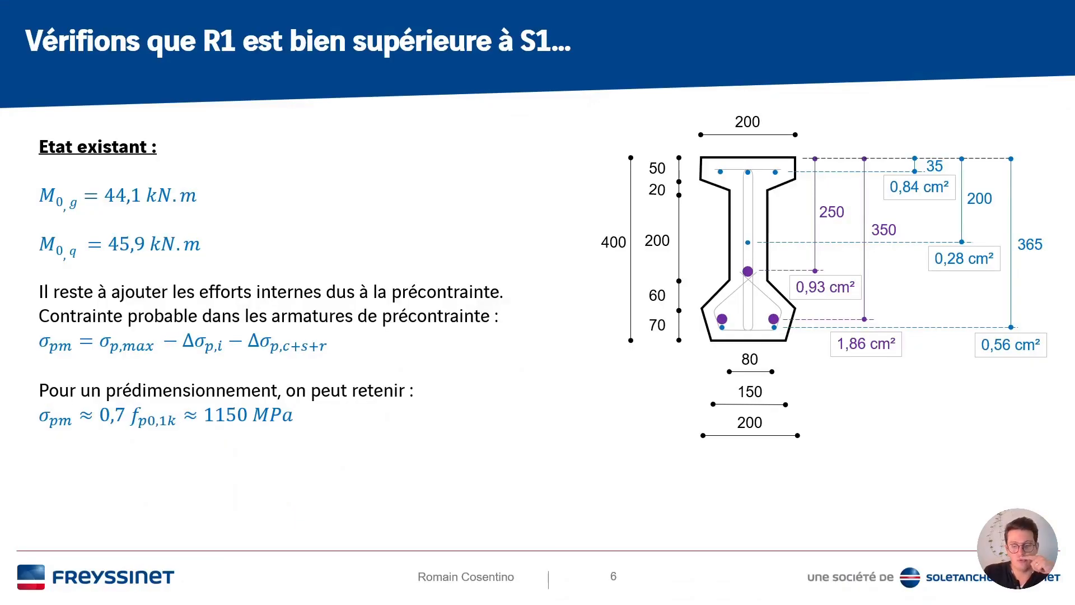
pyautogui.press('Right')
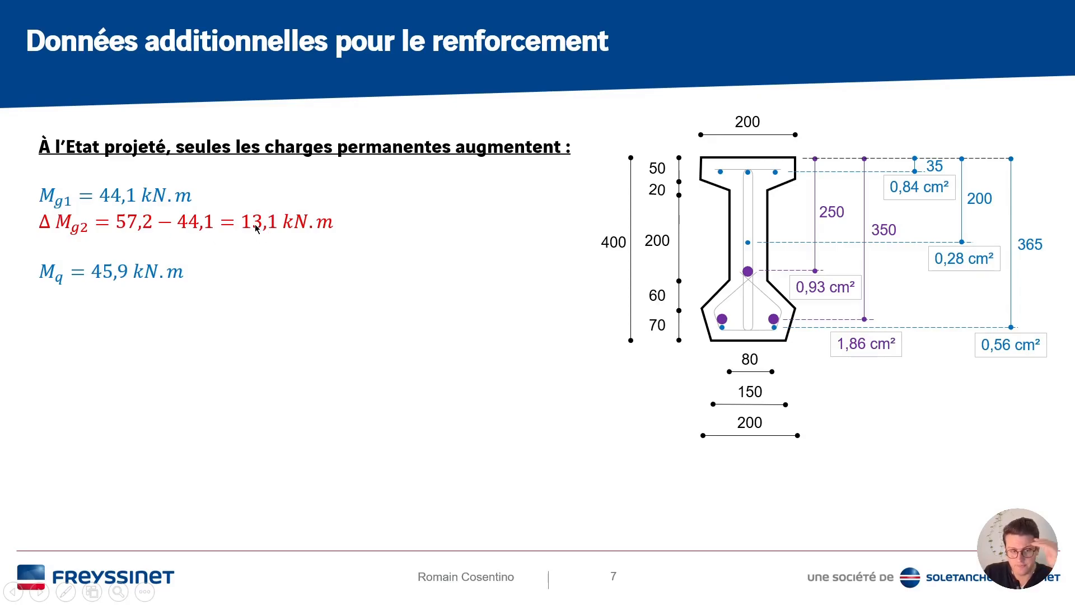
pyautogui.hotkey('alt', 'Tab')
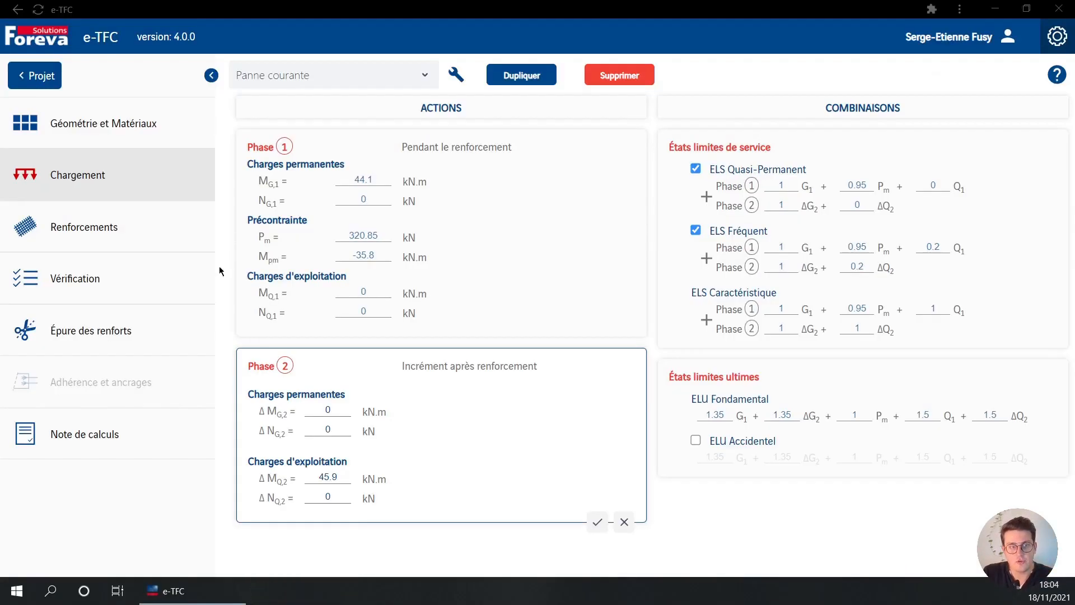
# Step: Set the phase 2 permanent load moment increment ΔMG,2 to 13.1 kN.m and save the phase 2 loads
pyautogui.click(439, 323)
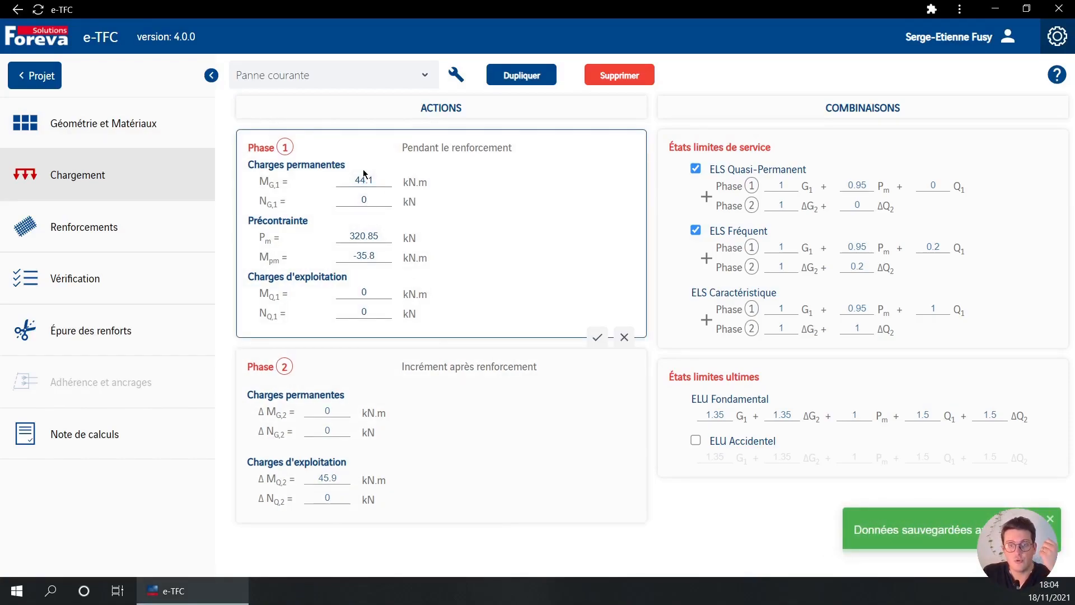
pyautogui.moveTo(376, 179); pyautogui.dragTo(347, 178)
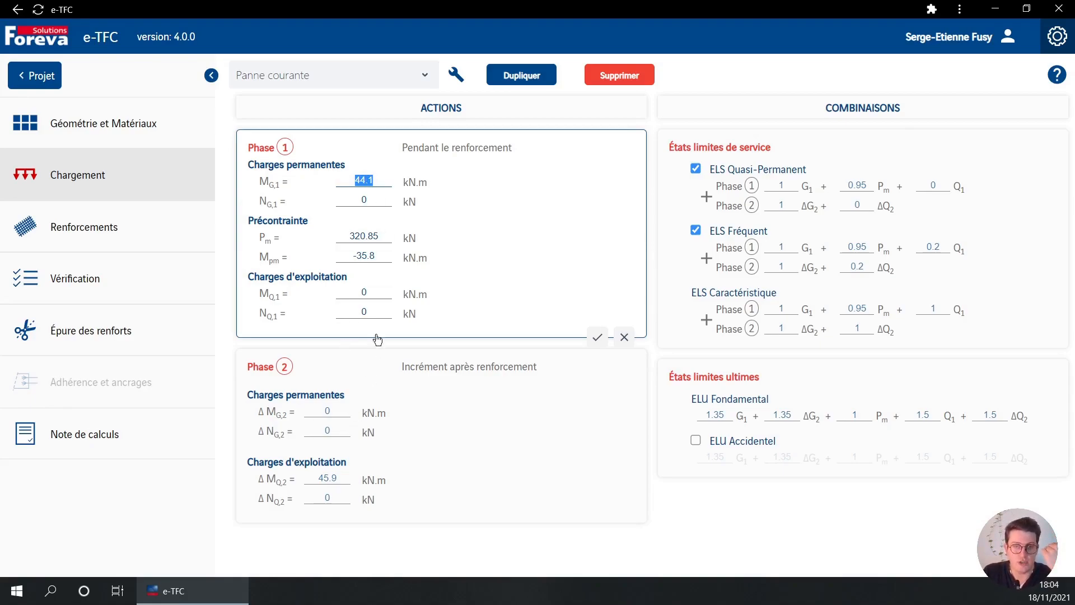
pyautogui.click(377, 180)
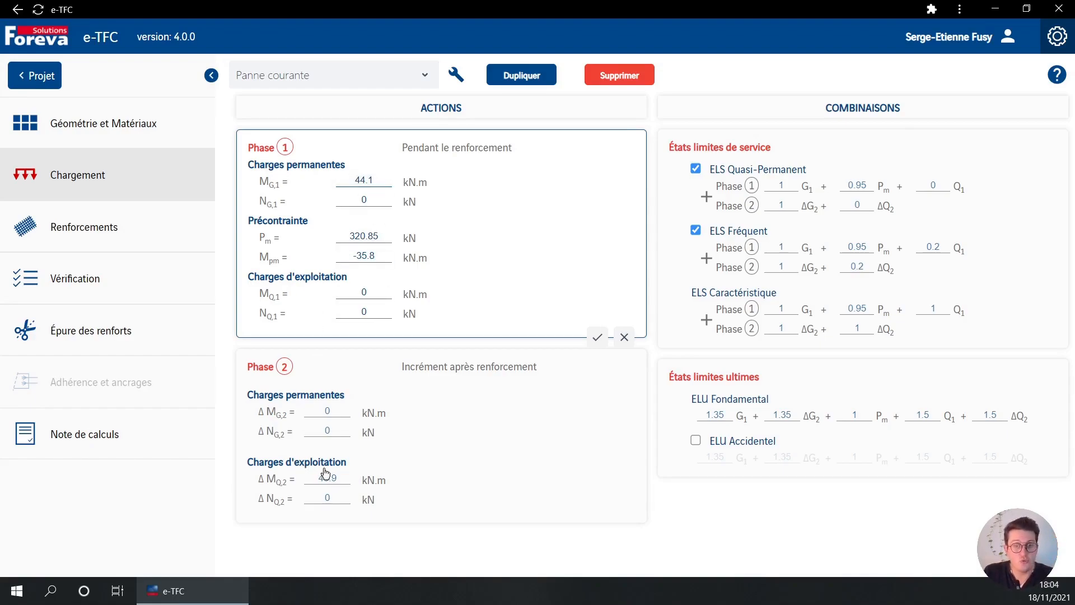
pyautogui.click(336, 414)
pyautogui.click(337, 412)
pyautogui.press('BackSpace')
pyautogui.write('13.1')
pyautogui.click(597, 522)
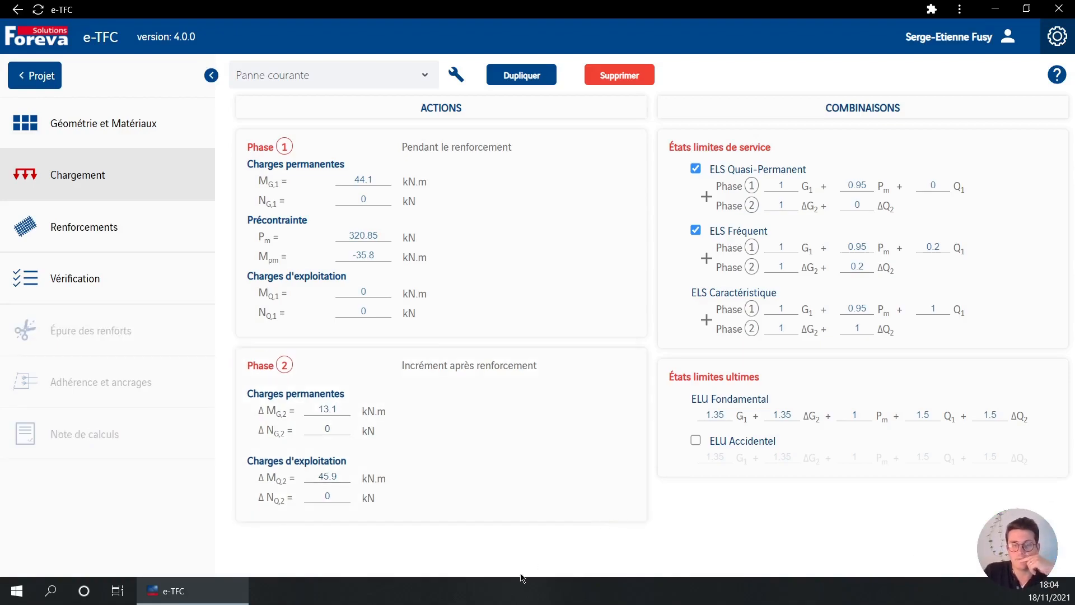
# Step: Calculate the required reinforcement area in Renforcements and save a Sous-Face strip 75 mm wide with 2 layers
pyautogui.click(96, 221)
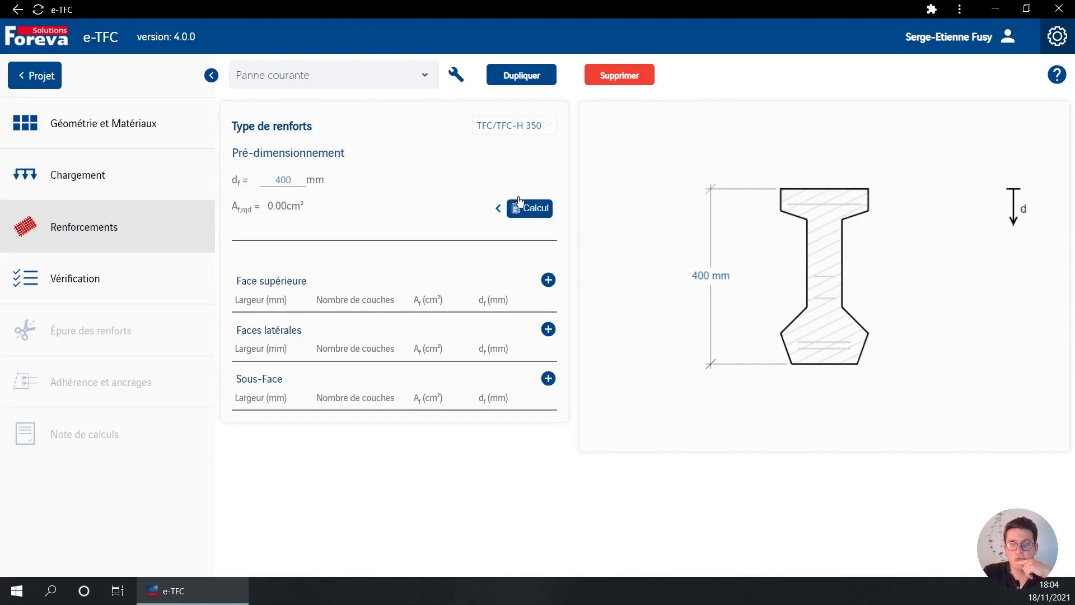
pyautogui.click(527, 215)
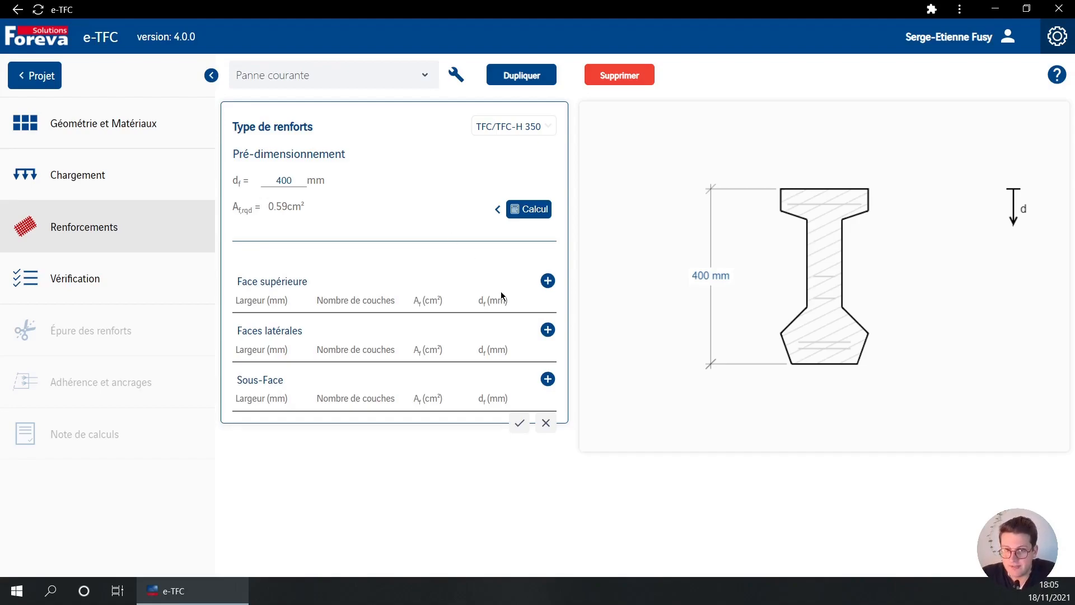
pyautogui.click(548, 380)
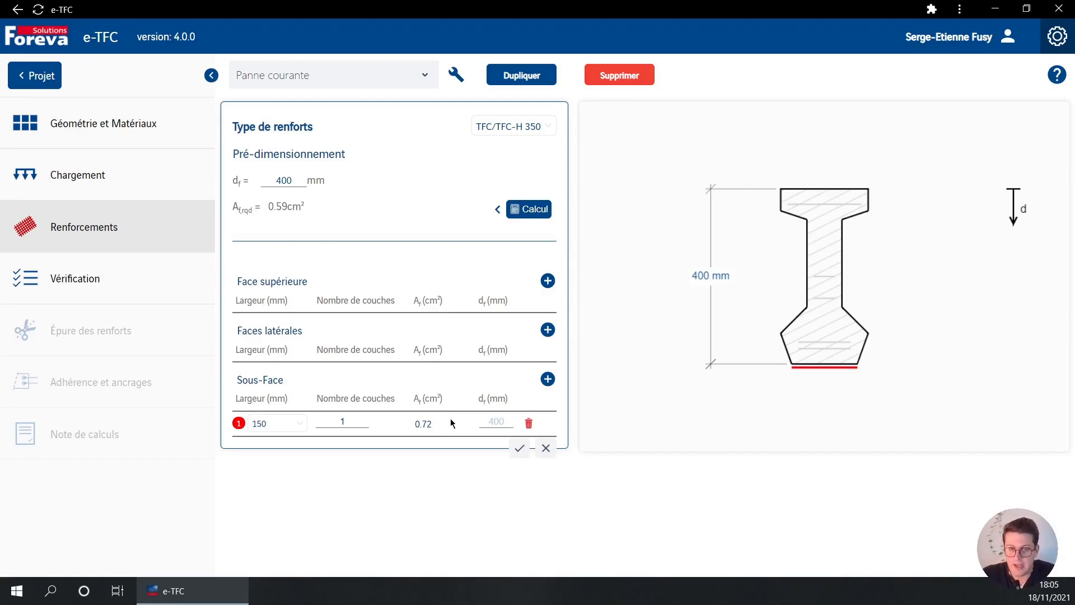
pyautogui.click(283, 423)
pyautogui.click(290, 446)
pyautogui.press('Tab')
pyautogui.write('2')
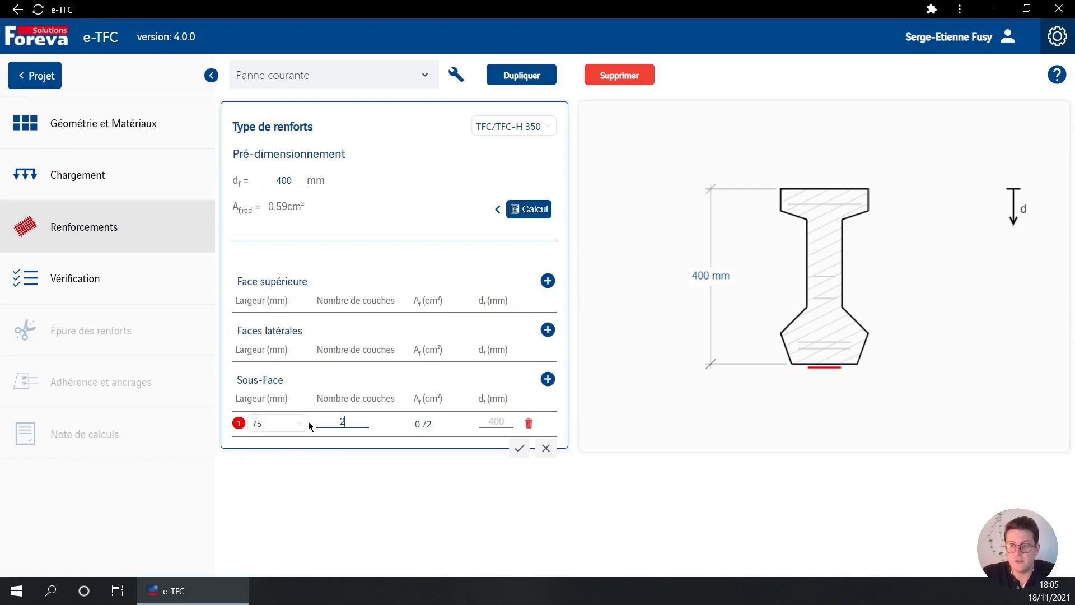
pyautogui.click(520, 448)
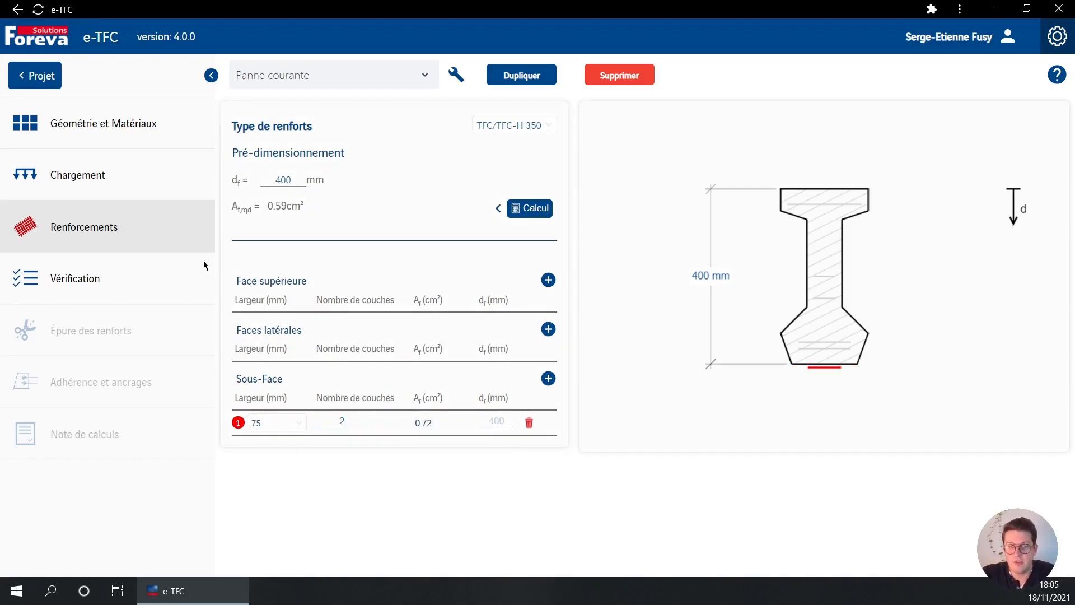
# Step: Examine the strengthened section's verification results for ELS Quasi-Permanent, ELS Fréquent and ELS Caractéristique, including the prestressing and TFC stresses
pyautogui.click(82, 291)
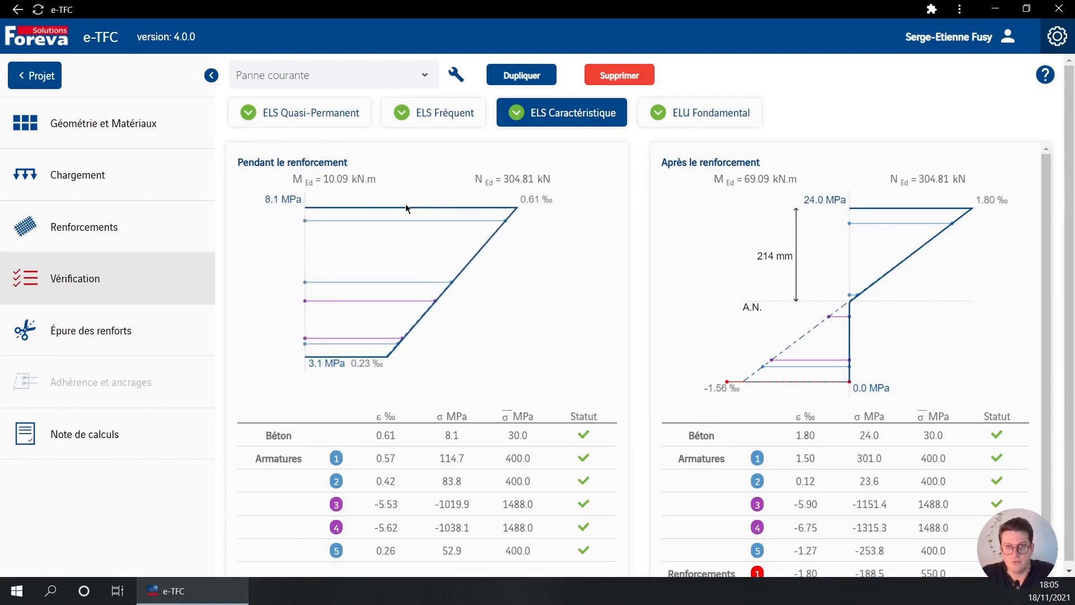
pyautogui.click(321, 115)
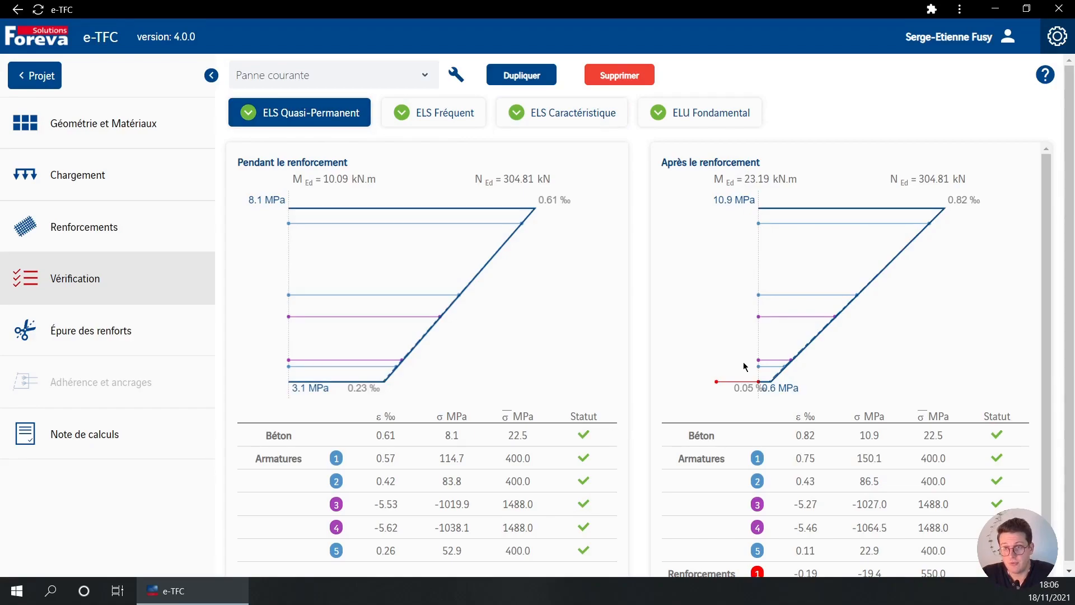
pyautogui.click(413, 118)
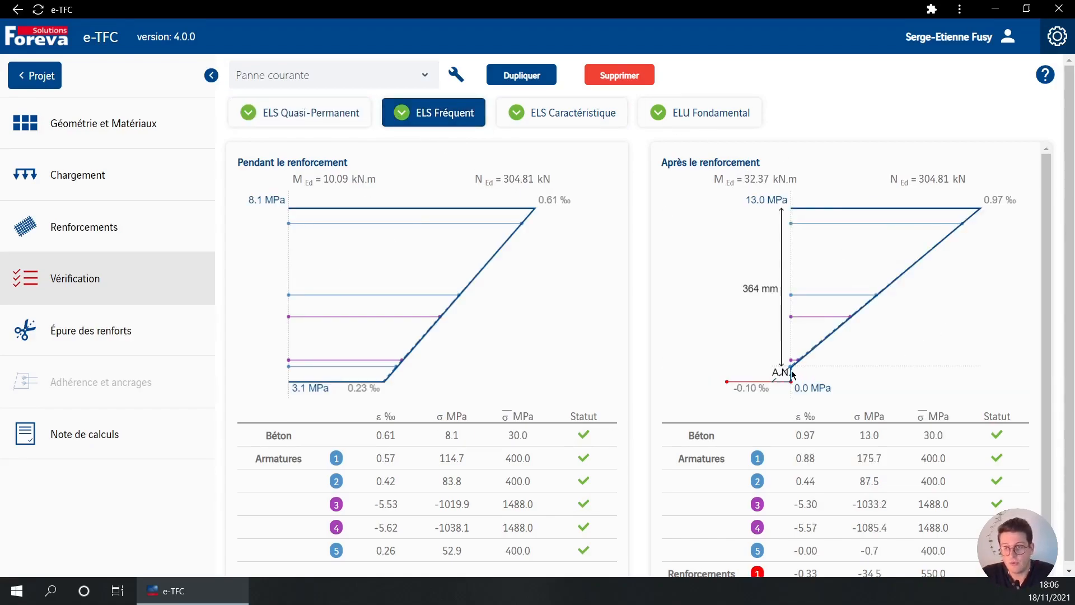
pyautogui.scroll(-1, 1037, 363)
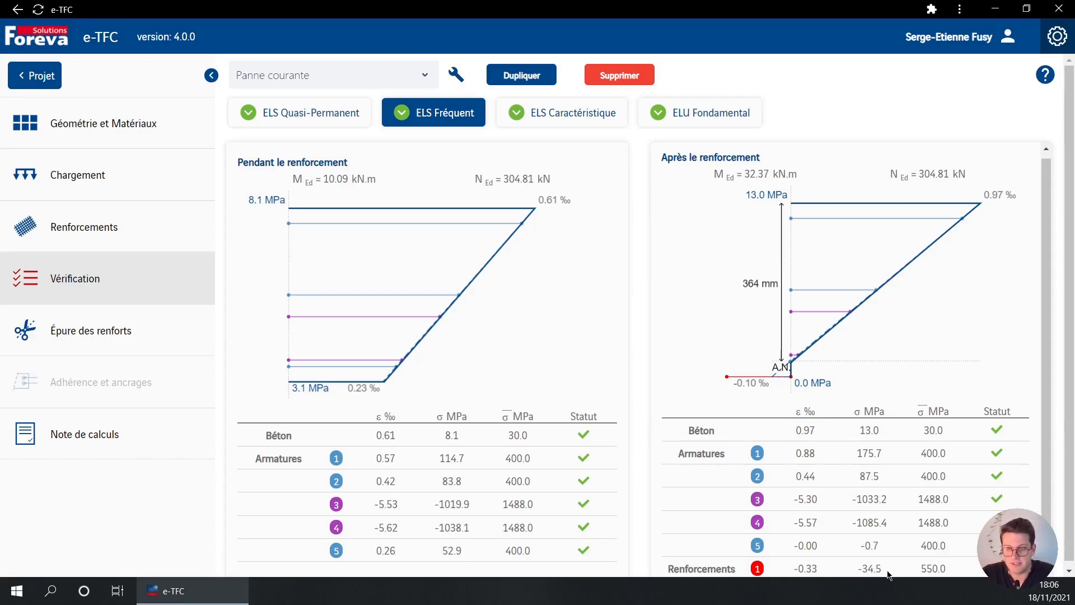
pyautogui.click(560, 120)
pyautogui.scroll(-1, 1045, 371)
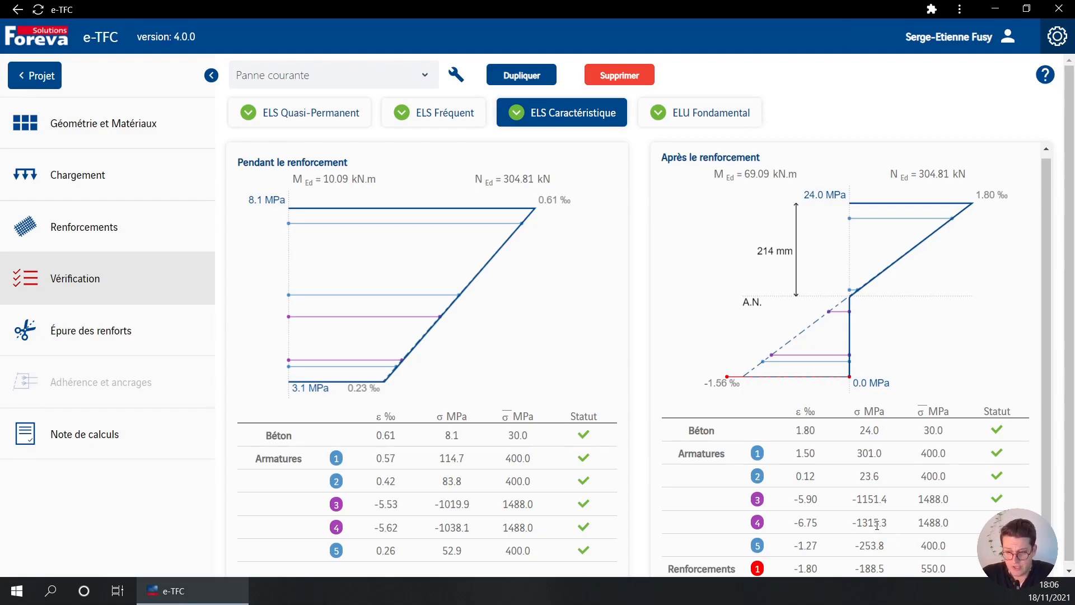
pyautogui.moveTo(854, 523); pyautogui.dragTo(961, 517)
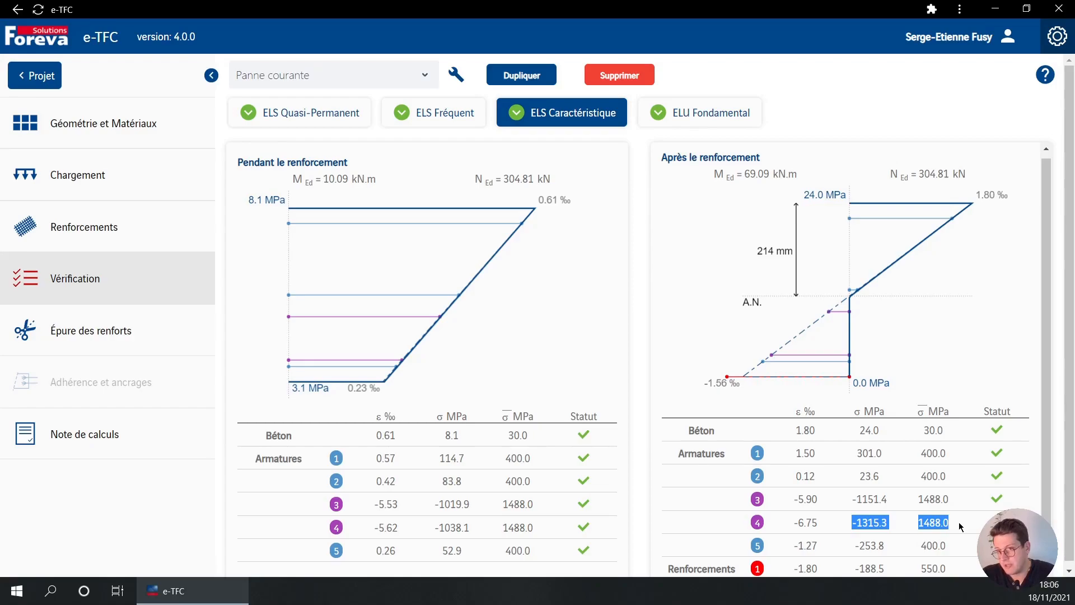
pyautogui.click(961, 528)
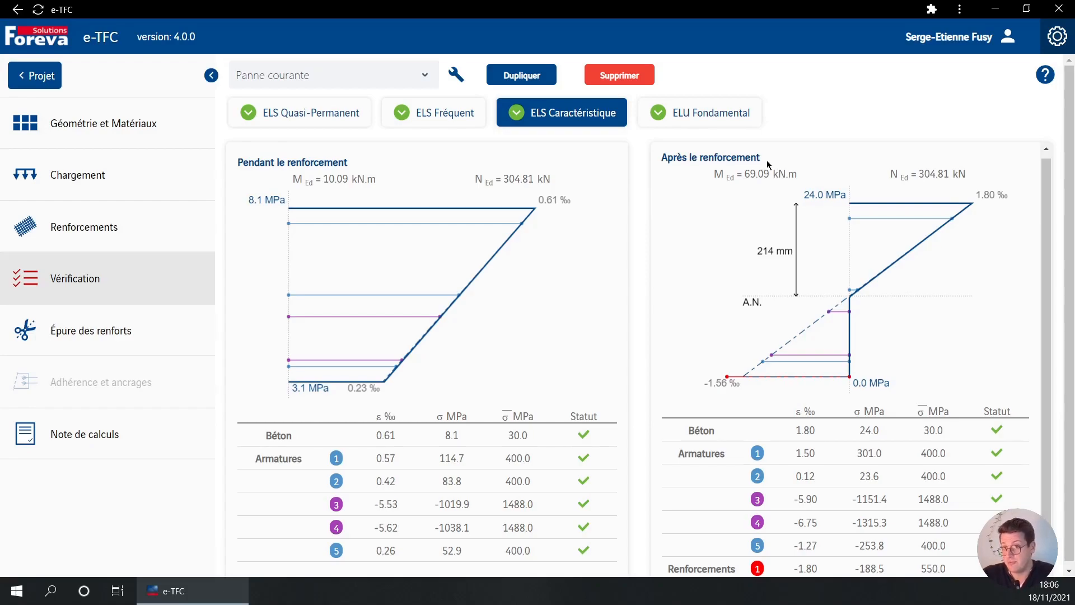
pyautogui.click(435, 119)
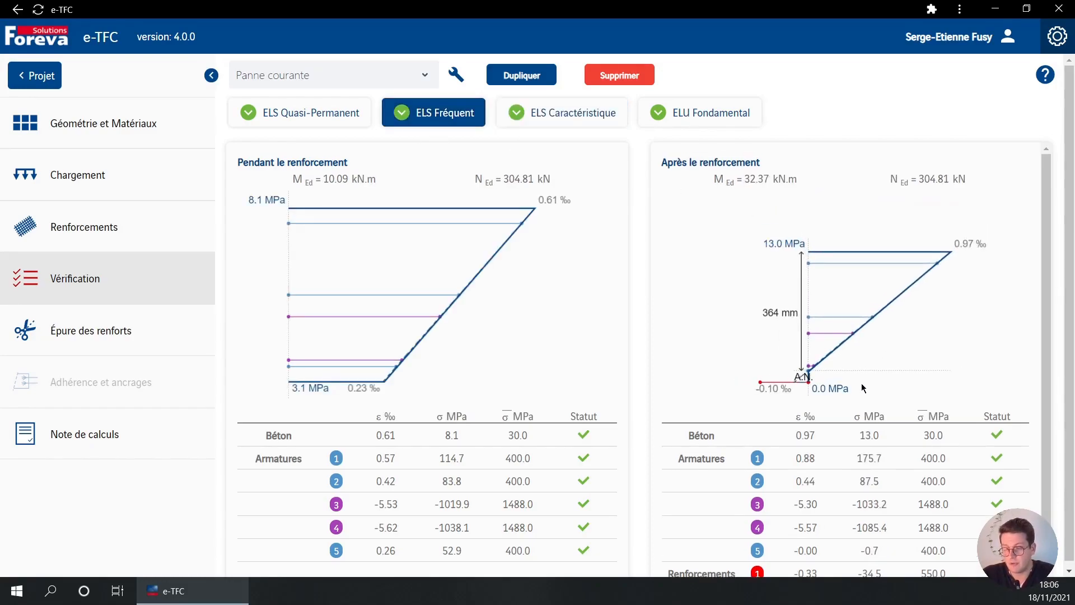
pyautogui.scroll(-1, 896, 504)
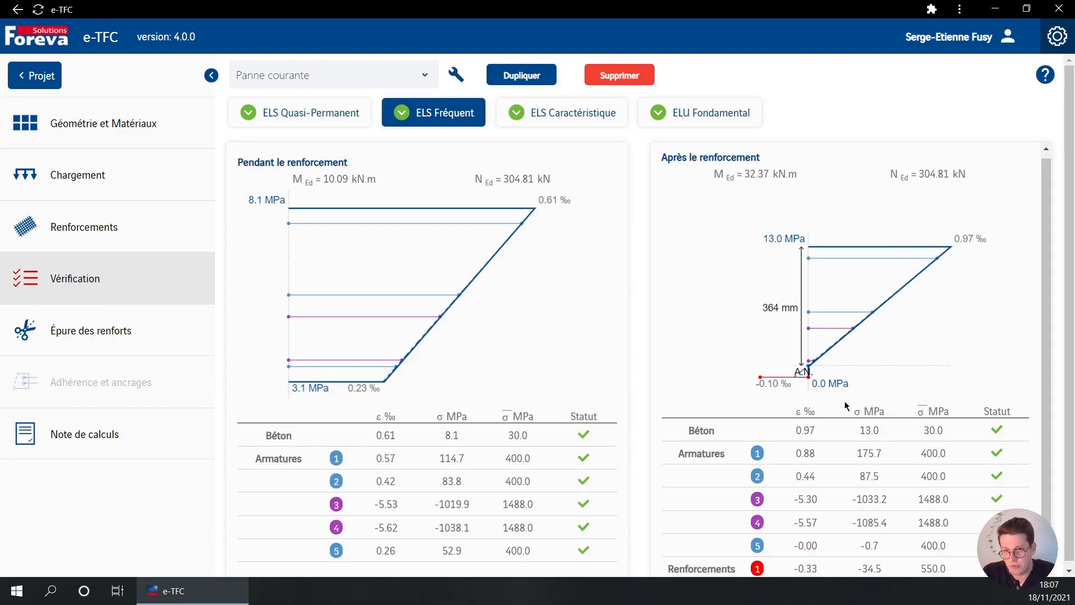
# Step: Examine the strengthened section's ELU Fondamental results, comparing the utilisation ratio and the TFC reinforcement stress with its limit
pyautogui.click(666, 124)
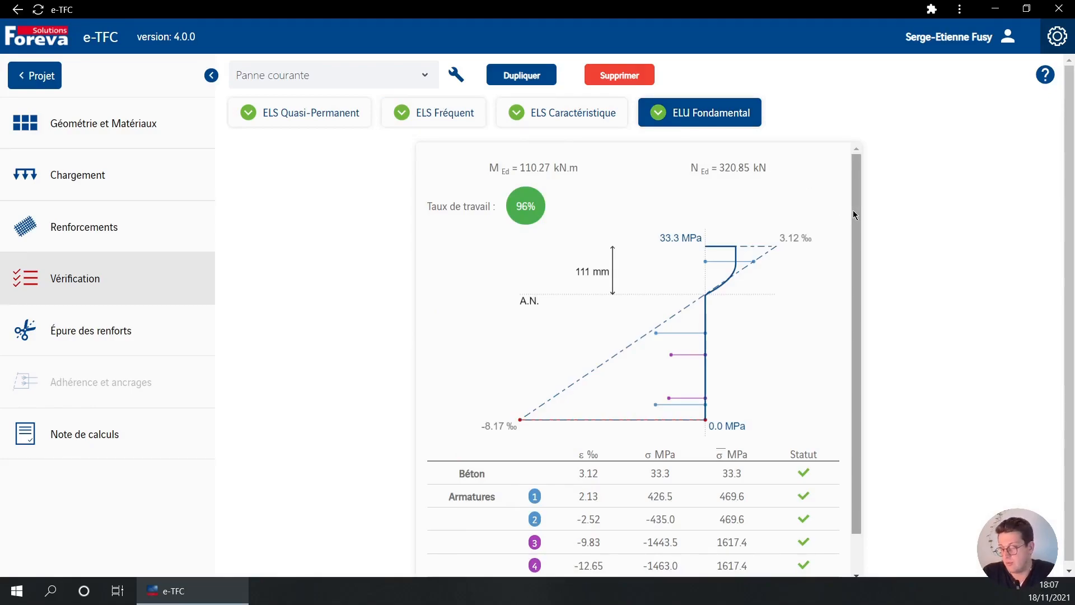
pyautogui.moveTo(515, 206); pyautogui.dragTo(539, 210)
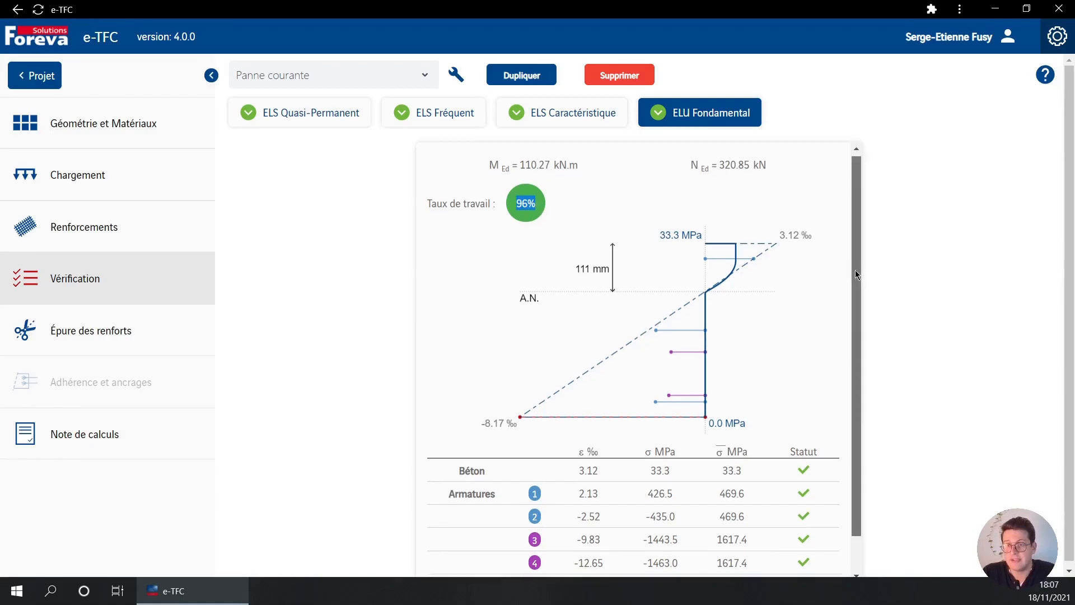
pyautogui.scroll(-1, 855, 270)
pyautogui.moveTo(680, 568); pyautogui.dragTo(622, 570)
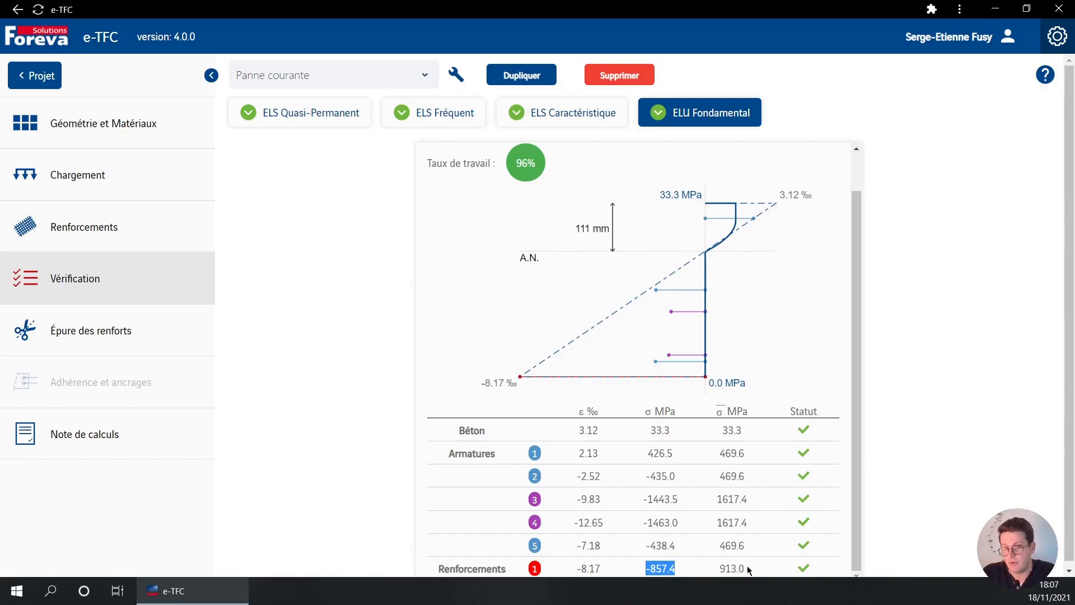
pyautogui.moveTo(748, 570); pyautogui.dragTo(683, 576)
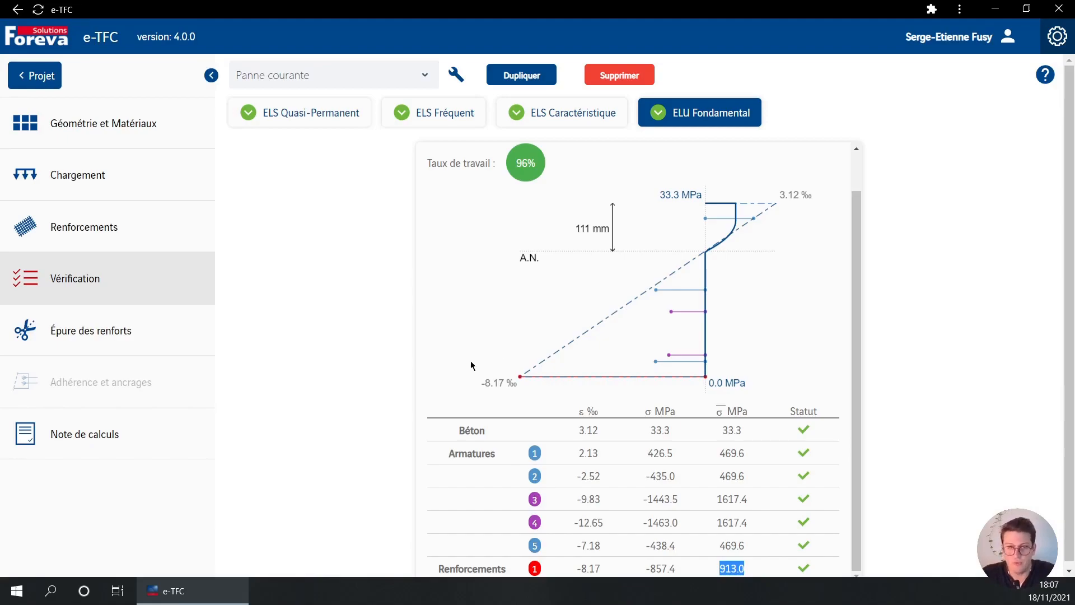
# Step: Activate the Épures d'arrêt des renforts calculation and review the existing reinforcement beds listed for the initial resisting moment
pyautogui.click(156, 339)
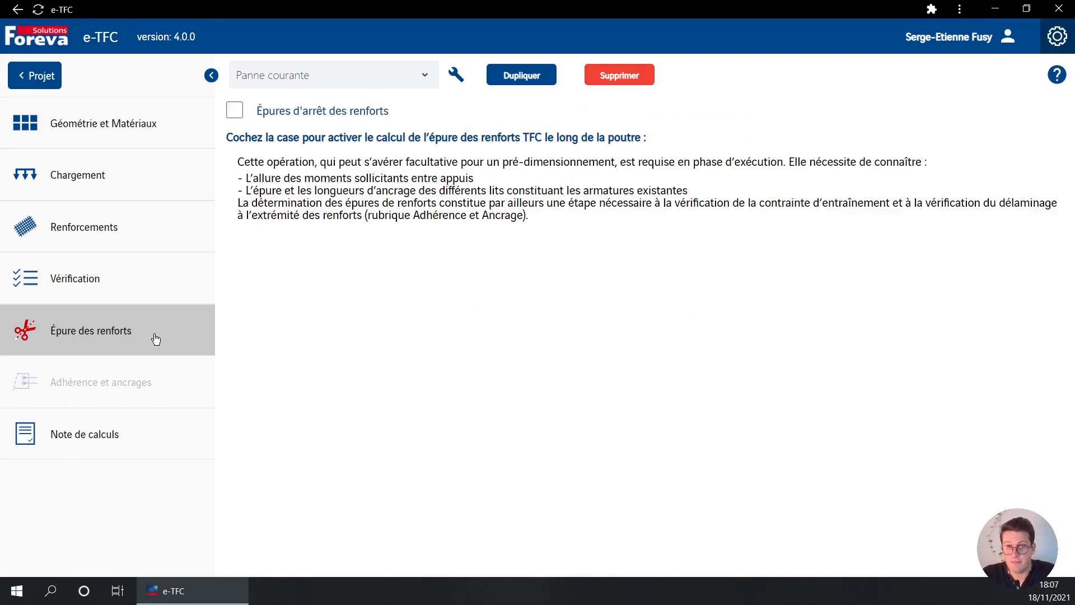
pyautogui.click(388, 111)
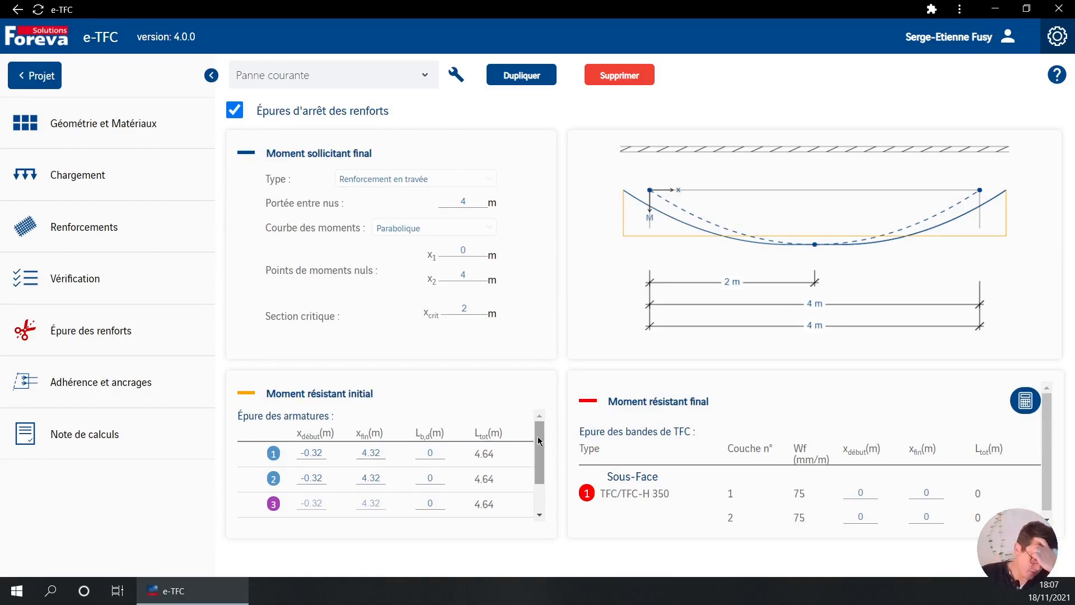
pyautogui.moveTo(542, 439); pyautogui.dragTo(543, 468)
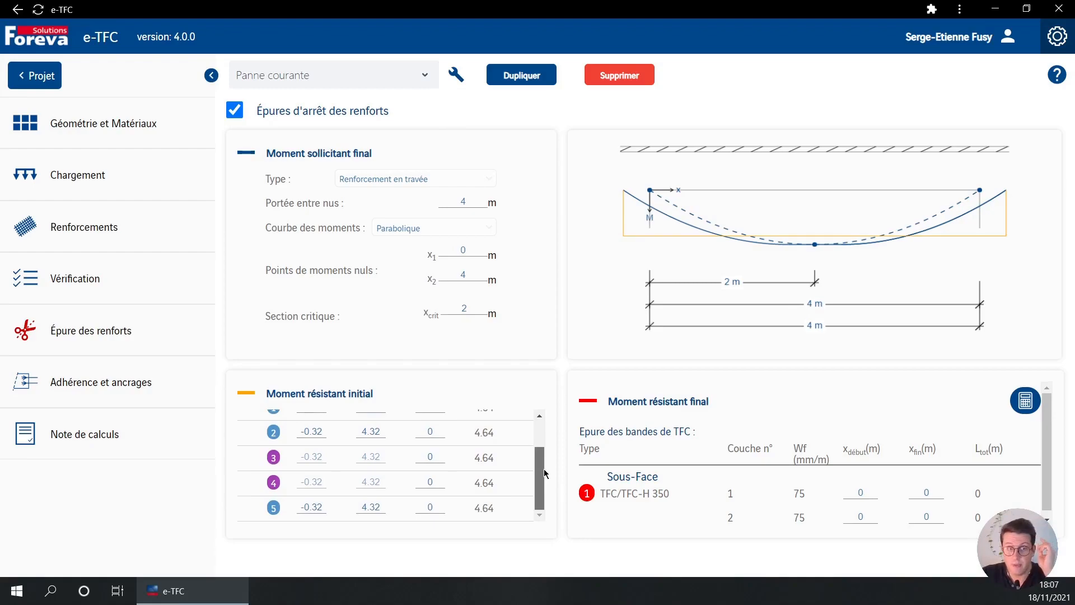
# Step: Set the anchorage length Lb,d of reinforcement beds 1 and 2 to 0.15 m in the initial resisting moment data
pyautogui.click(437, 455)
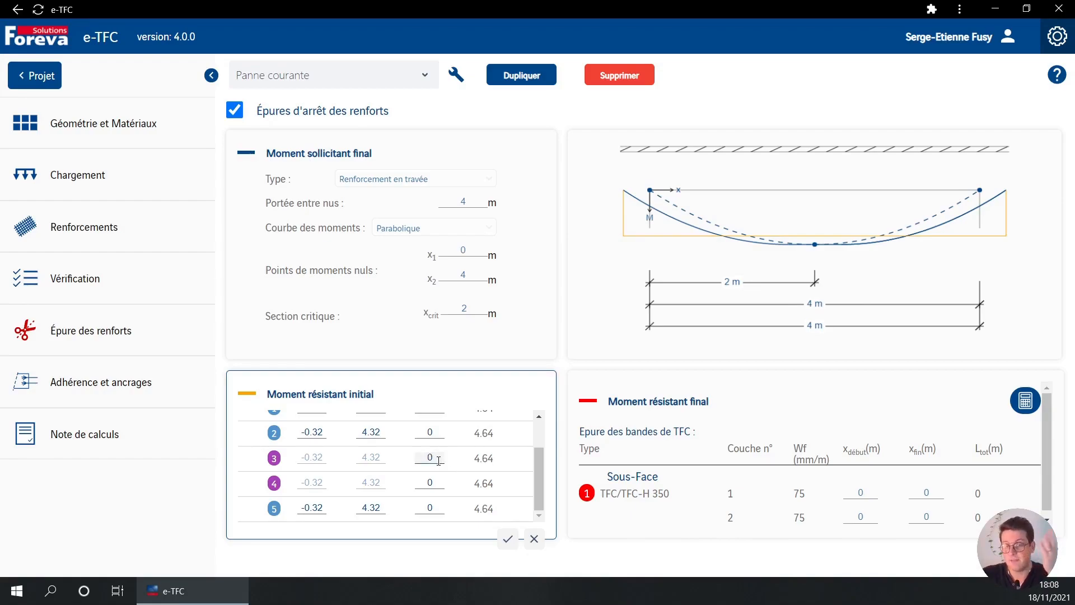
pyautogui.doubleClick(430, 454)
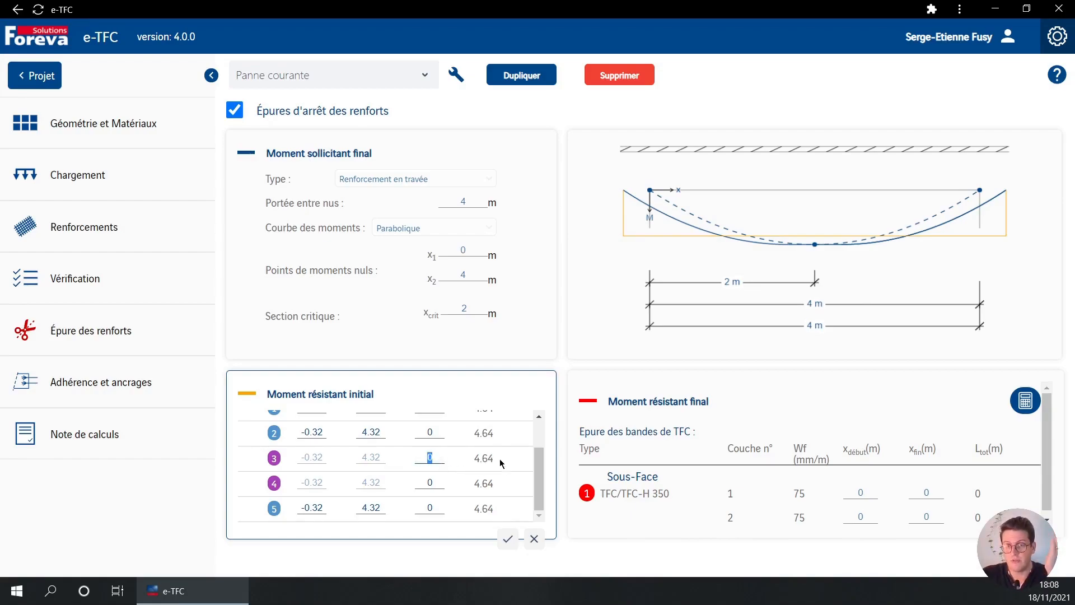
pyautogui.scroll(2, 533, 470)
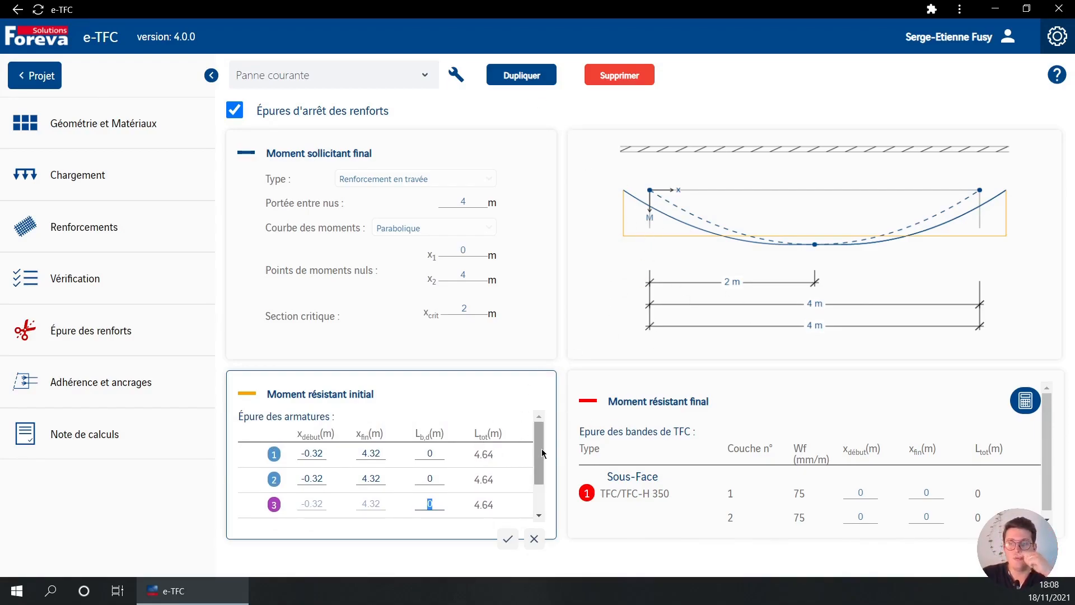
pyautogui.scroll(-2, 542, 448)
pyautogui.scroll(2, 538, 436)
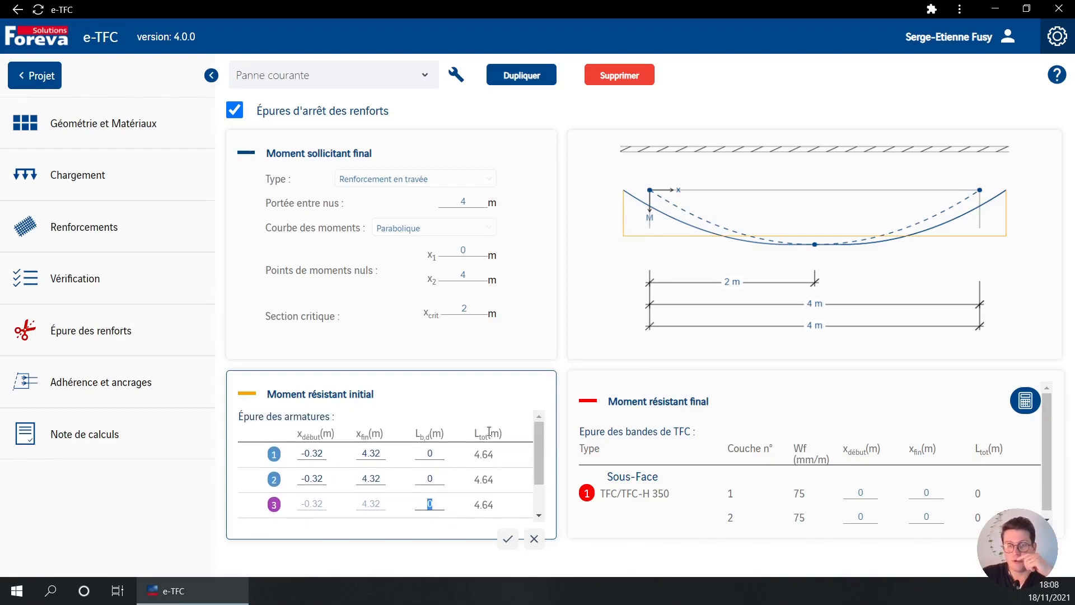
pyautogui.click(437, 456)
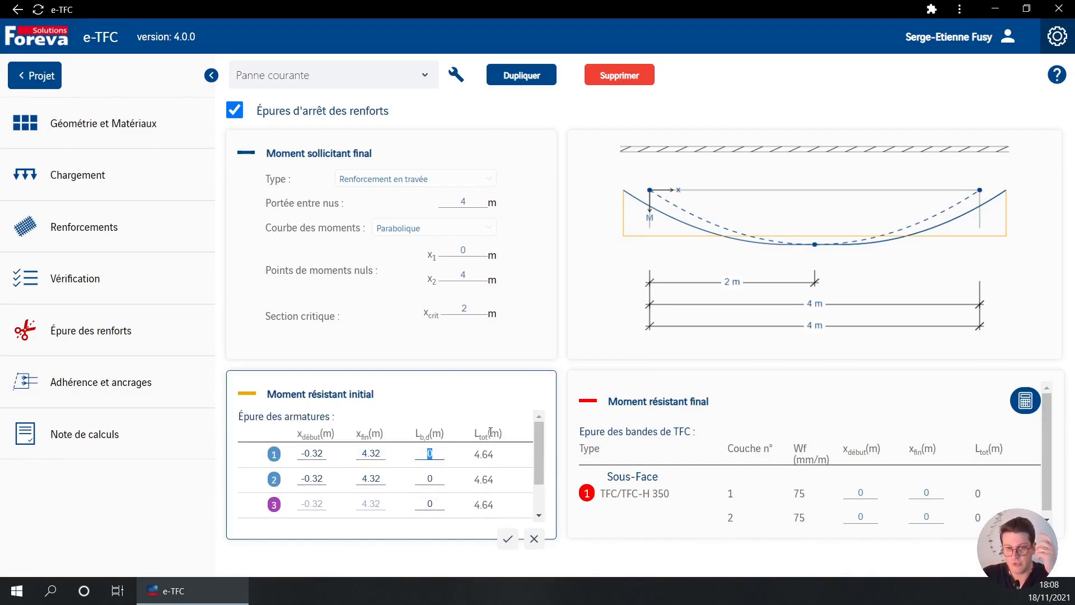
pyautogui.write('0.15')
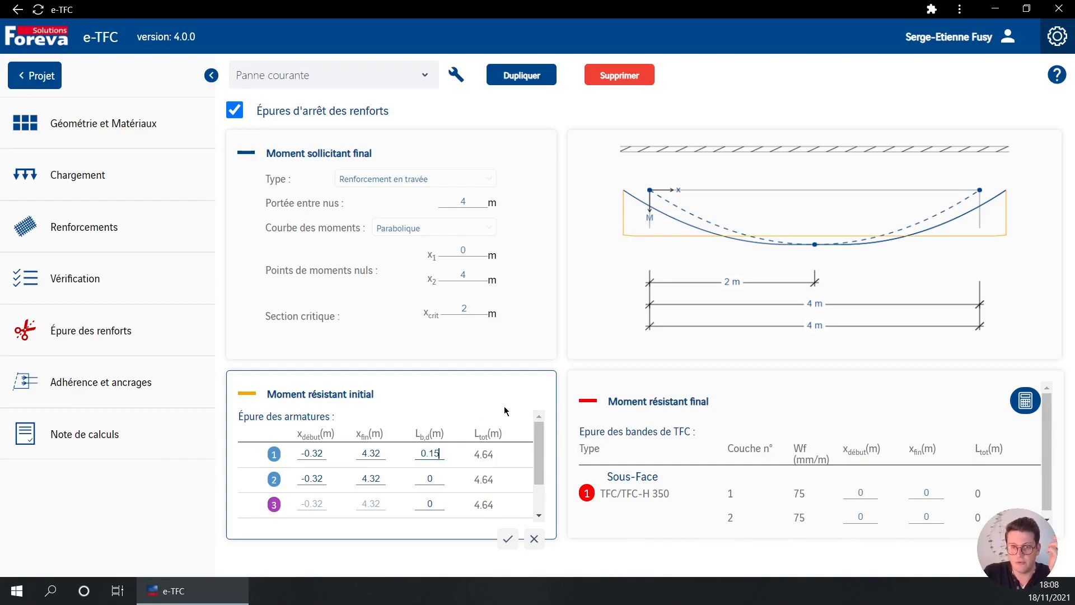
pyautogui.click(429, 475)
pyautogui.write('0.15')
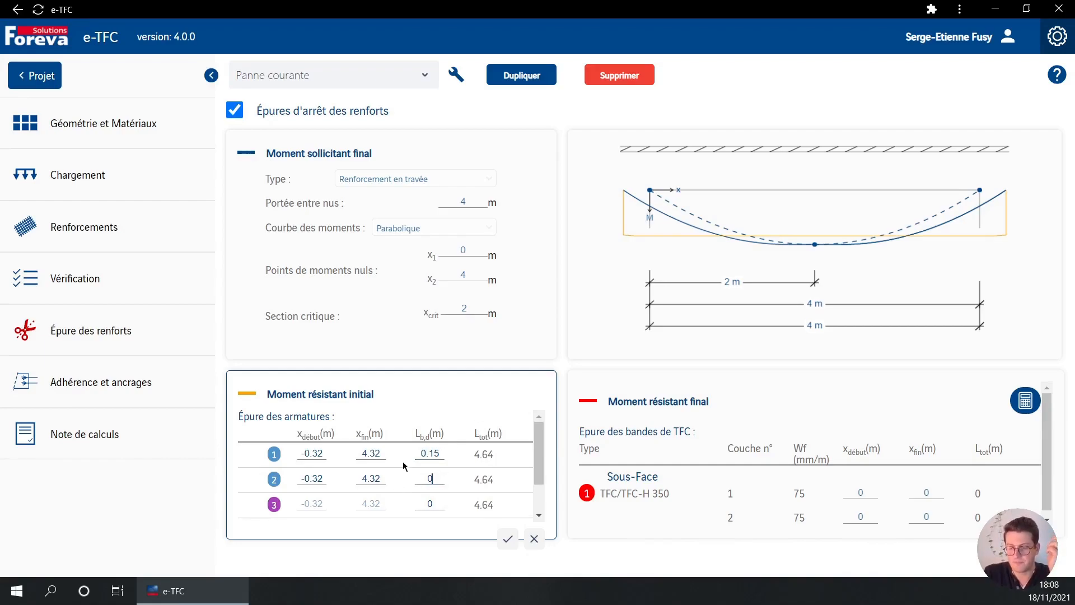
# Step: Set the anchorage length Lb,d to 0.60 m for prestressing beds 3 and 4 and 0.15 m for bed 5, and save
pyautogui.click(441, 501)
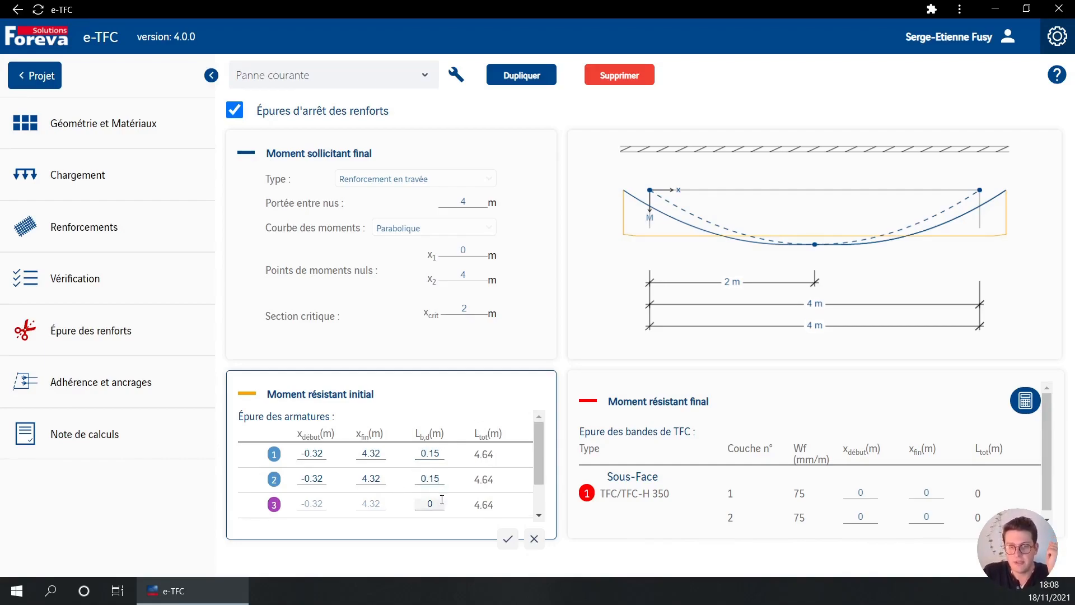
pyautogui.write('0.60')
pyautogui.scroll(-1, 536, 463)
pyautogui.scroll(-2, 536, 463)
pyautogui.click(431, 482)
pyautogui.write('0.60')
pyautogui.moveTo(440, 509); pyautogui.dragTo(367, 508)
pyautogui.write('0.15')
pyautogui.click(776, 242)
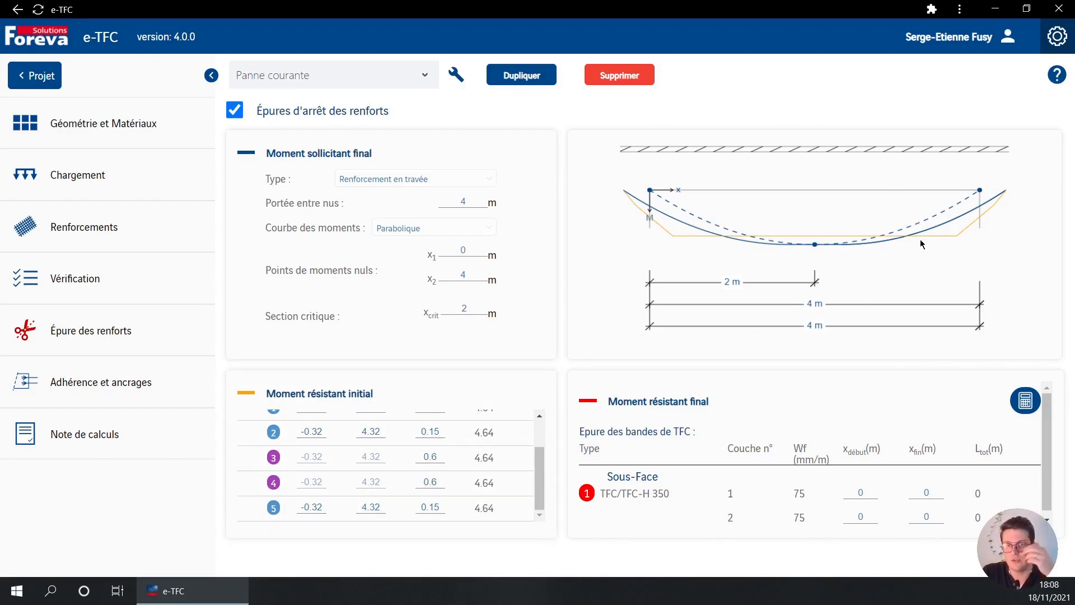
# Step: Set the clear span (Portée entre nus) of the final applied moment to 10.55 m
pyautogui.click(484, 207)
pyautogui.moveTo(485, 207); pyautogui.dragTo(439, 206)
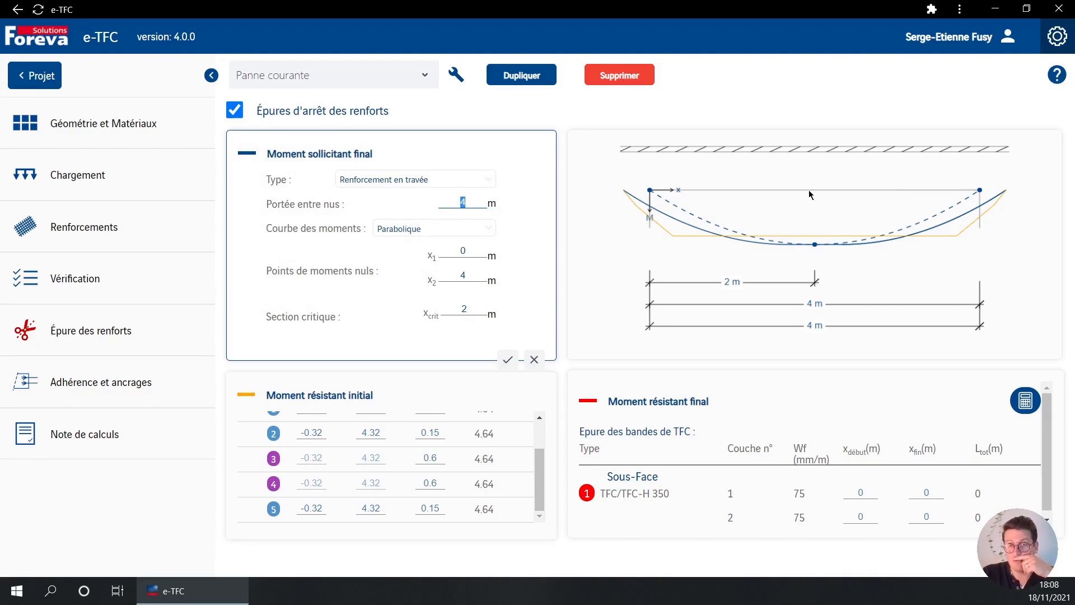
pyautogui.write('10.55')
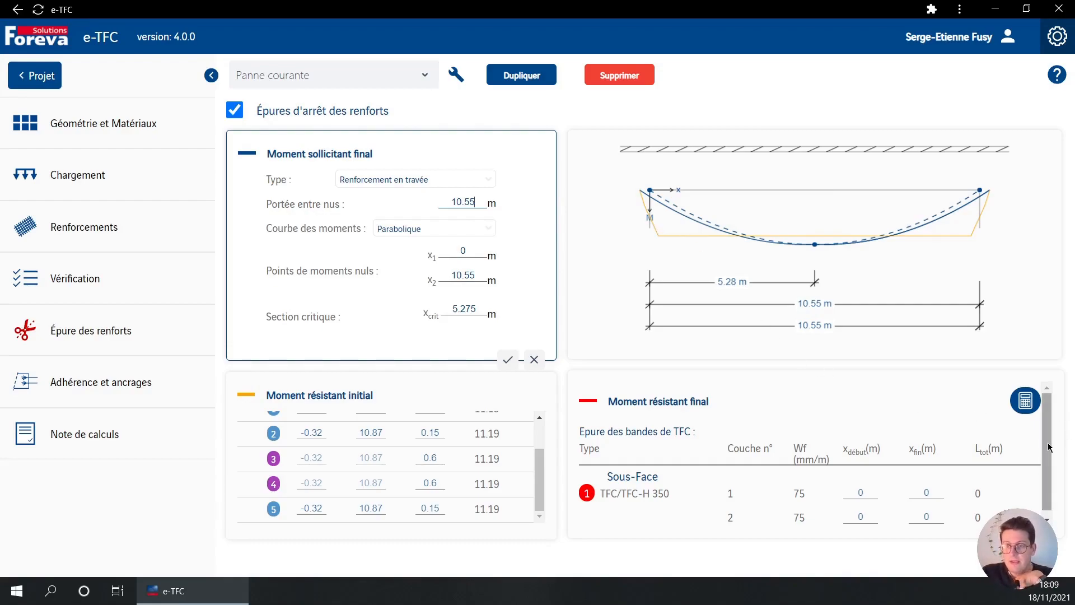
# Step: Calculate the start and end positions of the two Sous-Face TFC layers, review their total lengths and save the layout
pyautogui.moveTo(1048, 446); pyautogui.dragTo(1046, 495)
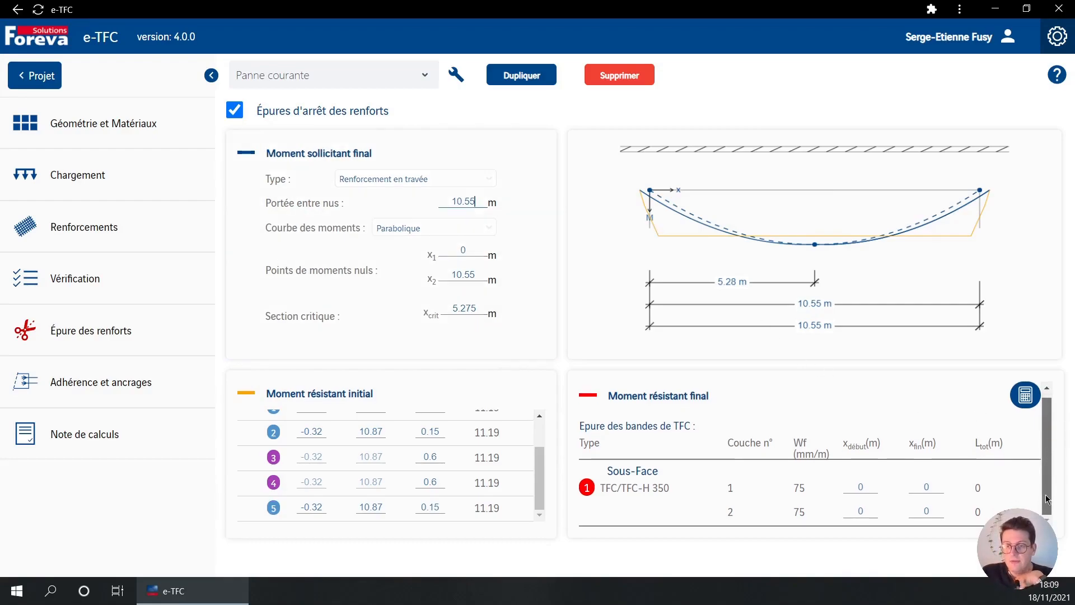
pyautogui.click(1024, 396)
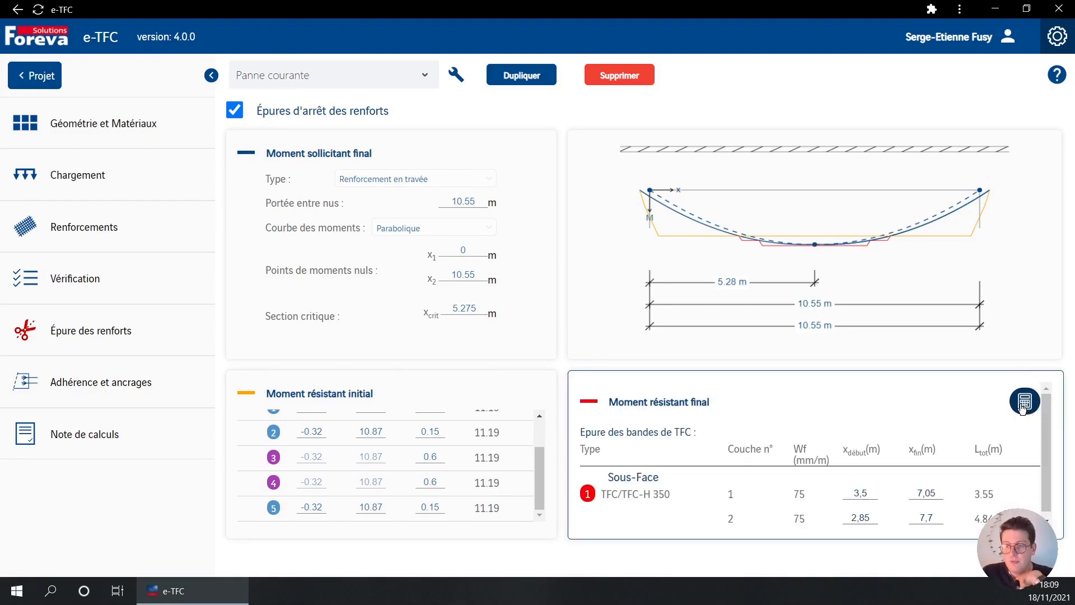
pyautogui.scroll(-1, 1050, 507)
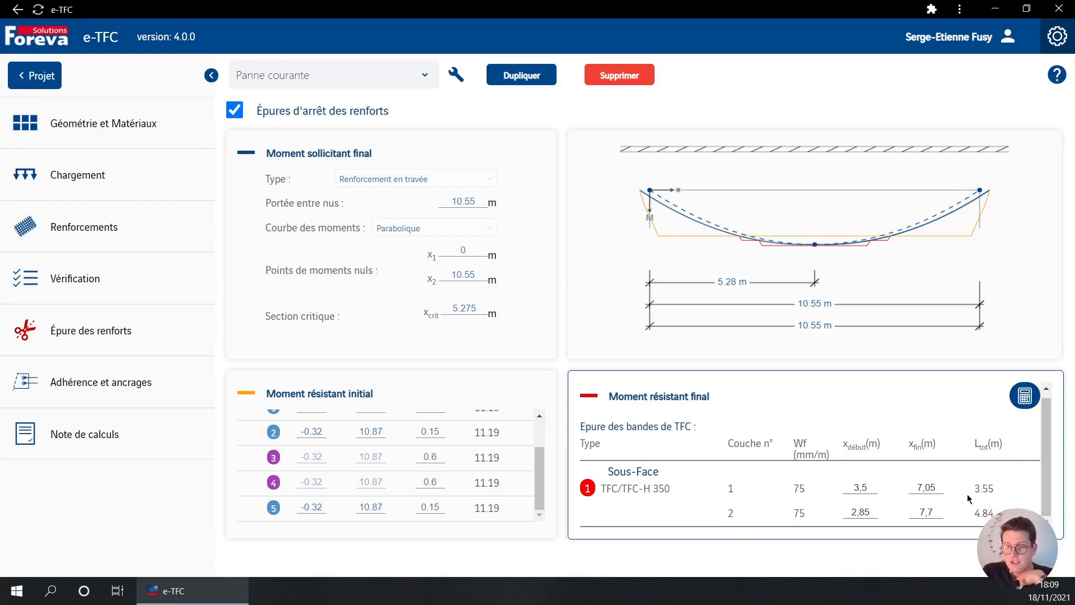
pyautogui.moveTo(973, 488); pyautogui.dragTo(999, 514)
pyautogui.click(840, 308)
# Step: Examine the bond stress and end delamination checks in Adhérence et ancrages, comparing layer 1's stress with its limit
pyautogui.click(124, 393)
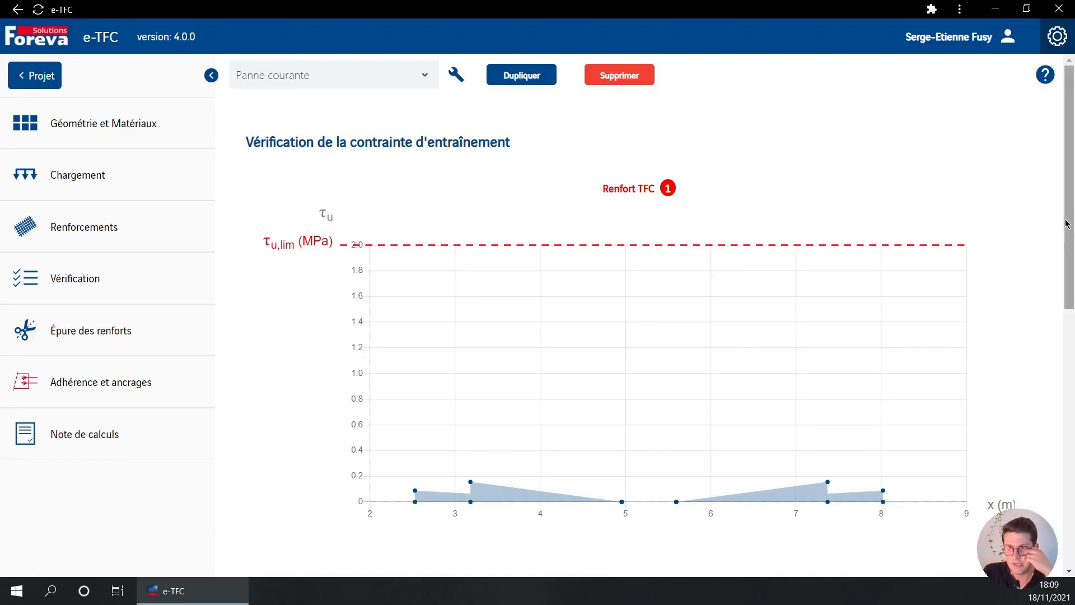
pyautogui.scroll(-3, 1059, 321)
pyautogui.scroll(-3, 1060, 321)
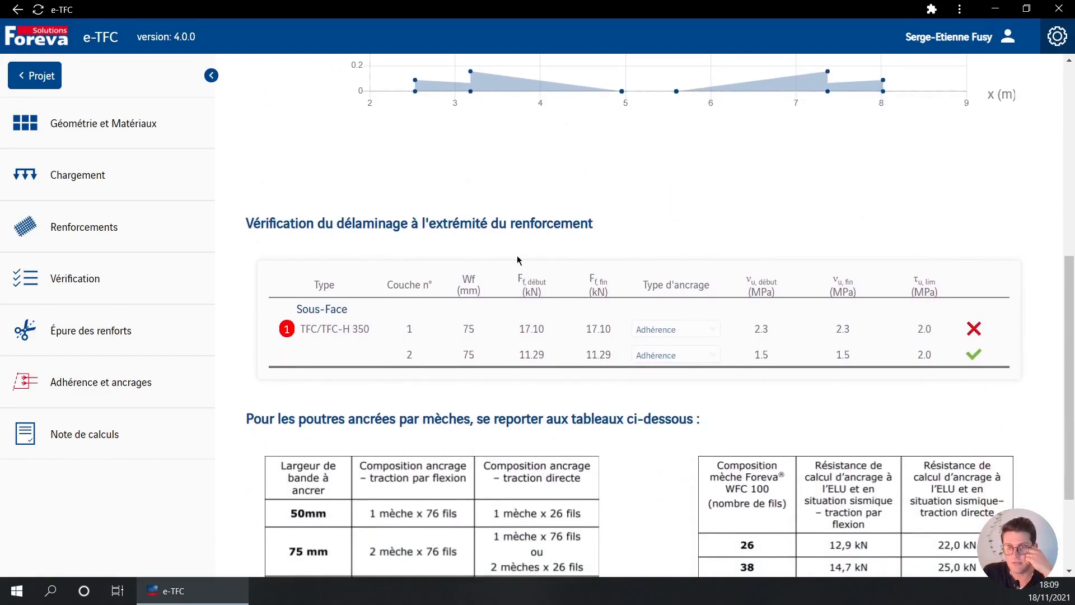
pyautogui.click(405, 333)
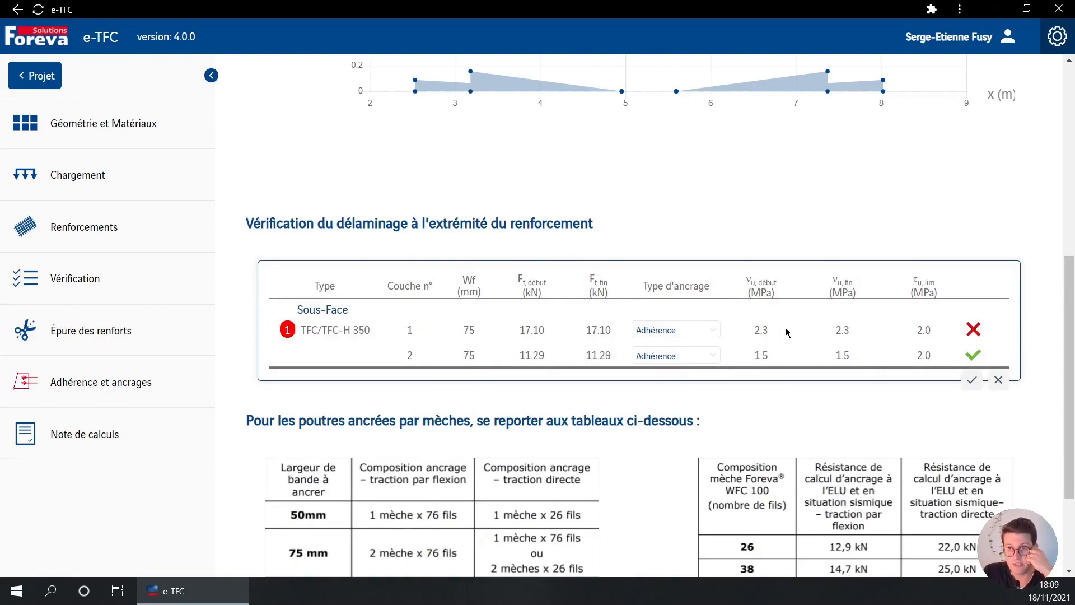
pyautogui.moveTo(754, 330)
pyautogui.mouseDown()
pyautogui.moveTo(957, 334)
pyautogui.moveTo(737, 326)
pyautogui.moveTo(774, 315)
pyautogui.moveTo(762, 322)
pyautogui.mouseUp()
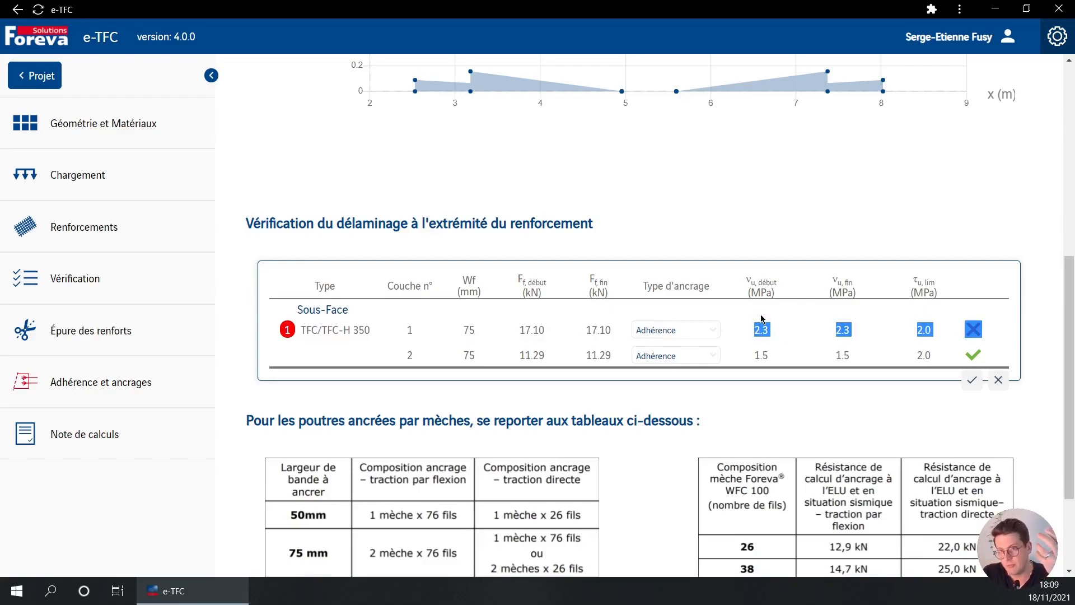
pyautogui.moveTo(920, 331); pyautogui.dragTo(934, 329)
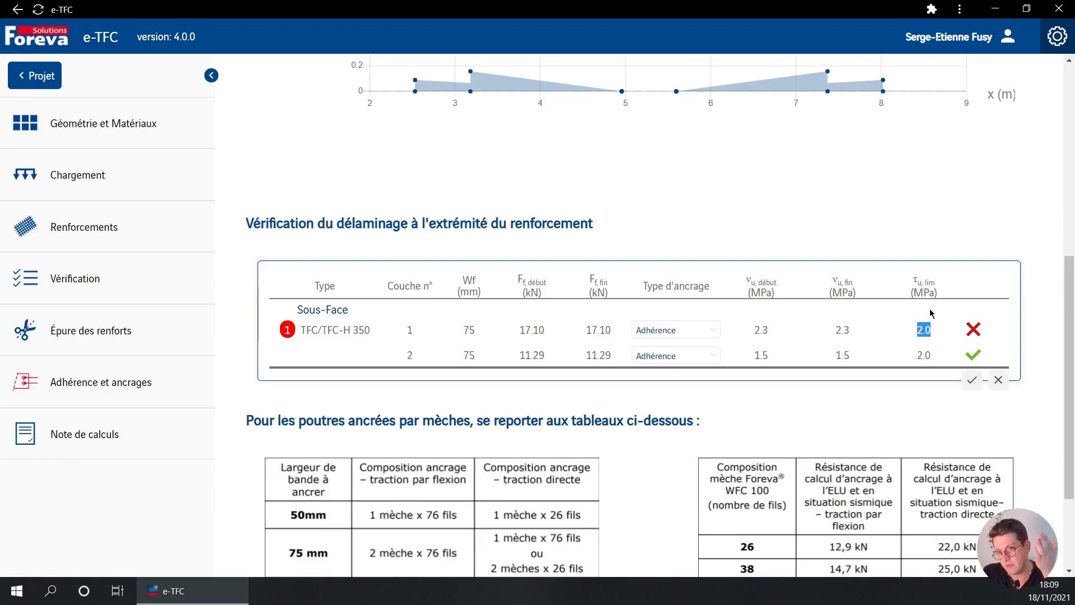
# Step: Set Sous-Face TFC layer 1 to start at 3.3 m and end at 7.25 m, save, and recheck the end delamination
pyautogui.click(890, 328)
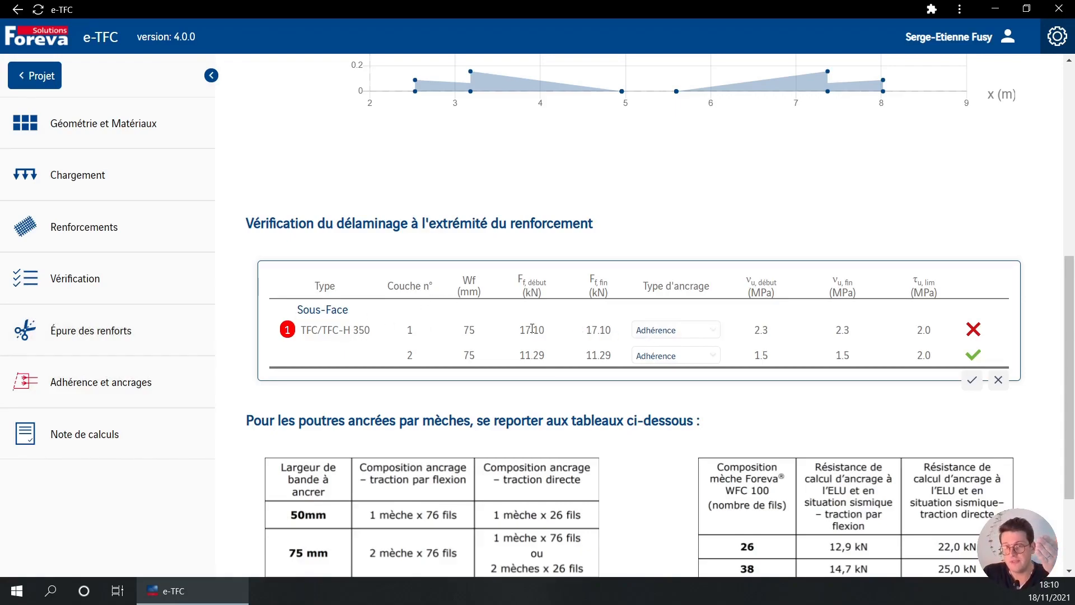
pyautogui.moveTo(547, 335); pyautogui.dragTo(505, 334)
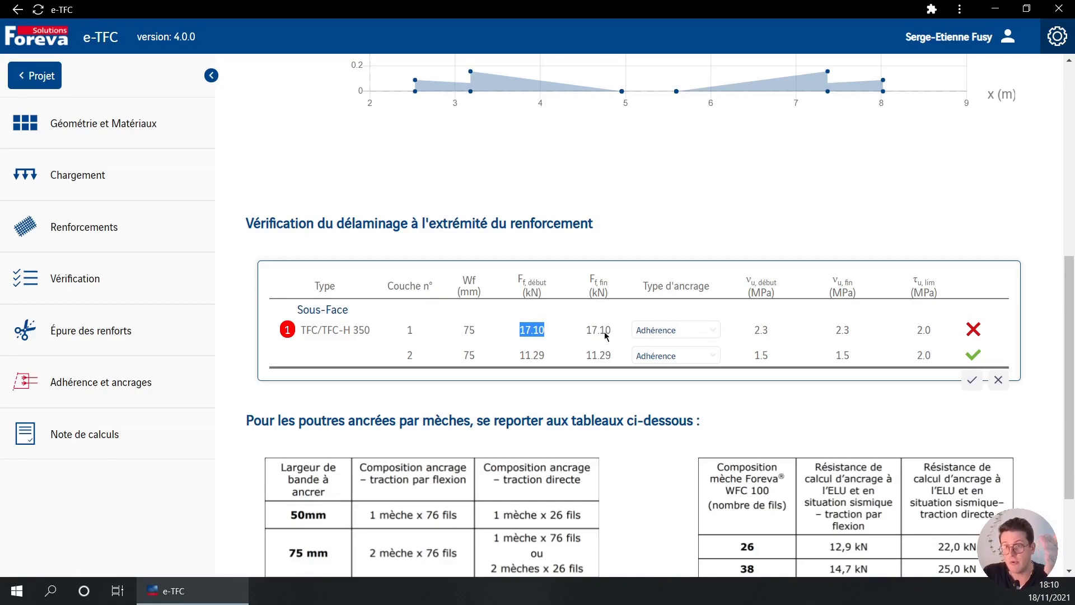
pyautogui.click(90, 338)
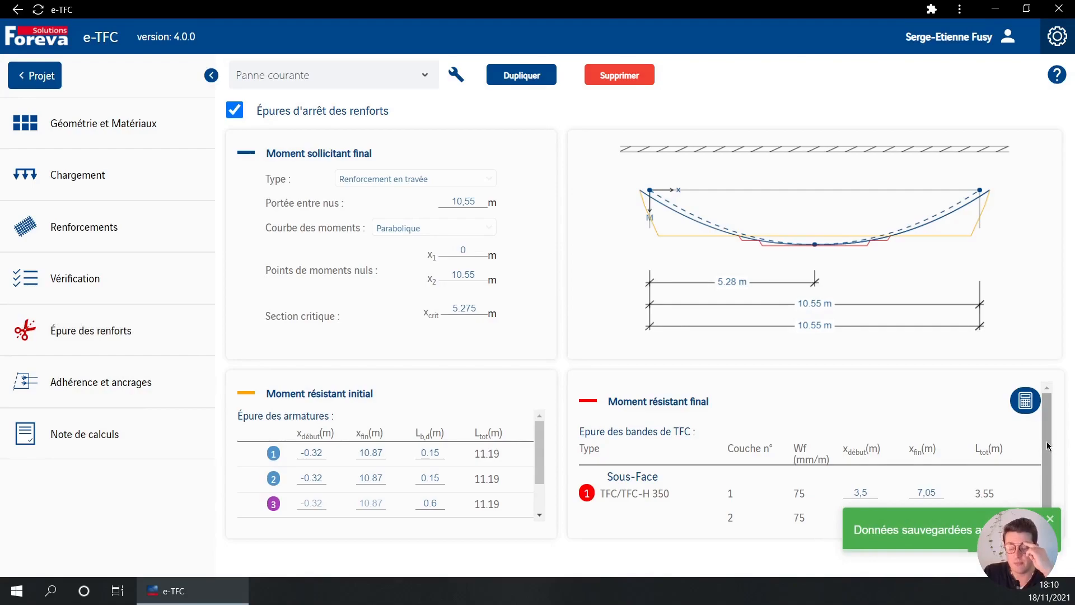
pyautogui.scroll(-1, 1046, 442)
pyautogui.click(871, 491)
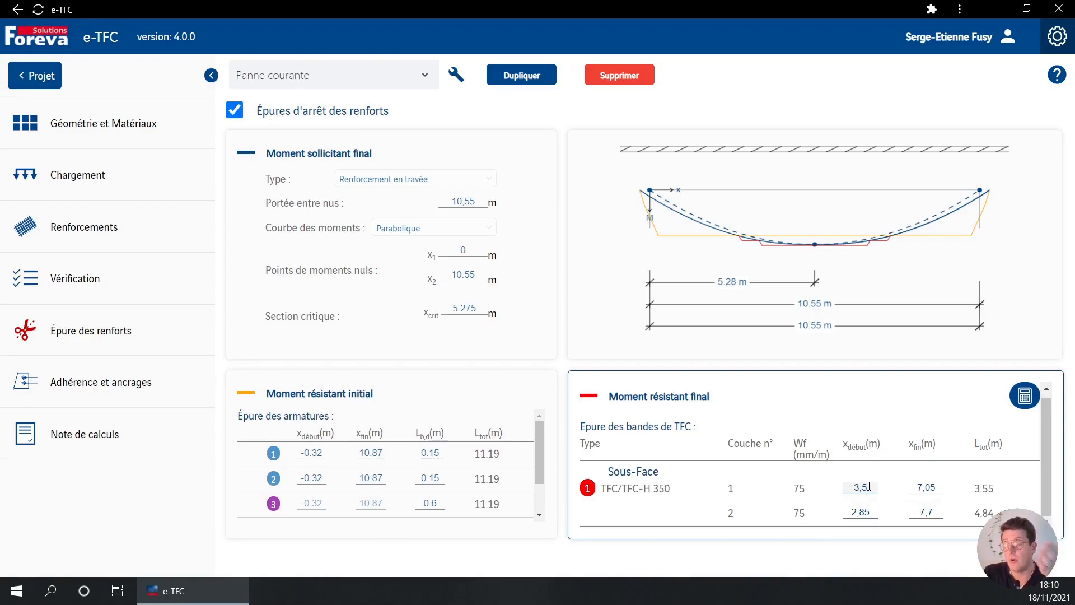
pyautogui.doubleClick(865, 487)
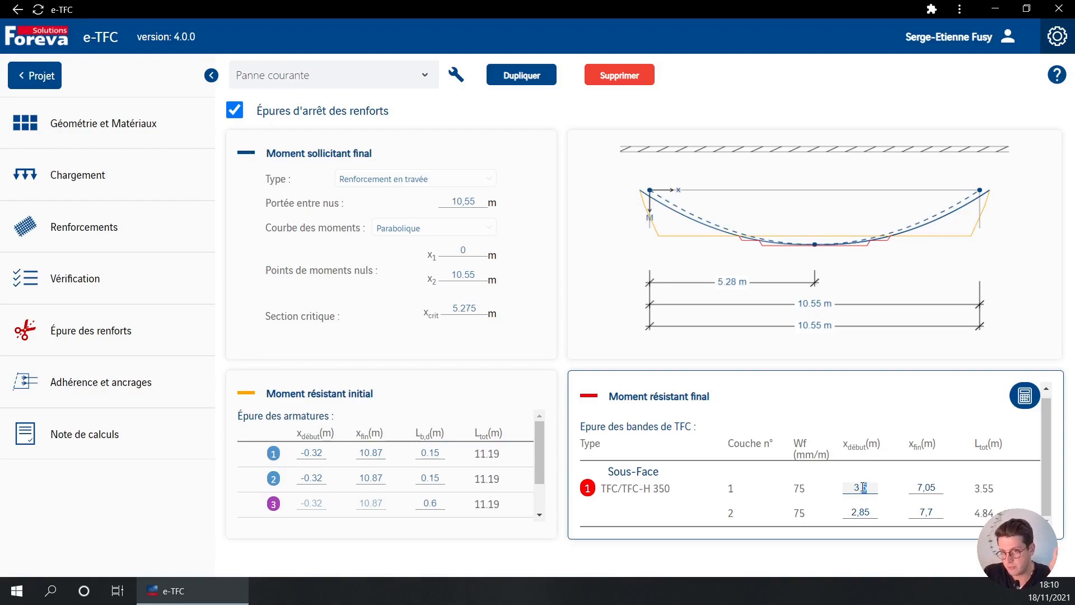
pyautogui.write('3')
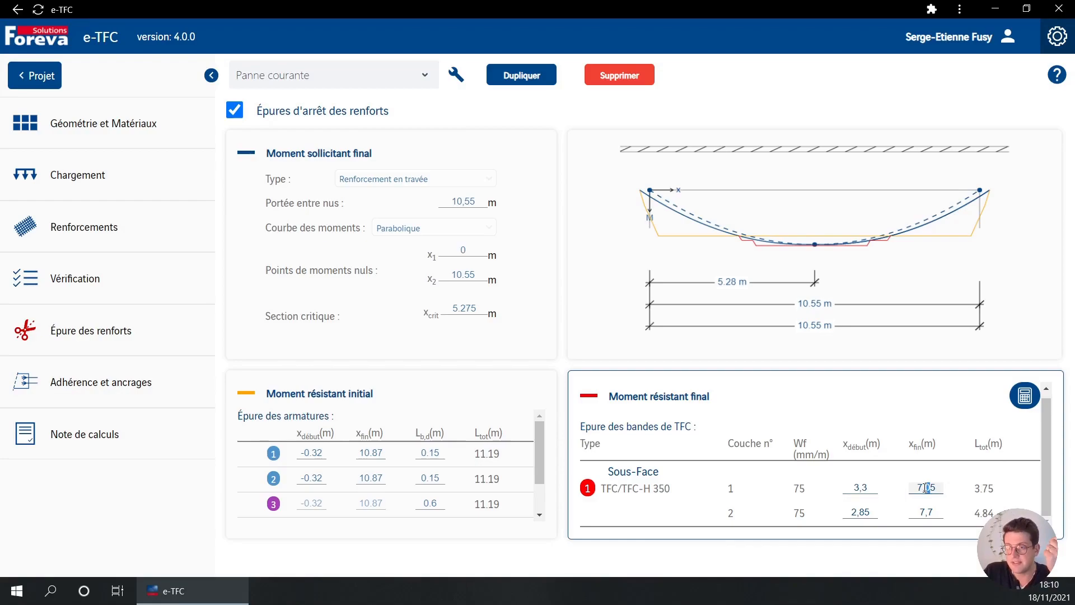
pyautogui.write('2')
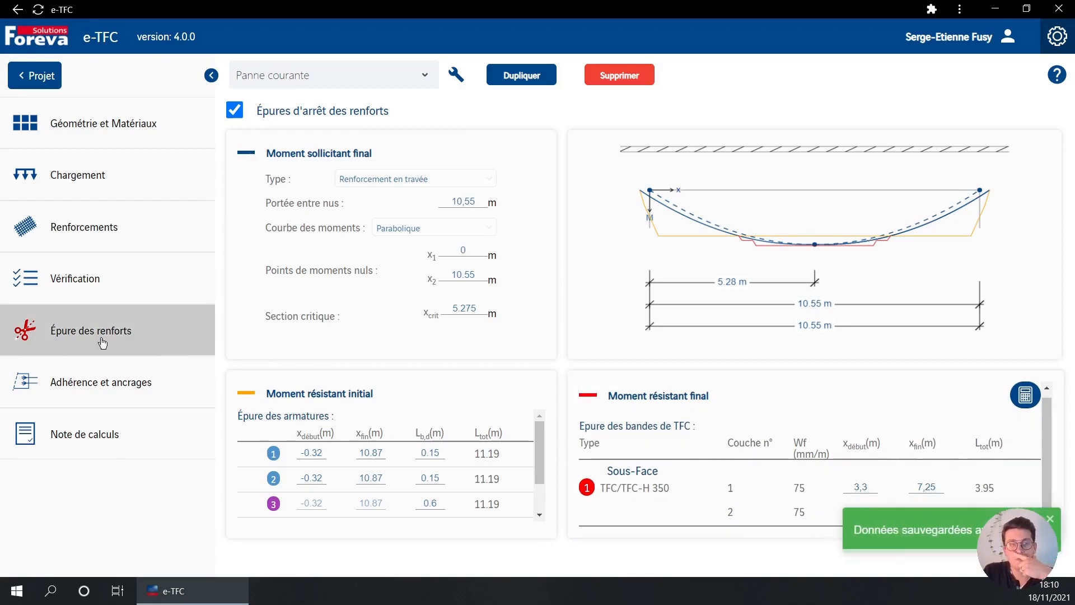
pyautogui.click(88, 396)
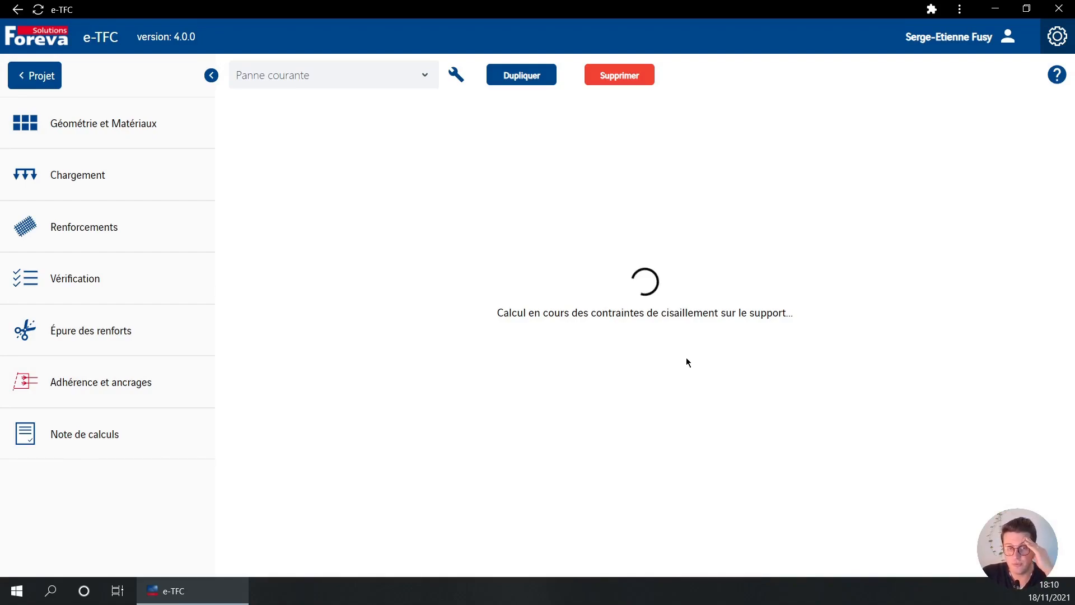
pyautogui.scroll(-10, 688, 362)
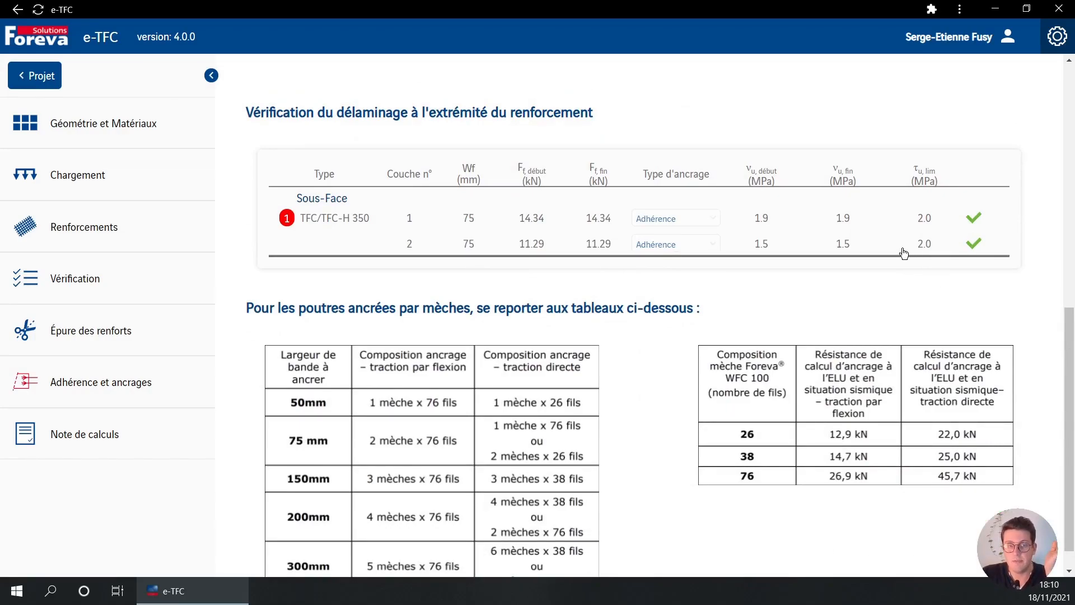
# Step: Generate the calculation note for Panne courante and read through its contents and material assumptions
pyautogui.click(124, 445)
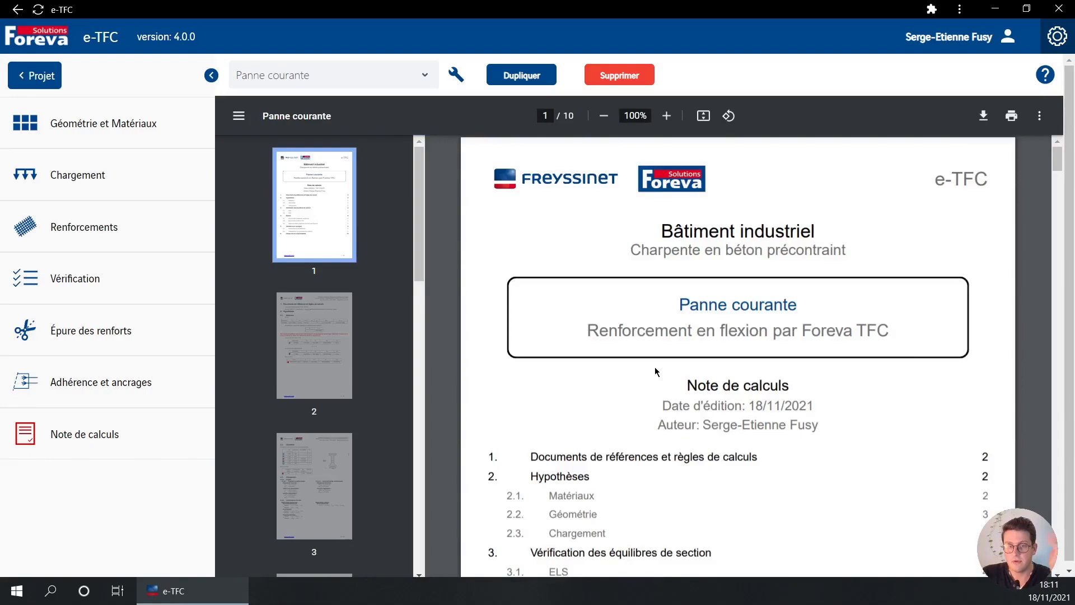
pyautogui.scroll(-12, 656, 367)
pyautogui.scroll(-7, 656, 355)
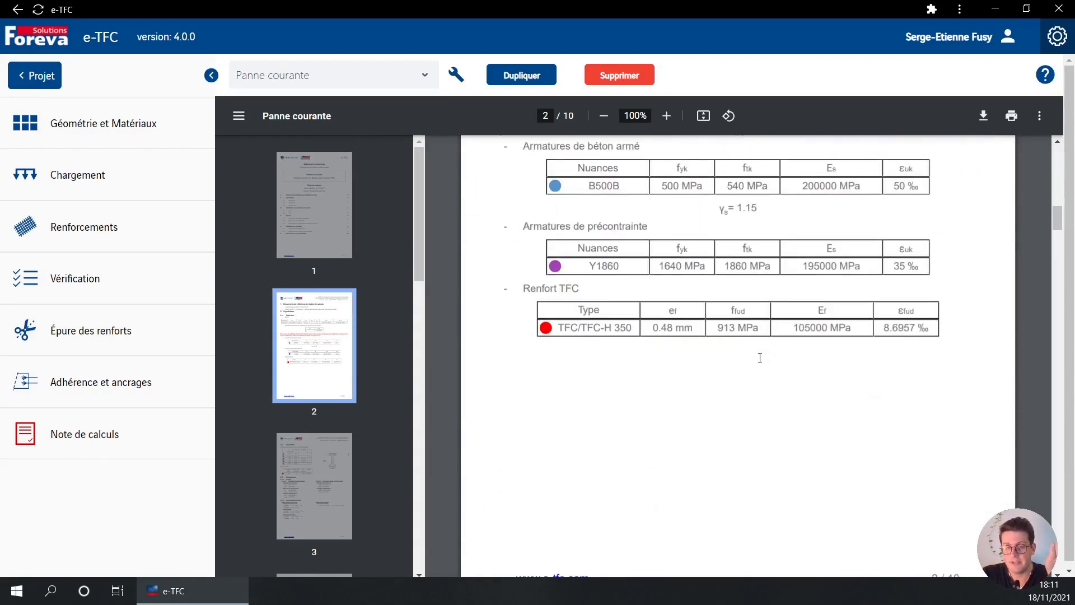
pyautogui.scroll(-7, 774, 401)
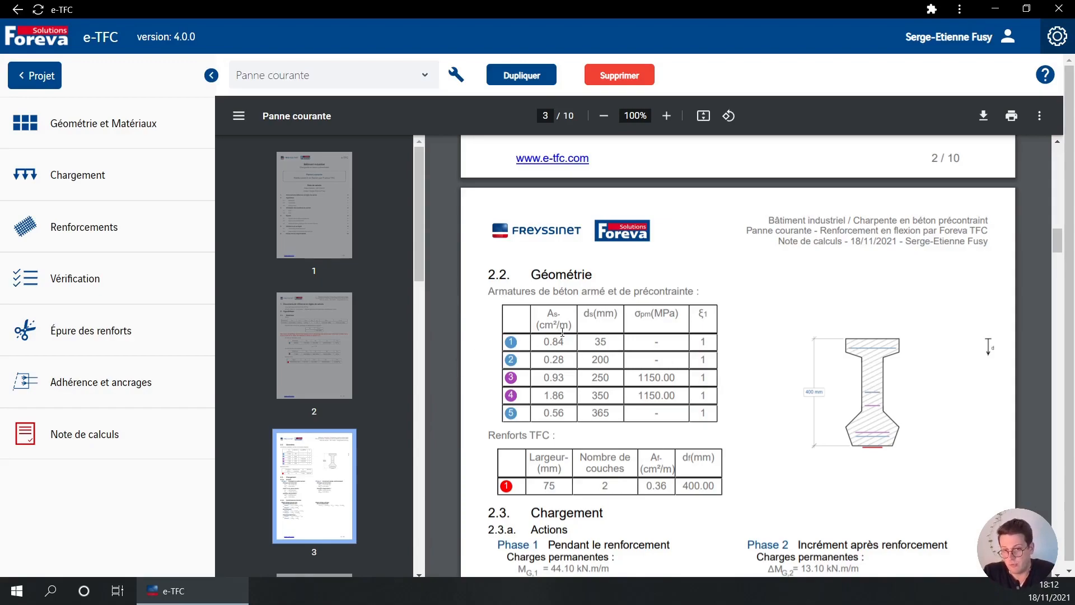
# Step: Examine the note's reinforcement table, focusing on the ξ1 coefficients of prestressing beds 3 and 4, and compare with the geometry and materials inputs
pyautogui.moveTo(549, 343); pyautogui.dragTo(598, 345)
pyautogui.moveTo(706, 344); pyautogui.dragTo(712, 395)
pyautogui.click(716, 353)
pyautogui.click(709, 396)
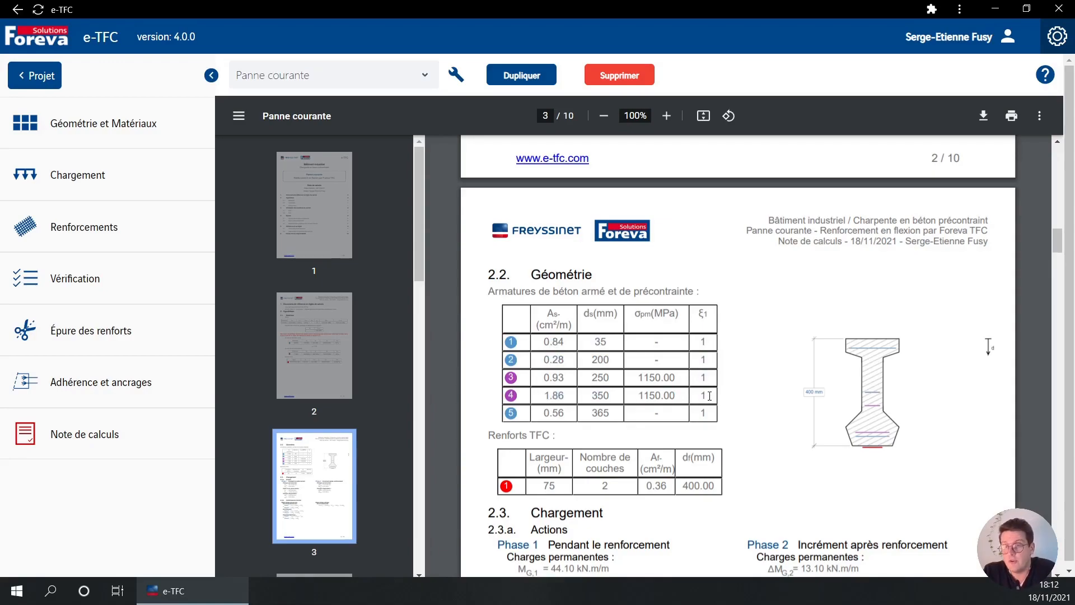
pyautogui.moveTo(711, 396)
pyautogui.mouseDown()
pyautogui.moveTo(696, 379)
pyautogui.moveTo(704, 382)
pyautogui.mouseUp()
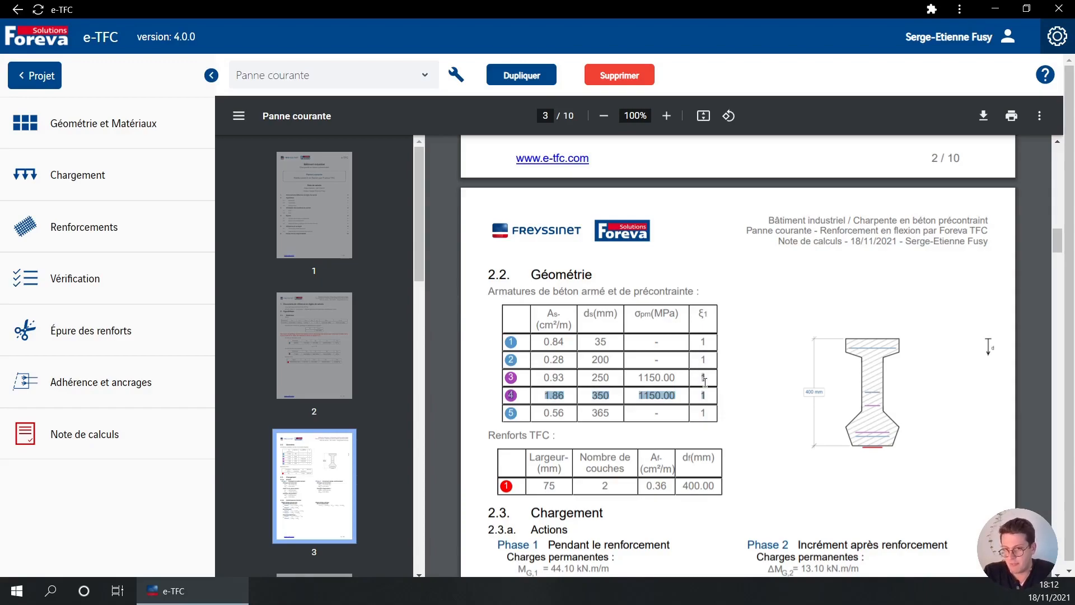
pyautogui.click(711, 387)
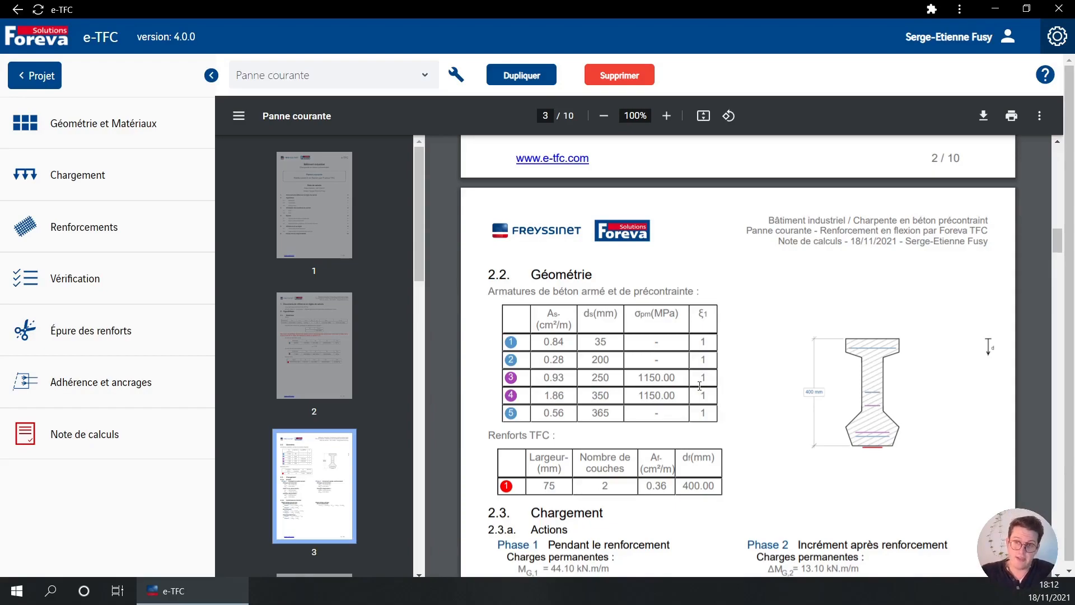
pyautogui.moveTo(702, 385); pyautogui.dragTo(718, 397)
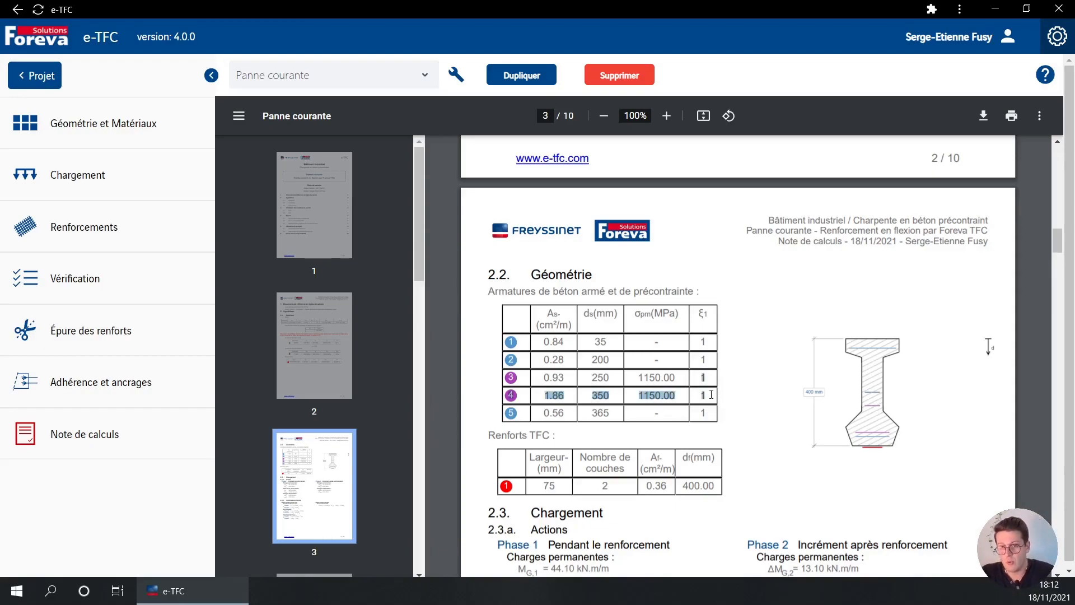
pyautogui.click(744, 412)
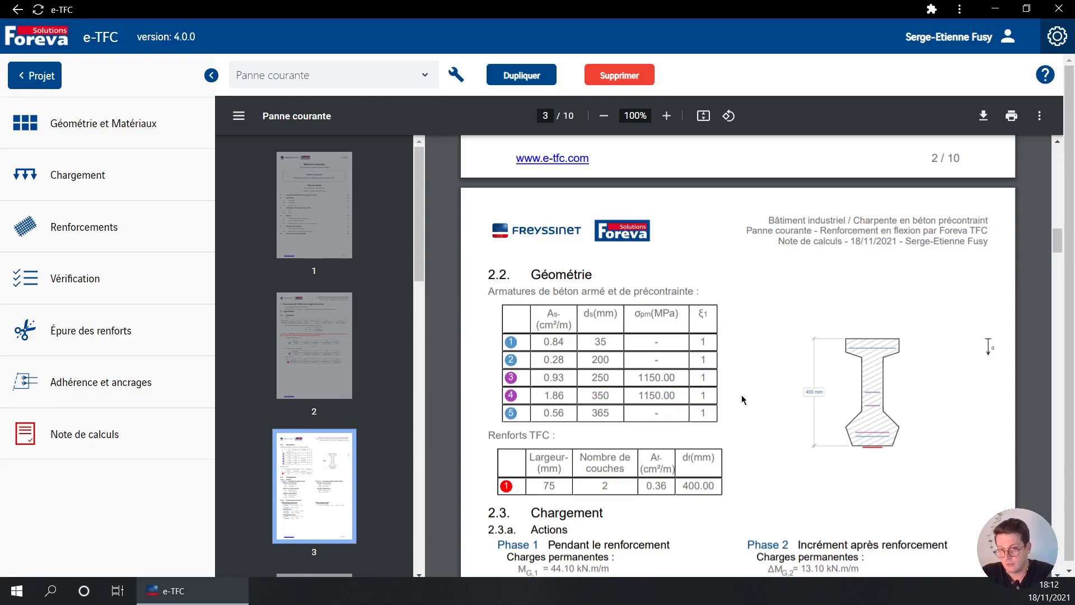
pyautogui.click(158, 129)
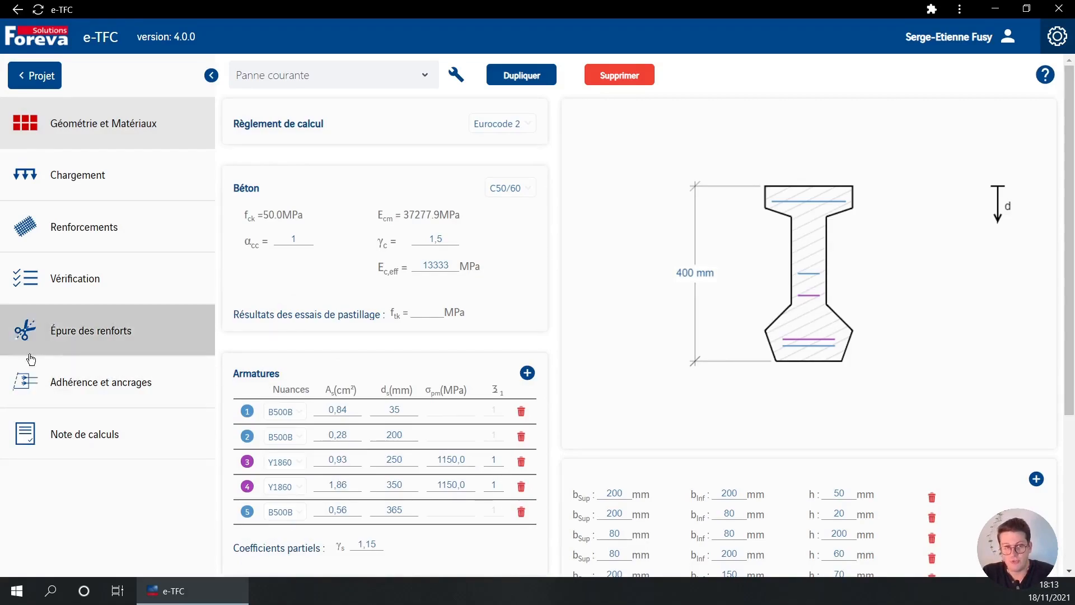
# Step: Regenerate the calculation note and review its materials, geometry, load actions and load combinations
pyautogui.click(80, 445)
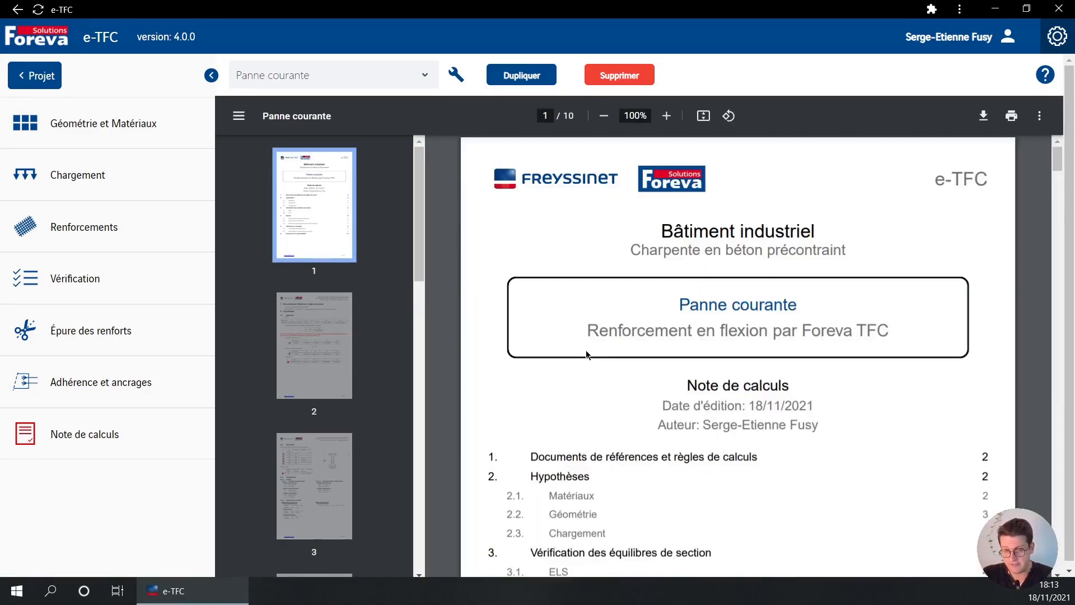
pyautogui.scroll(-10, 615, 324)
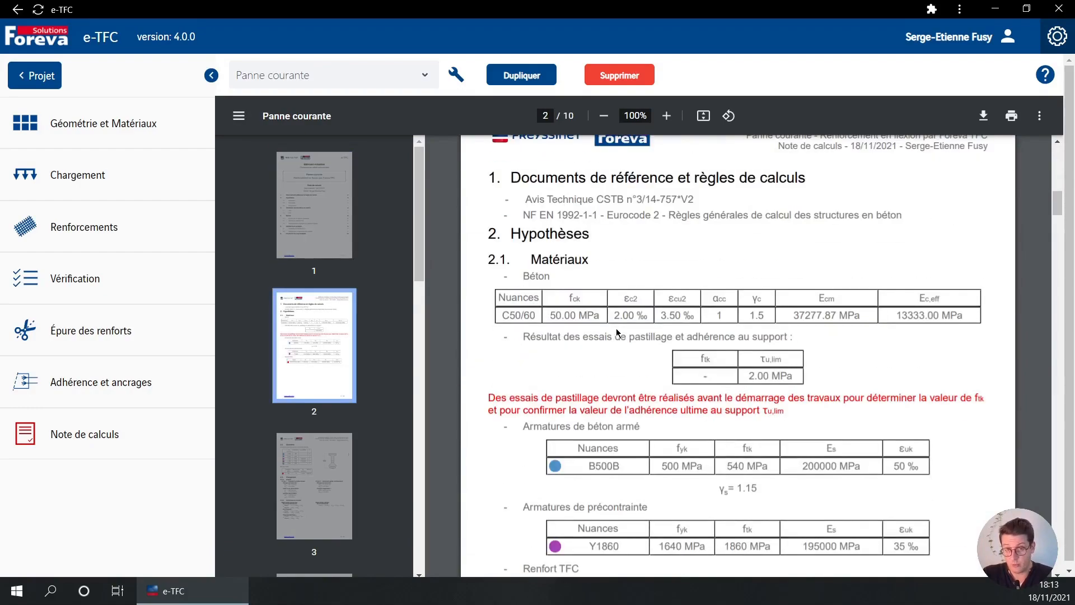
pyautogui.scroll(-10, 616, 328)
pyautogui.scroll(-10, 616, 328)
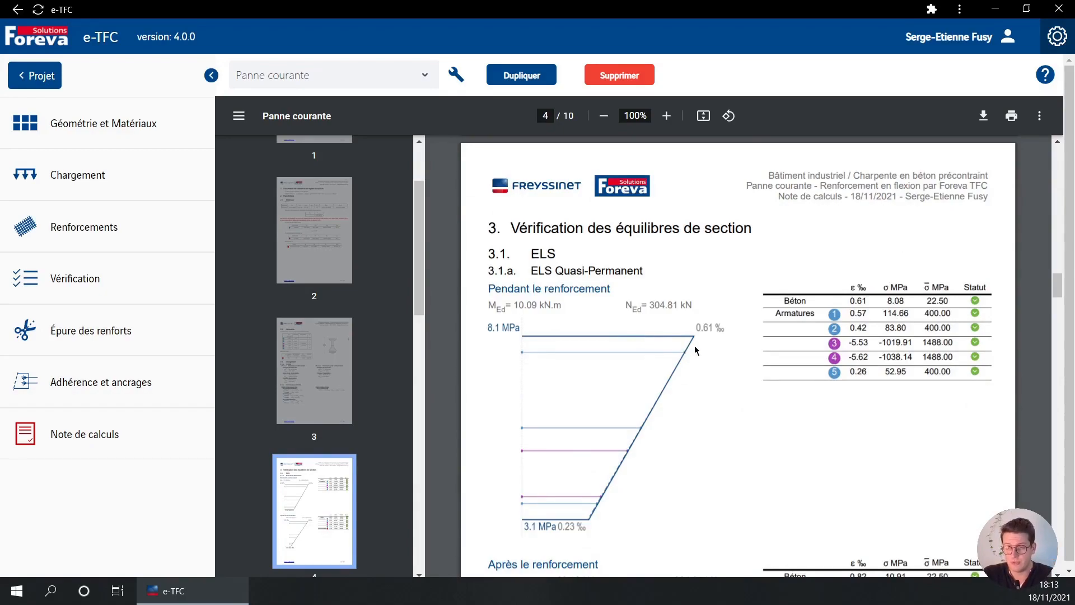
pyautogui.scroll(5, 695, 345)
pyautogui.scroll(-4, 695, 345)
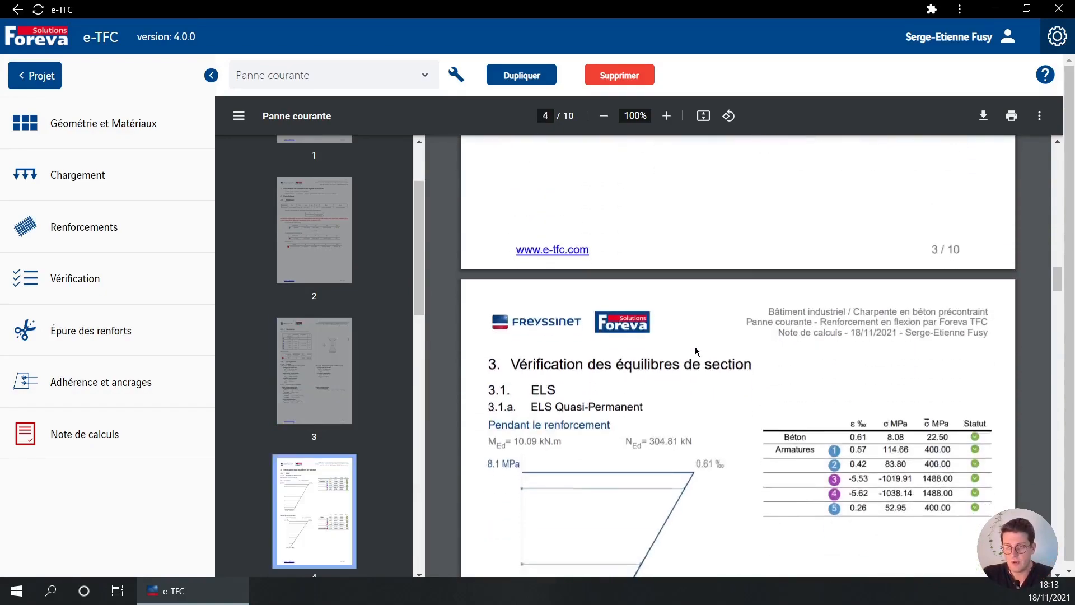
pyautogui.scroll(11, 695, 347)
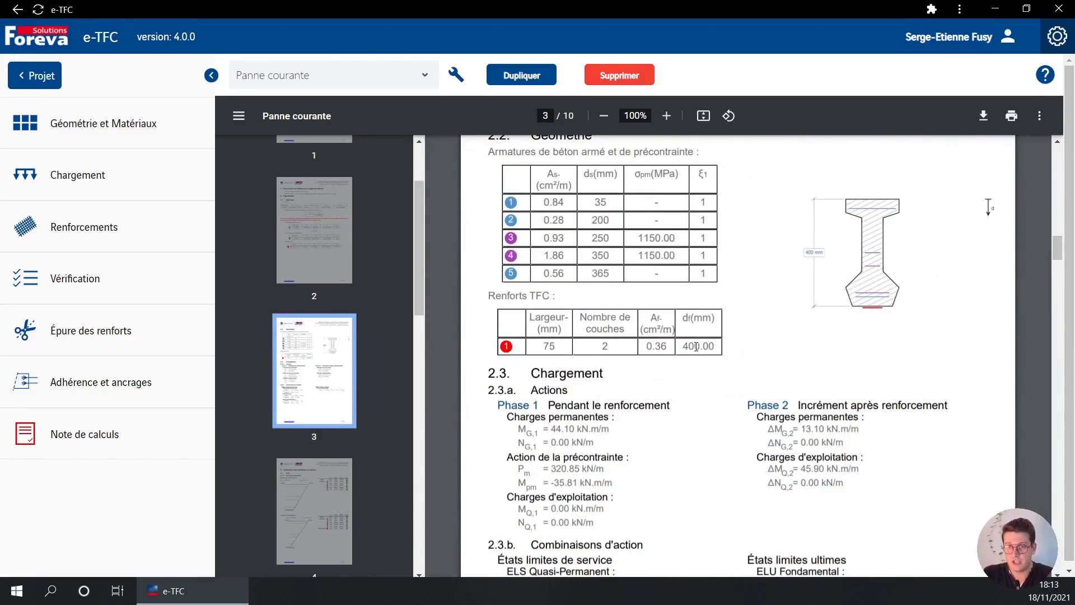
pyautogui.scroll(-5, 695, 347)
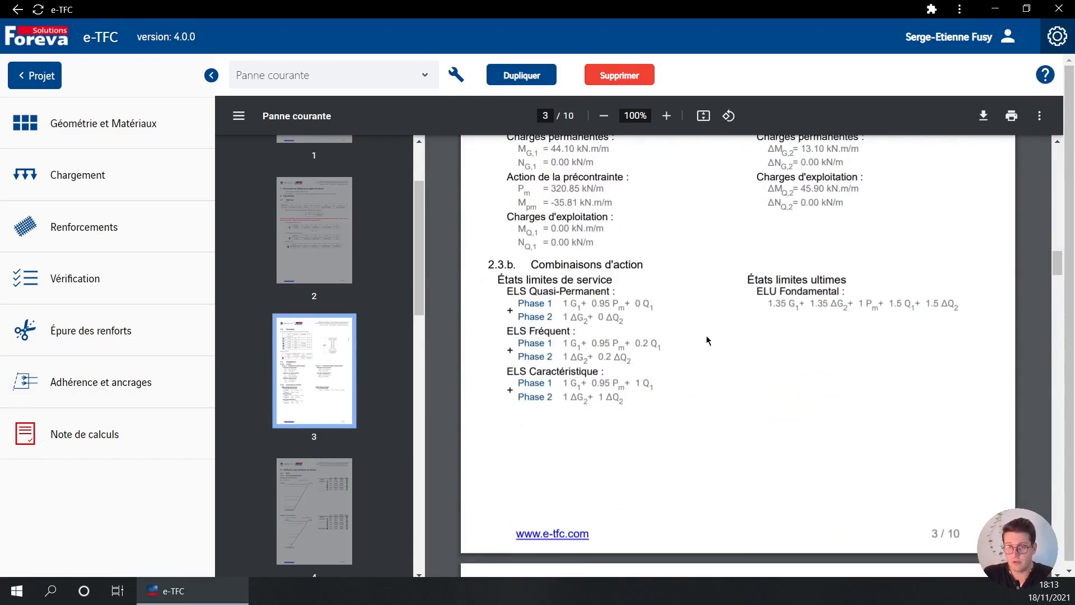
pyautogui.scroll(-10, 706, 335)
pyautogui.scroll(5, 710, 336)
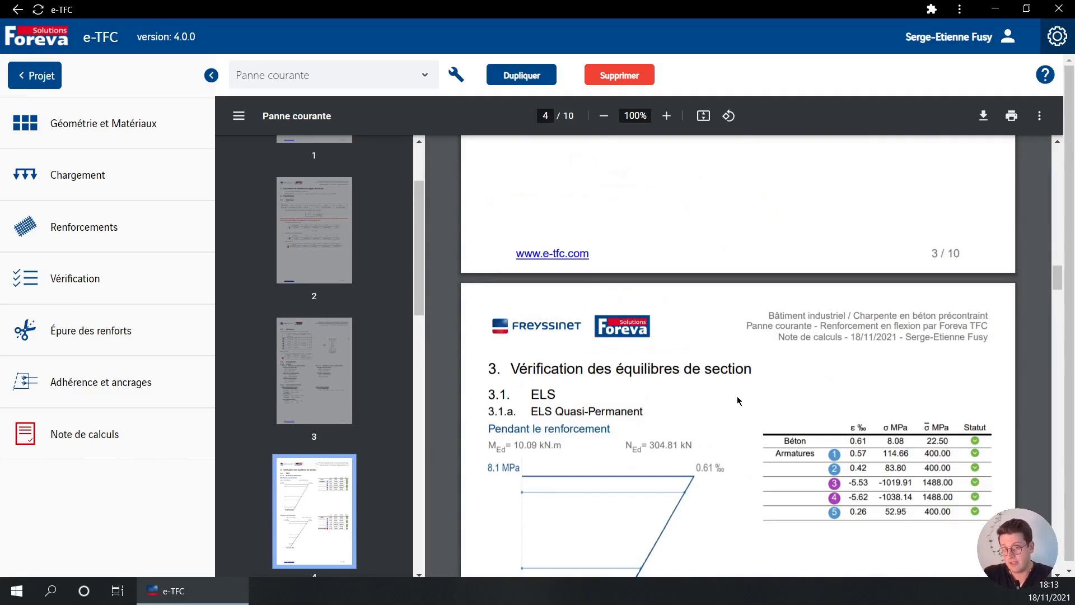
# Step: Review the section equilibrium checks in the note for the service and ultimate limit states
pyautogui.scroll(-3, 738, 395)
pyautogui.scroll(-2, 741, 394)
pyautogui.scroll(-13, 742, 386)
pyautogui.scroll(-13, 744, 380)
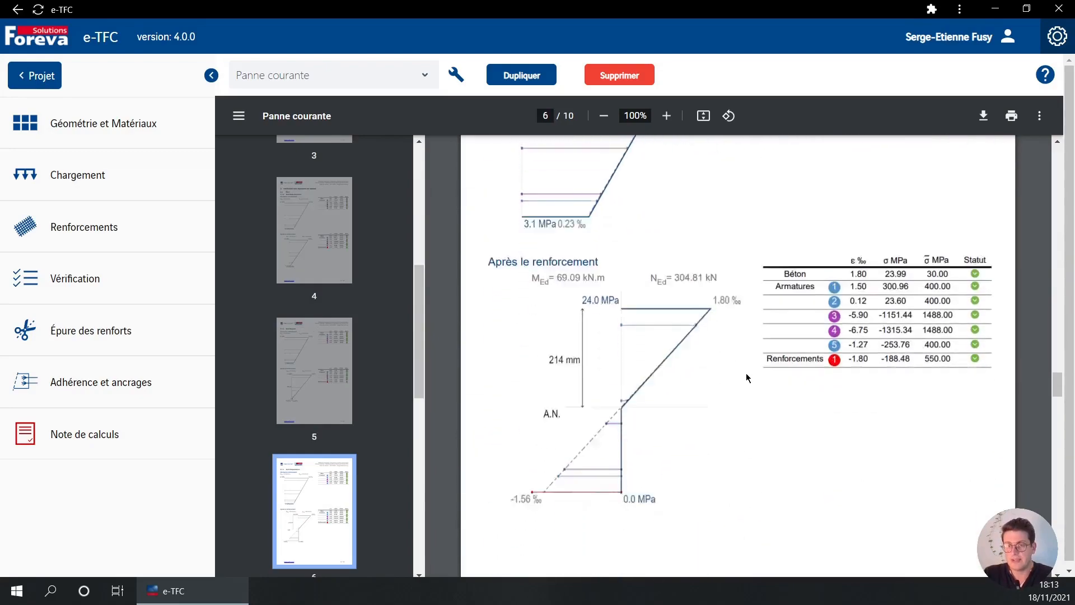
pyautogui.scroll(-10, 747, 378)
pyautogui.scroll(-10, 747, 379)
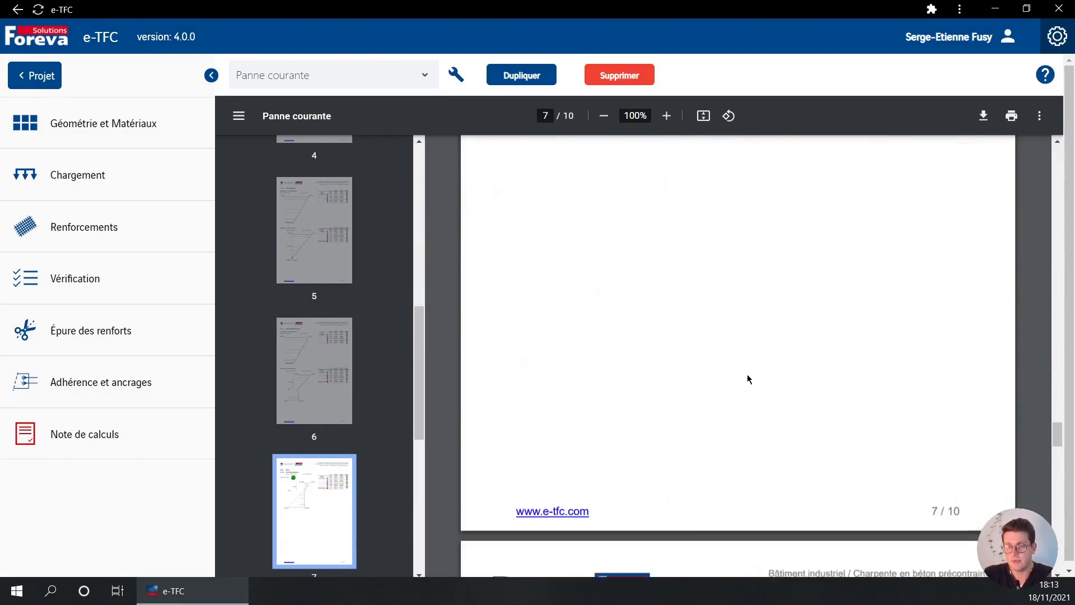
# Step: Review the note's curtailment tables and diagram, its bond and end delamination checks, and the closing liability text
pyautogui.scroll(-3, 746, 386)
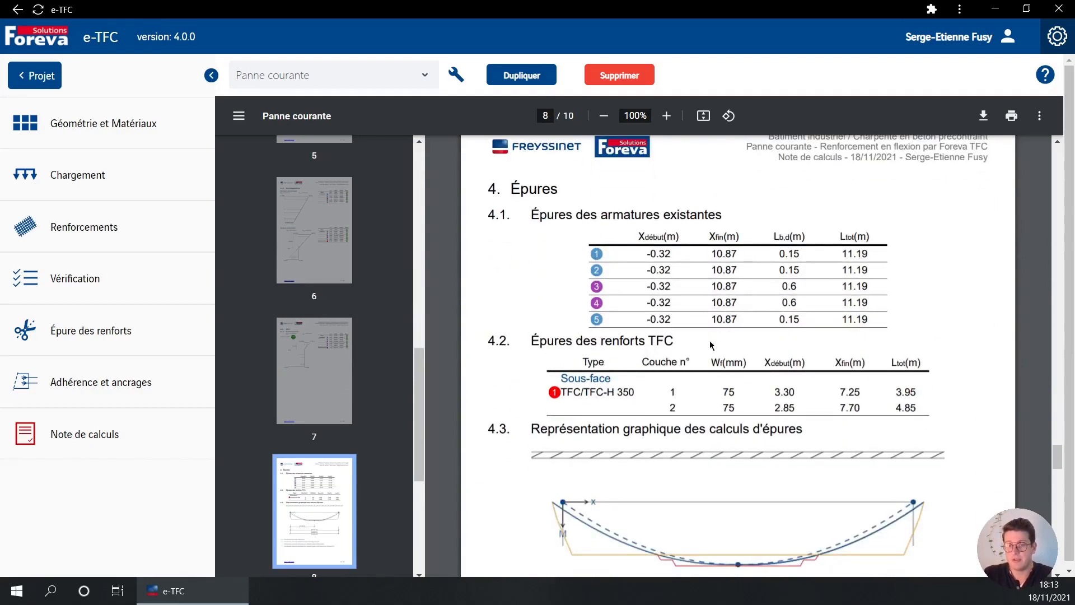
pyautogui.scroll(-3, 782, 373)
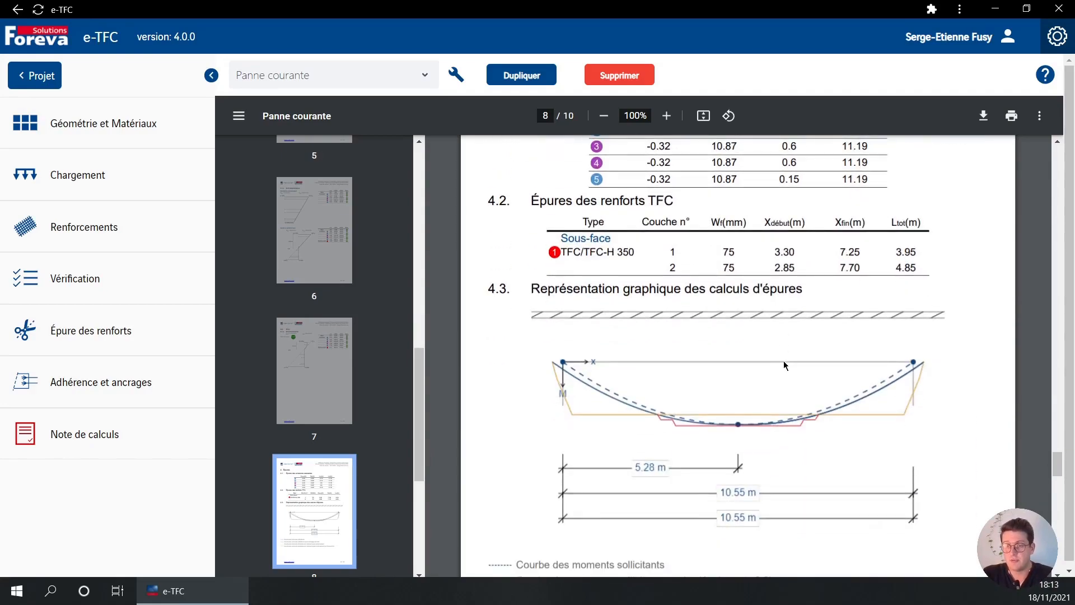
pyautogui.scroll(-12, 783, 362)
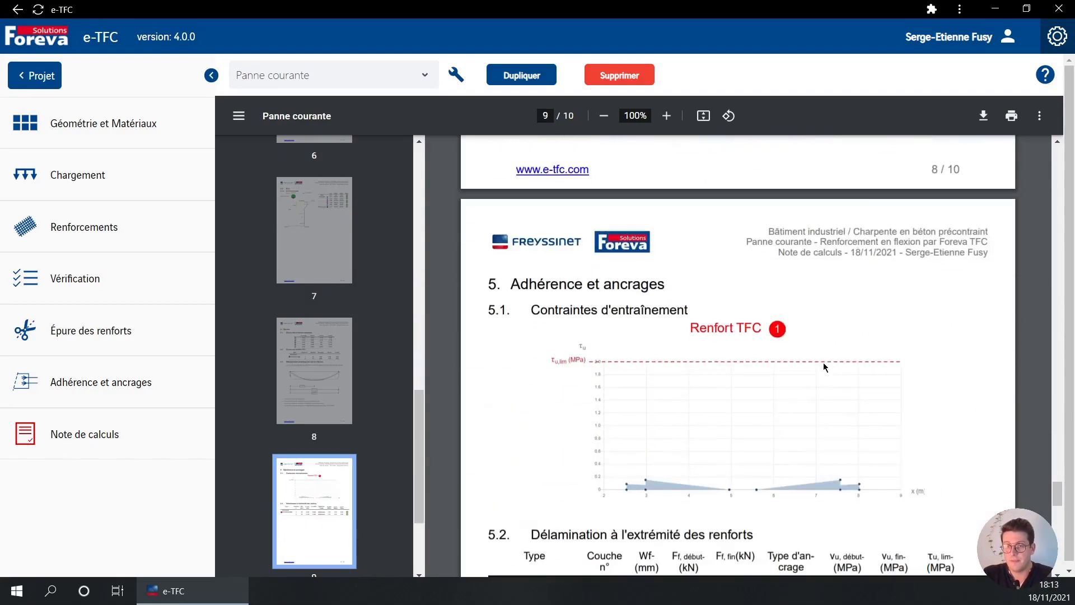
pyautogui.scroll(-3, 823, 367)
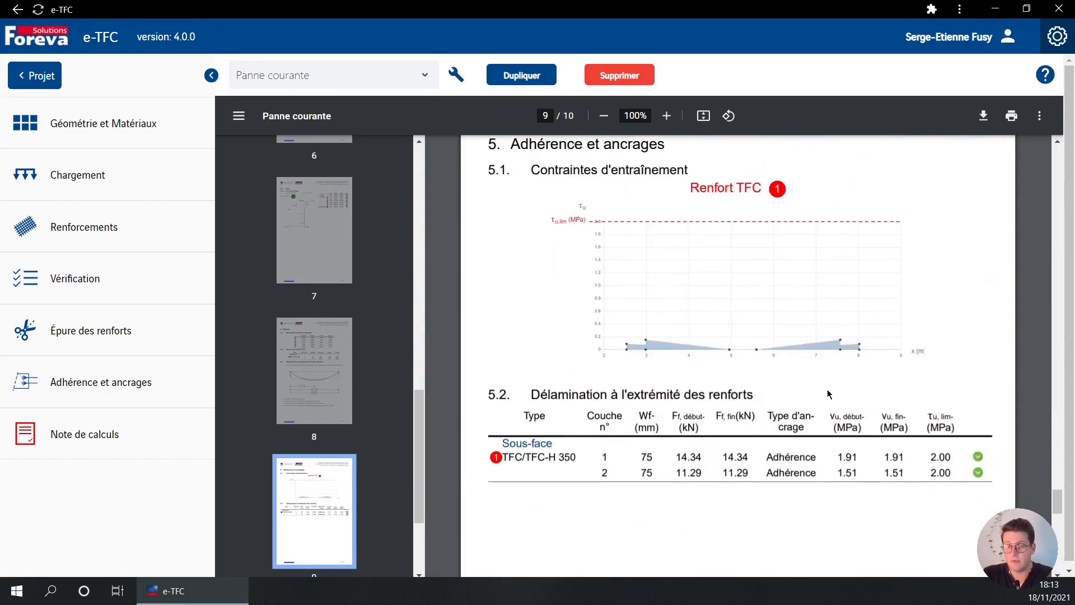
pyautogui.scroll(-6, 831, 398)
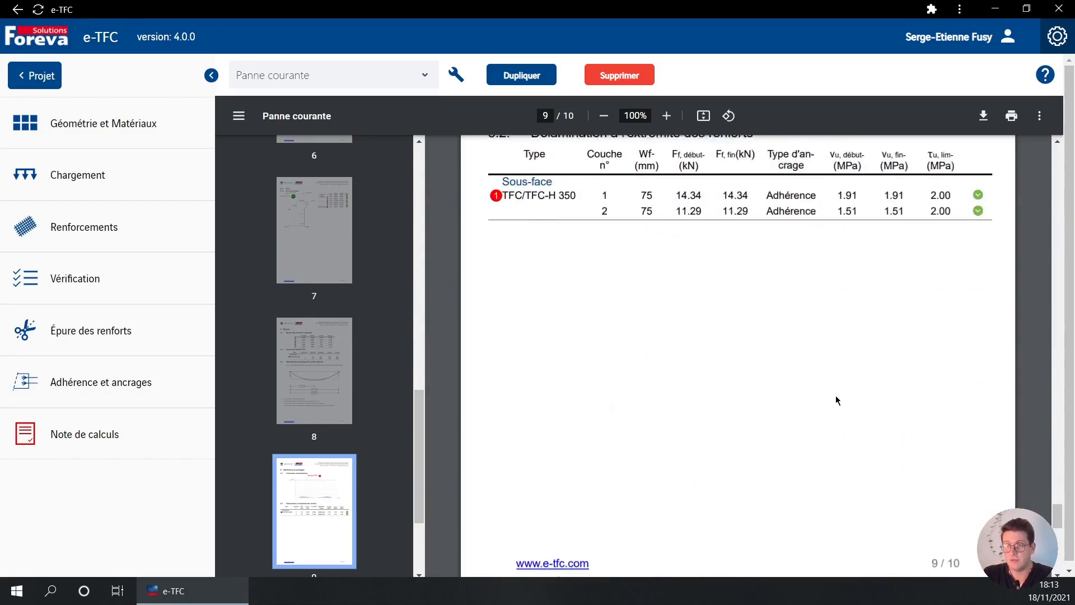
pyautogui.scroll(-12, 837, 398)
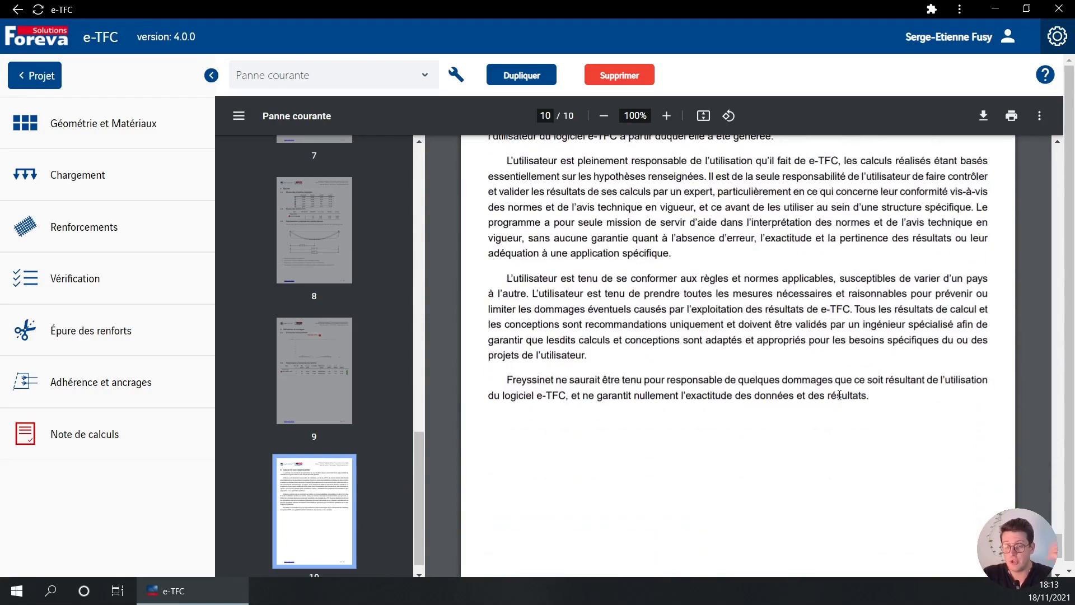